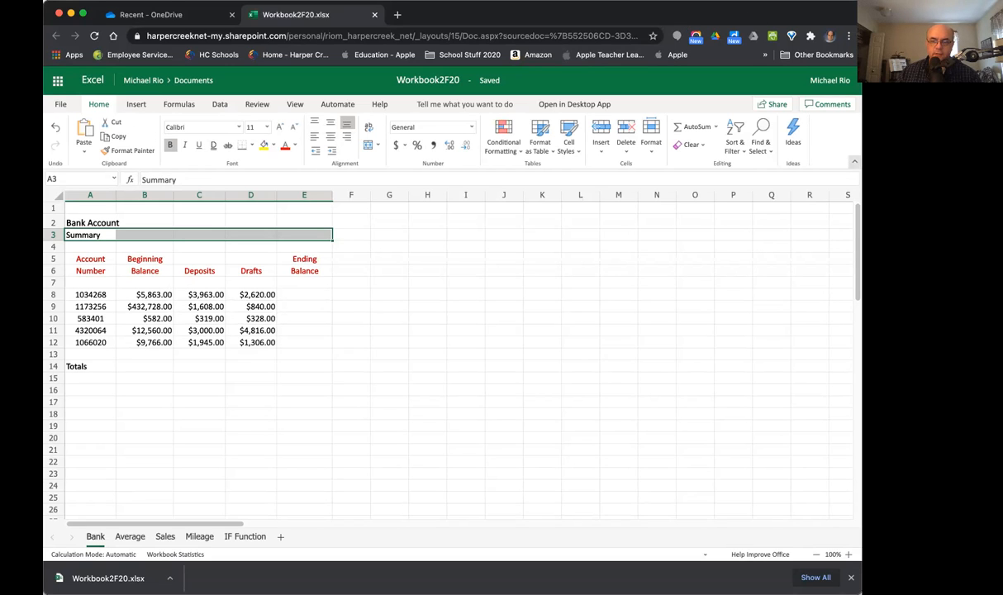
# Step: Adjust the browser window's width and enlarge the worksheet view to 150%
pyautogui.moveTo(862, 166)
pyautogui.mouseDown()
pyautogui.moveTo(898, 166)
pyautogui.moveTo(876, 166)
pyautogui.mouseUp()
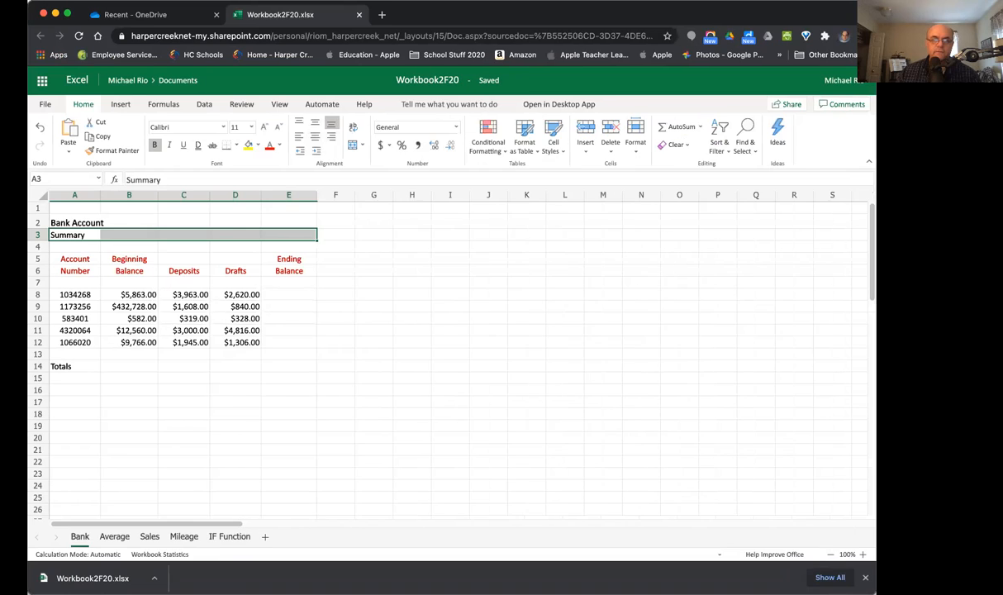
pyautogui.click(862, 555)
pyautogui.click(862, 555)
pyautogui.click(862, 556)
pyautogui.click(862, 555)
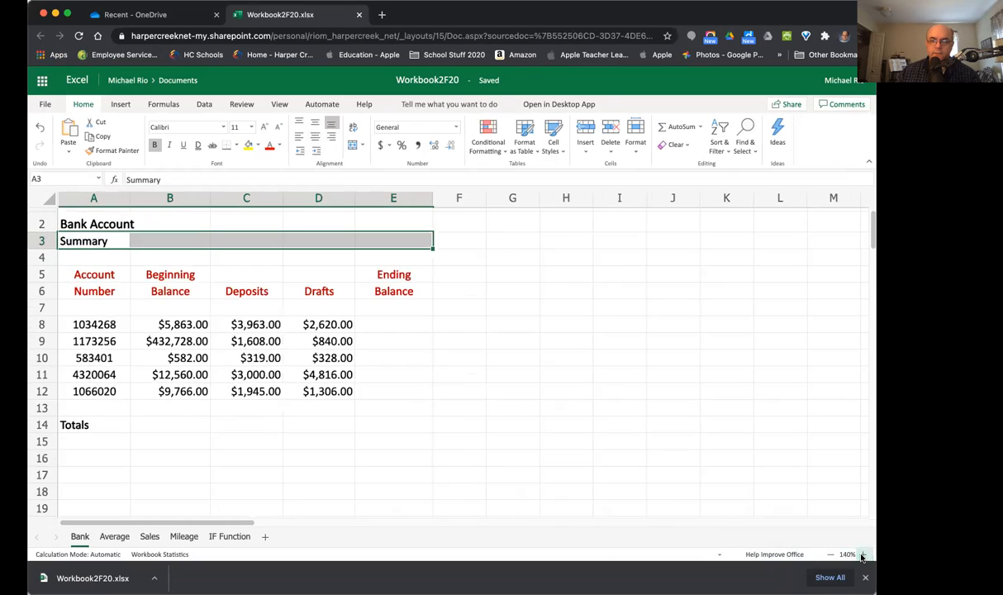
pyautogui.click(862, 556)
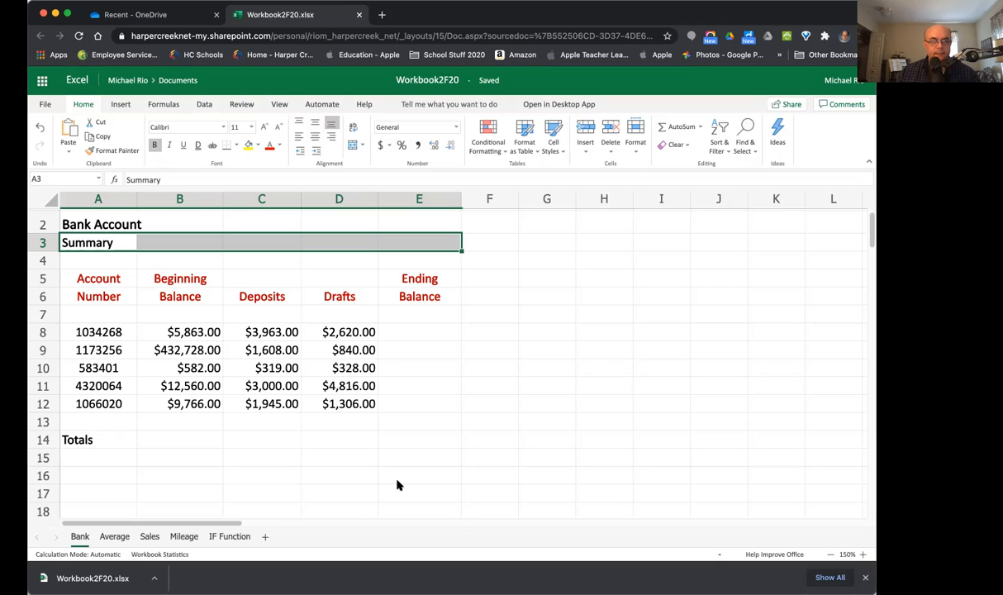
# Step: Open the Office 365 home page, then close it and the OneDrive page so only the workbook stays open
pyautogui.click(51, 84)
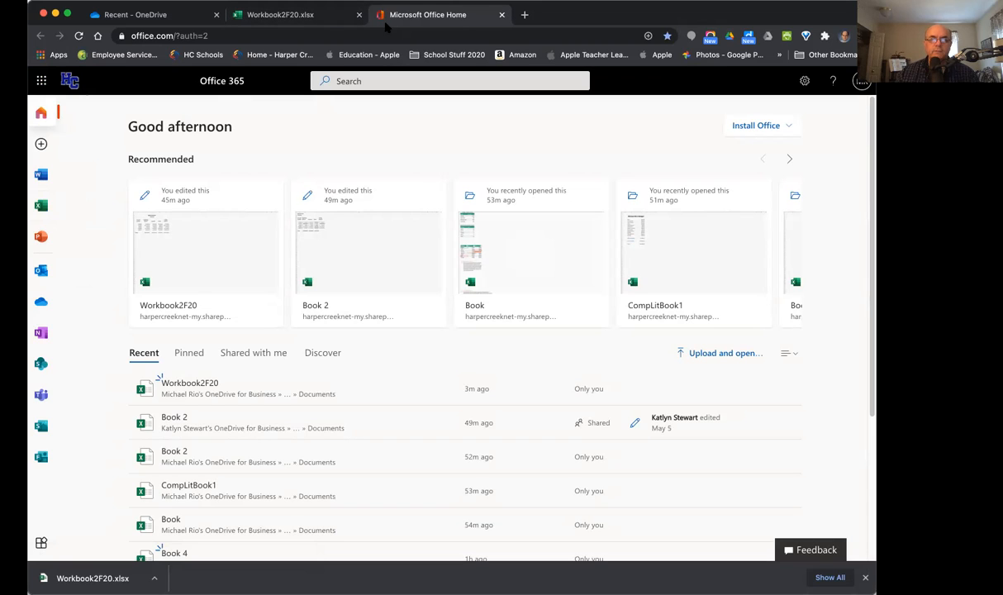
pyautogui.click(324, 23)
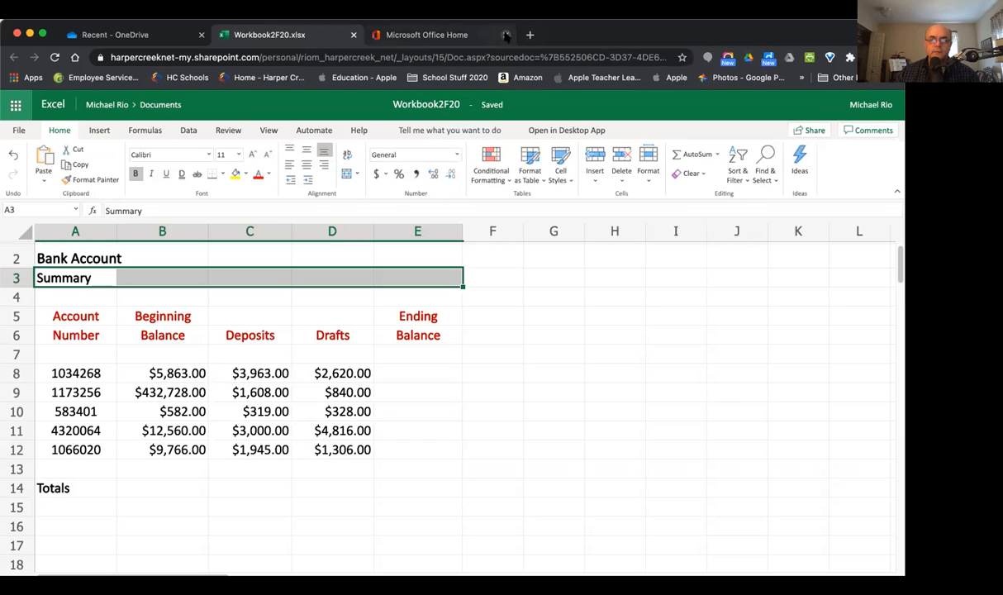
pyautogui.click(502, 14)
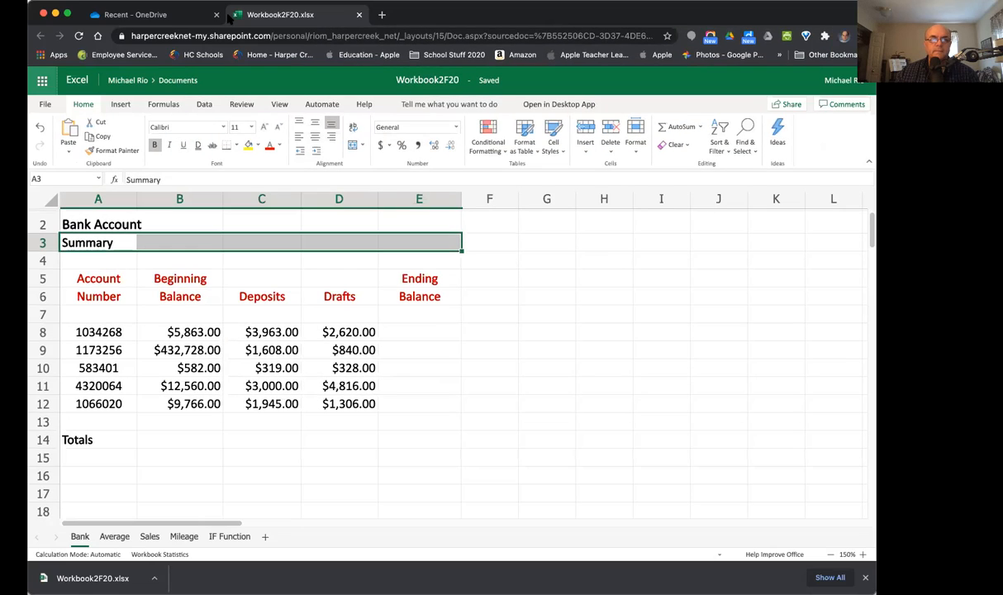
pyautogui.click(215, 14)
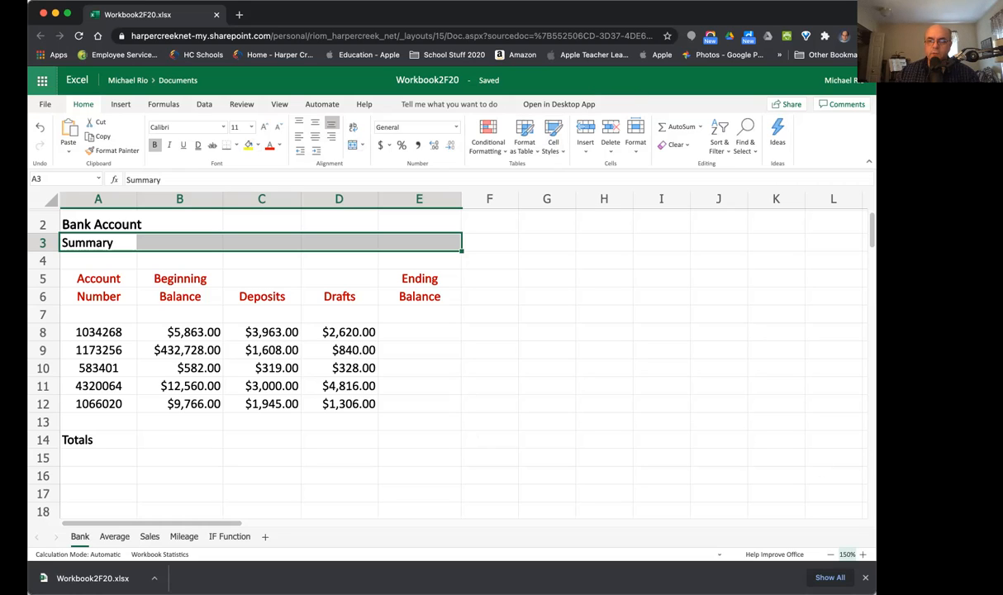
# Step: Widen the browser window around the workbook and move the IF Function sheet between Sales and Mileage
pyautogui.moveTo(876, 550); pyautogui.dragTo(780, 581)
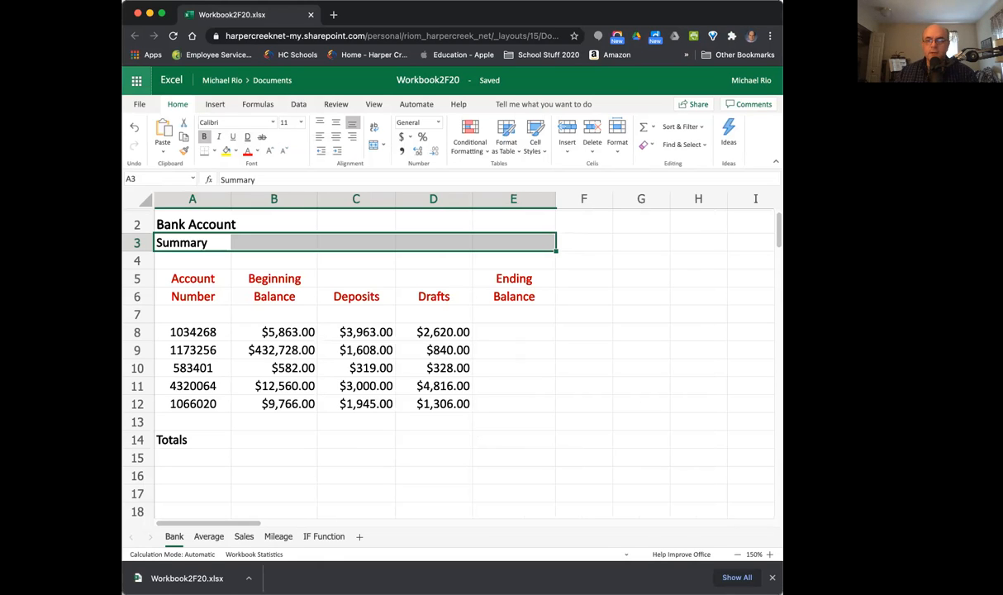
pyautogui.moveTo(782, 581)
pyautogui.mouseDown()
pyautogui.moveTo(905, 581)
pyautogui.moveTo(897, 581)
pyautogui.mouseUp()
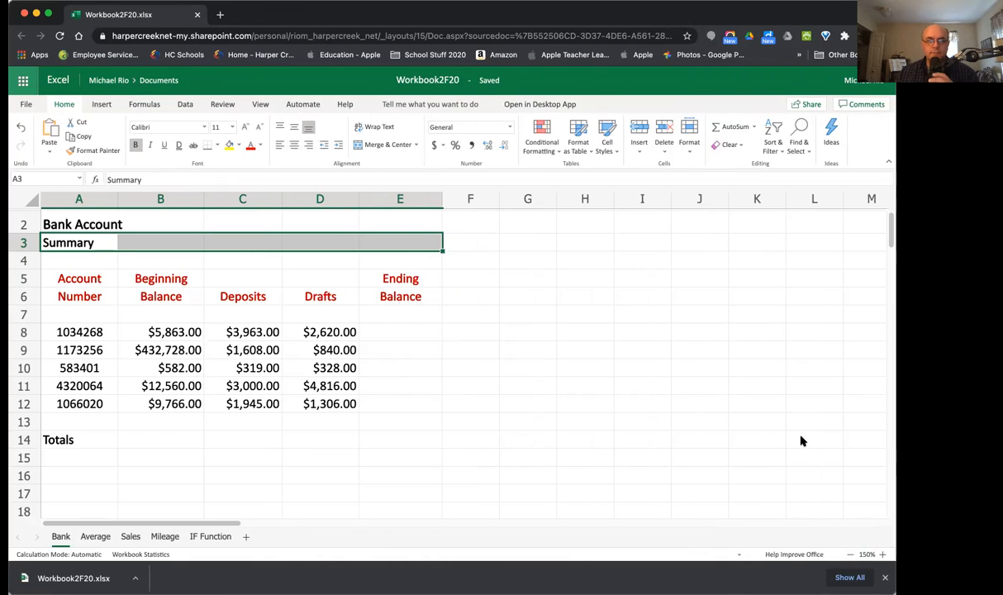
pyautogui.click(532, 403)
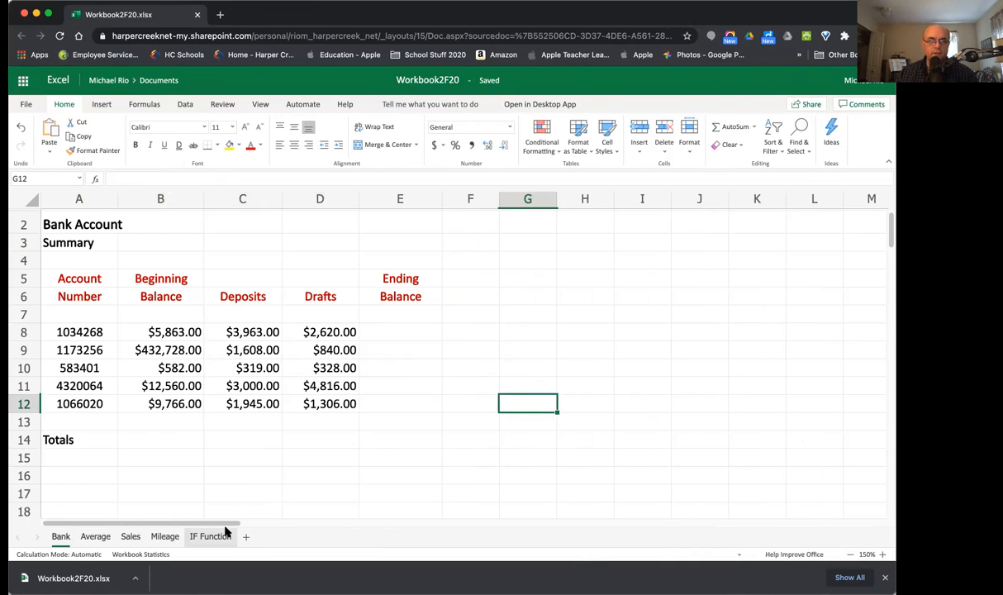
pyautogui.moveTo(224, 531); pyautogui.dragTo(161, 537)
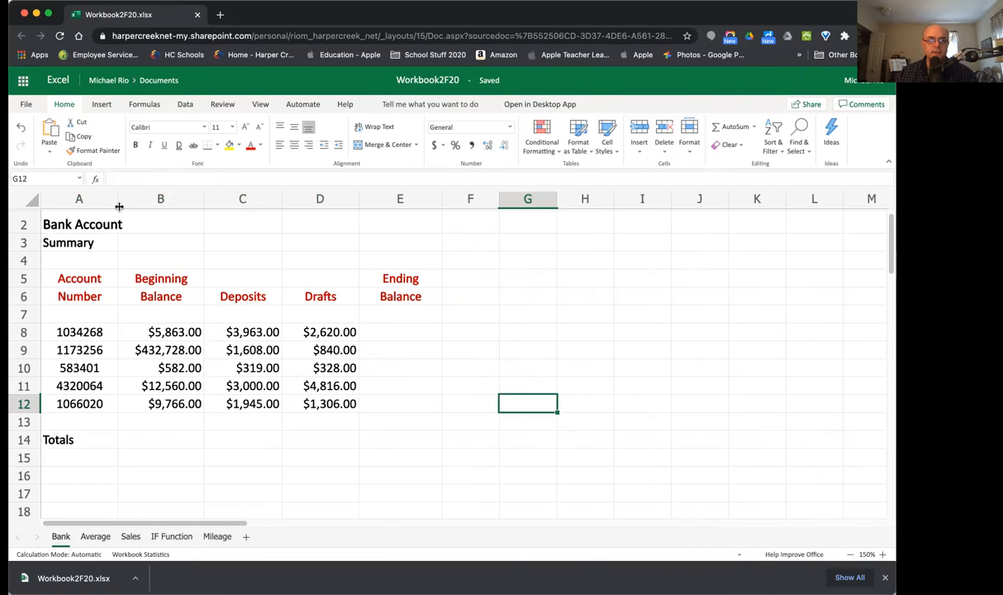
# Step: Widen column A slightly to fit the Bank Account title and resize column B so its balances display in full
pyautogui.moveTo(117, 205); pyautogui.dragTo(124, 204)
pyautogui.moveTo(208, 201); pyautogui.dragTo(174, 206)
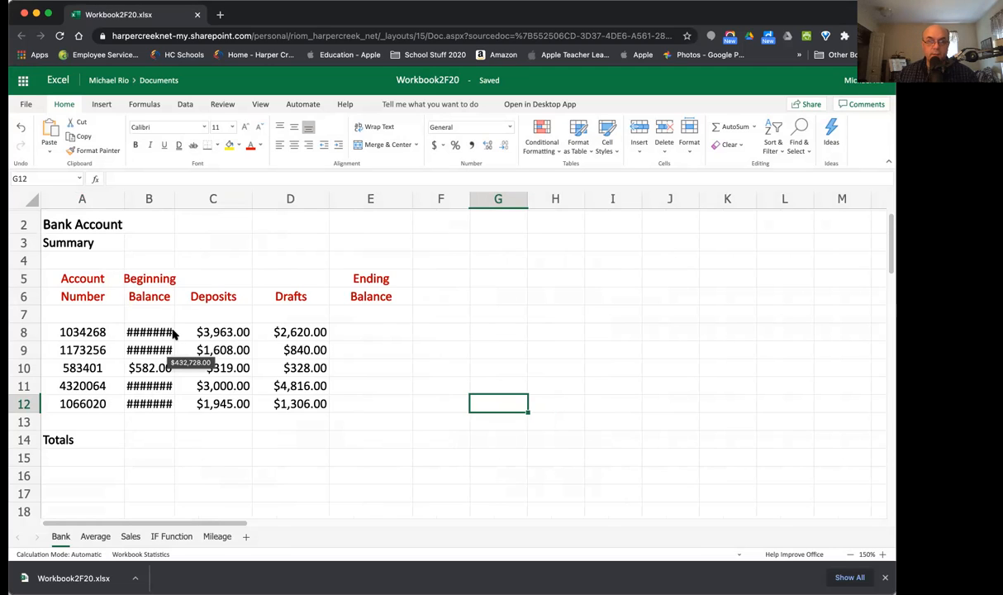
pyautogui.moveTo(175, 204); pyautogui.dragTo(202, 202)
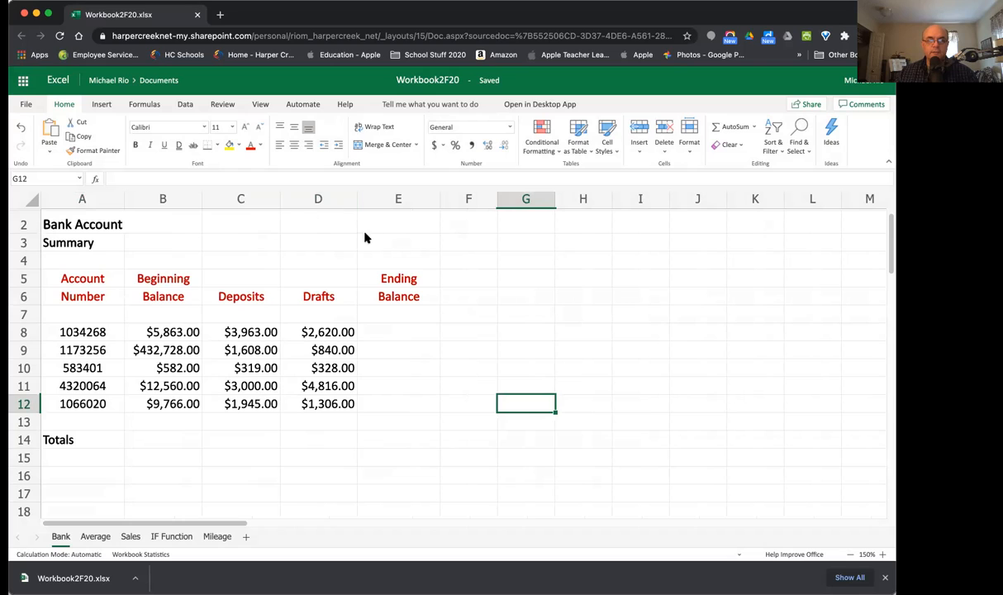
# Step: Change the font color of the column headings in A5:E6 to the standard blue
pyautogui.moveTo(74, 283); pyautogui.dragTo(394, 296)
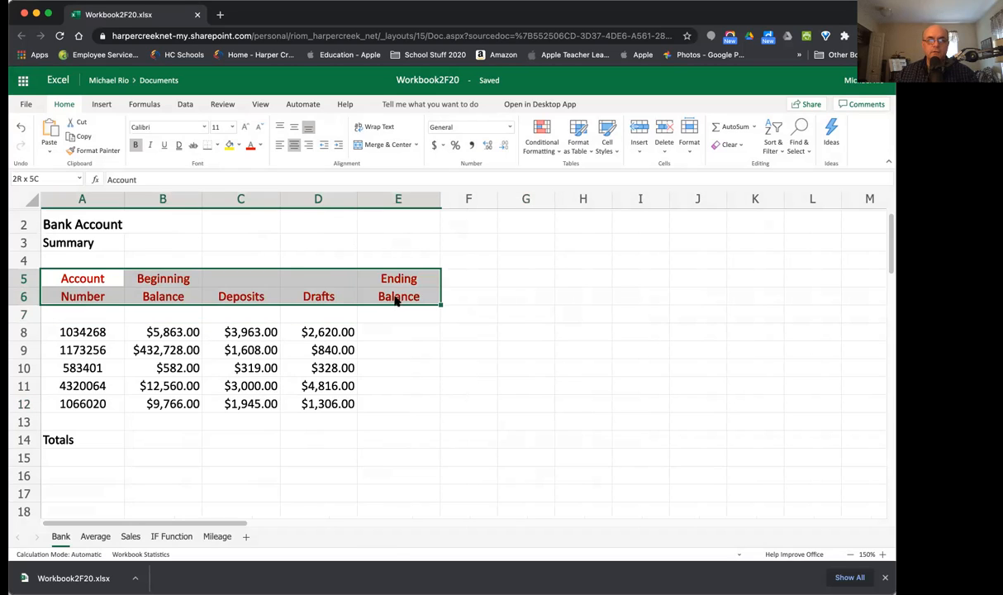
pyautogui.click(260, 148)
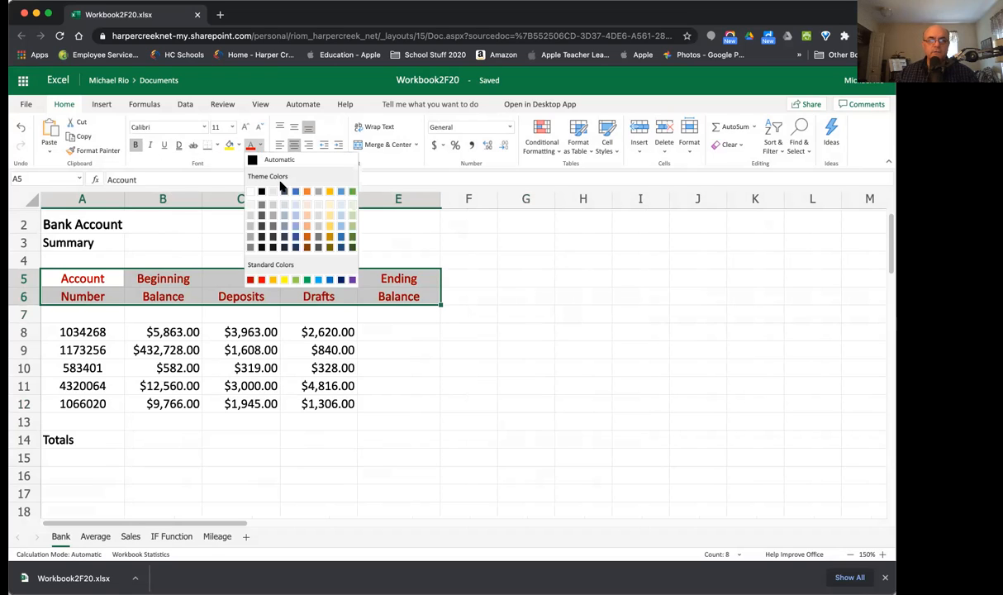
pyautogui.click(330, 280)
pyautogui.click(415, 248)
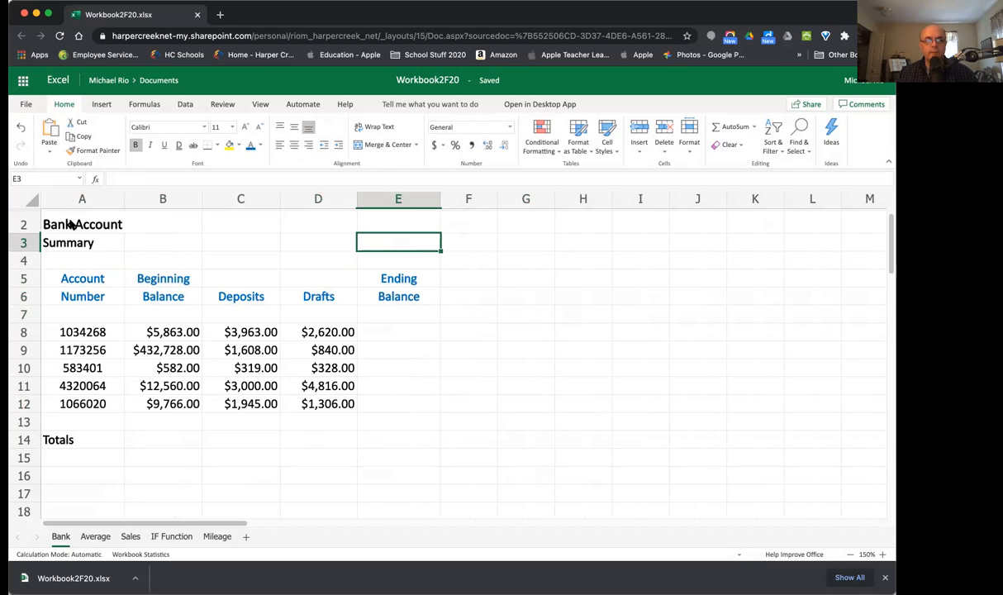
# Step: Merge and center the Bank Account title across A2:E2
pyautogui.click(64, 230)
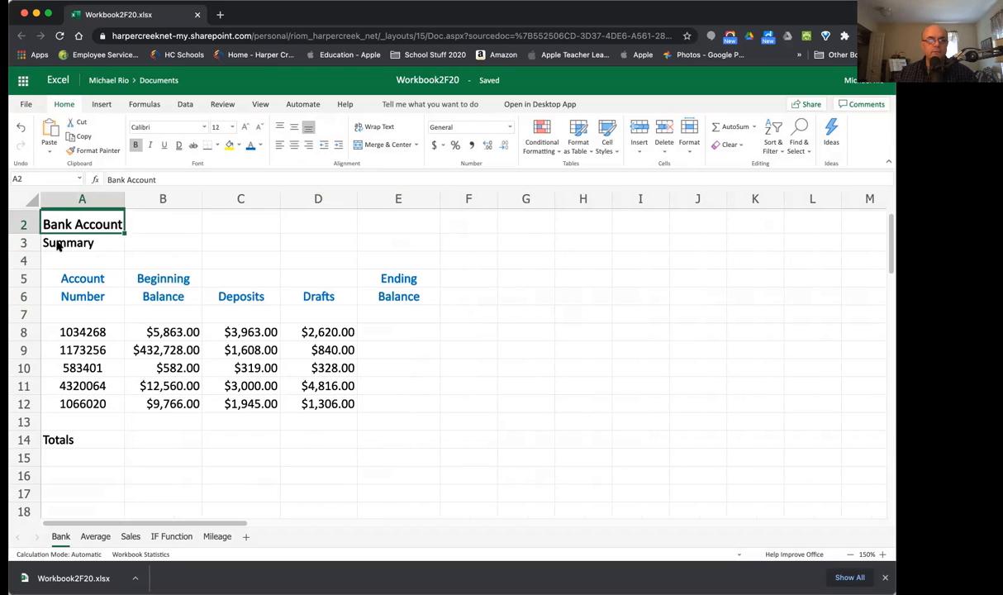
pyautogui.click(58, 247)
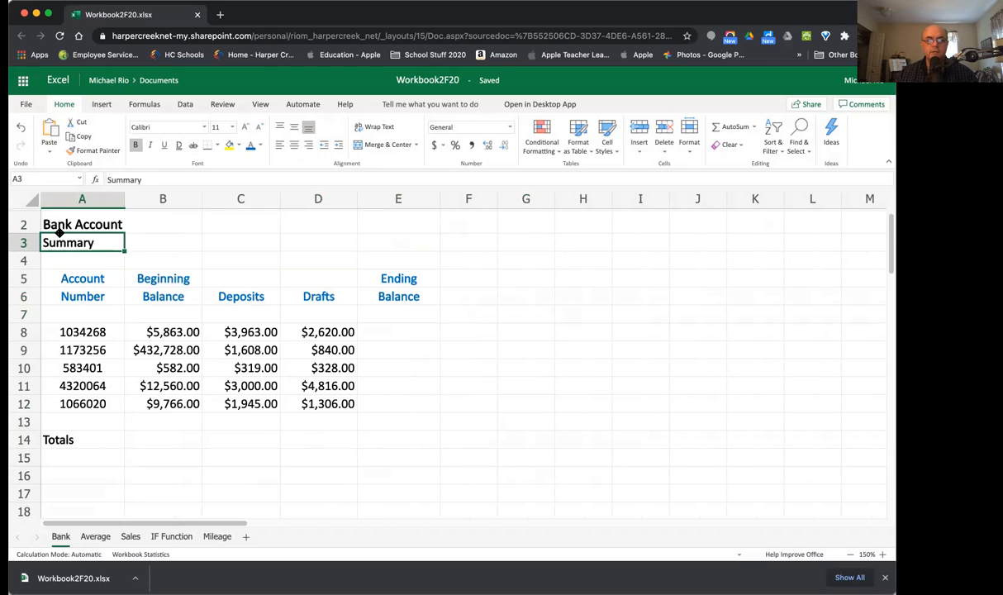
pyautogui.click(62, 231)
pyautogui.moveTo(60, 229); pyautogui.dragTo(367, 223)
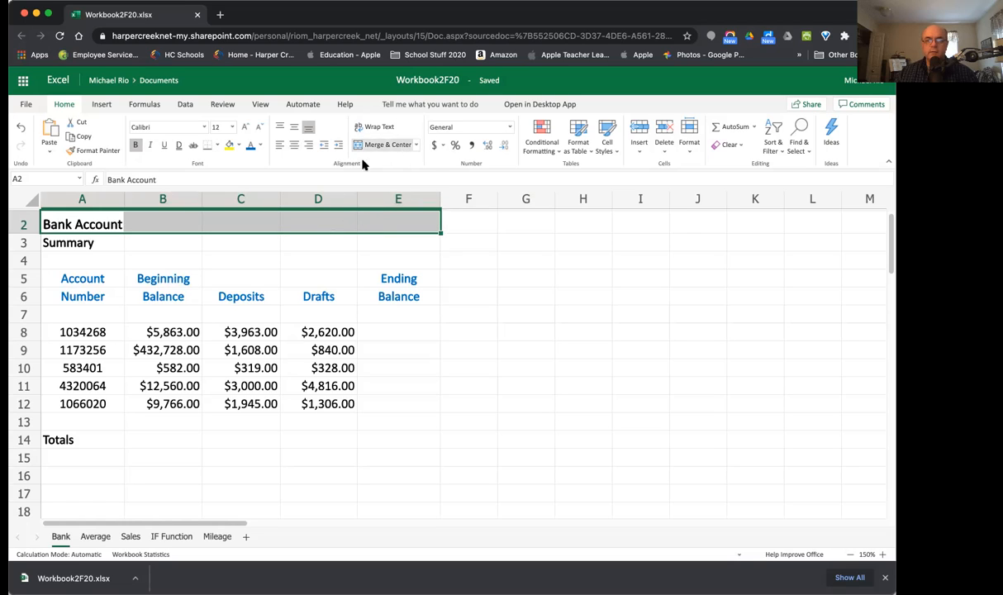
pyautogui.click(385, 145)
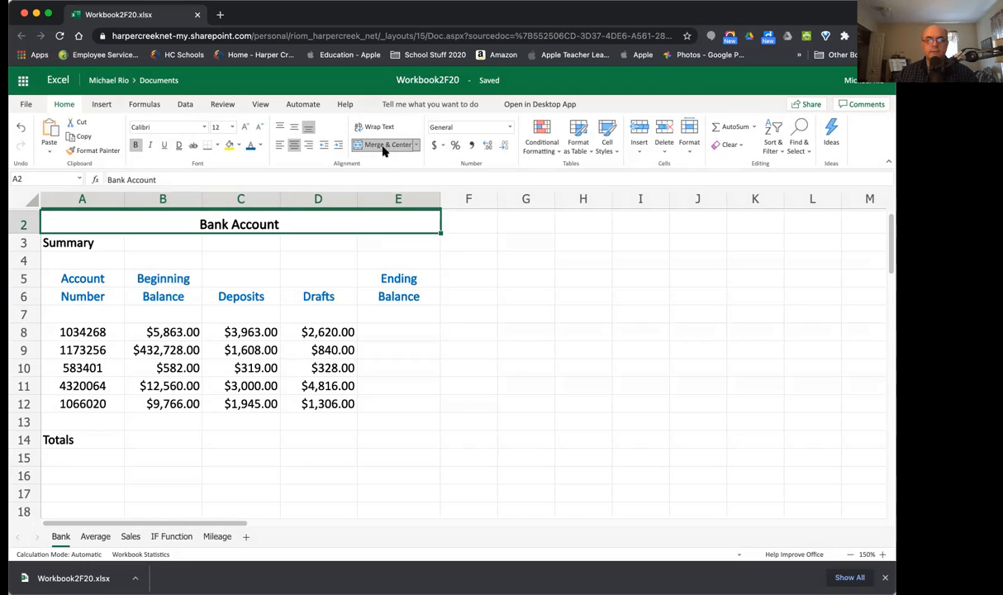
# Step: Merge and center the Summary subtitle across A3:E3
pyautogui.click(100, 246)
pyautogui.moveTo(99, 244); pyautogui.dragTo(398, 244)
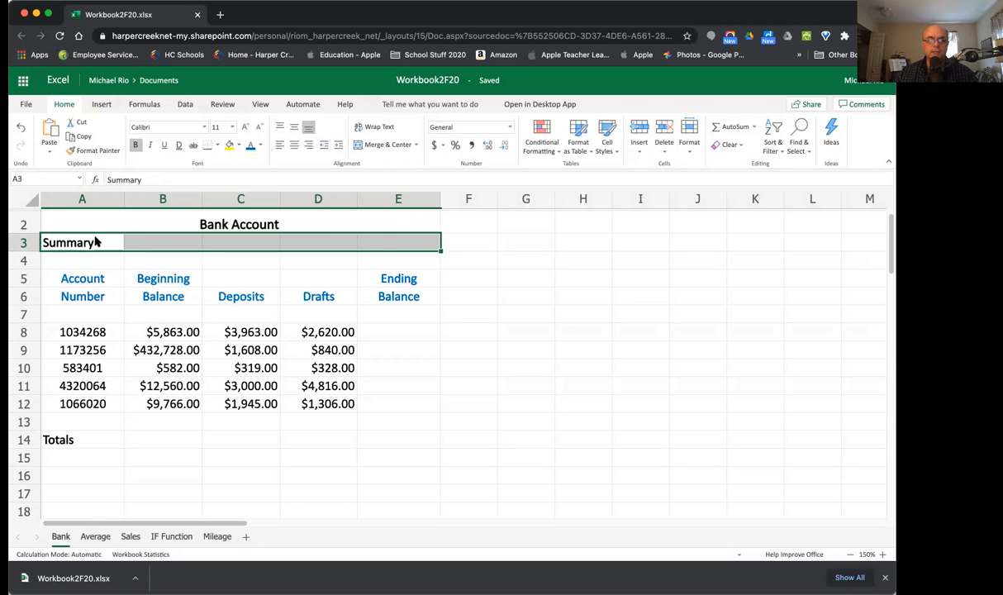
pyautogui.click(368, 146)
pyautogui.click(454, 366)
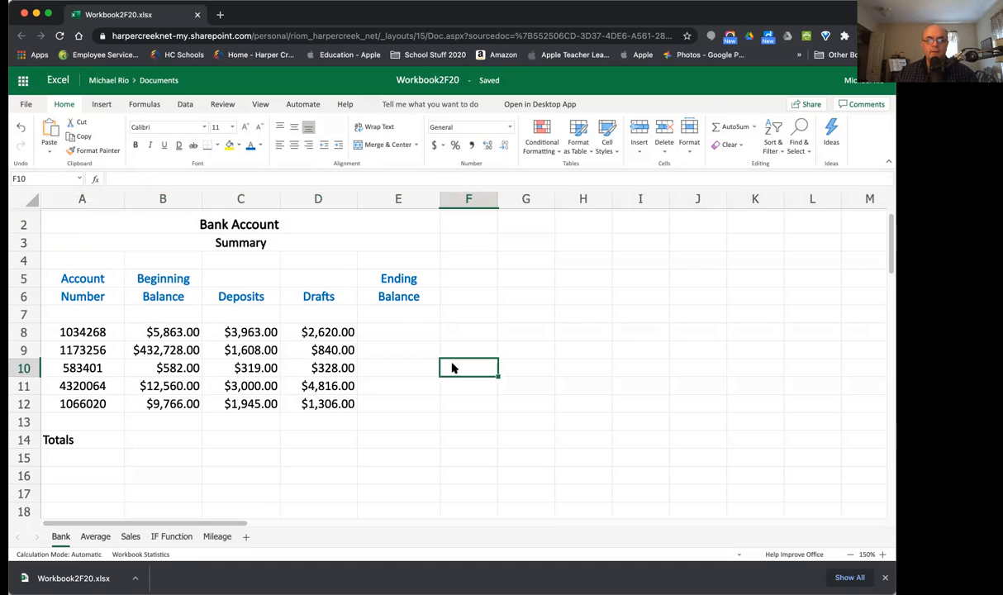
# Step: Apply a number format to the beginning balance, deposit and draft amounts in B8:D12
pyautogui.scroll(1, 321, 380)
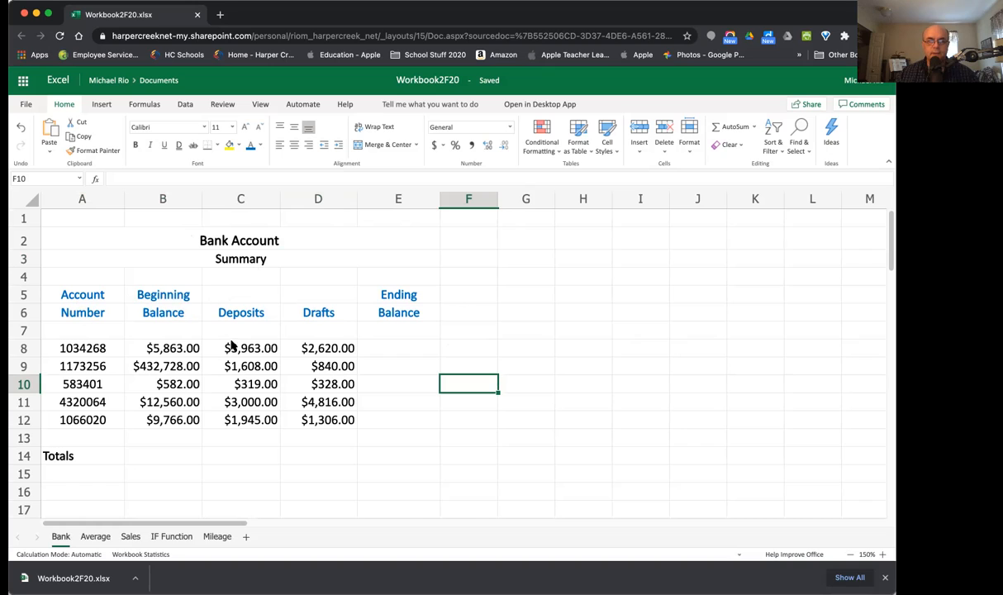
pyautogui.moveTo(148, 345); pyautogui.dragTo(321, 422)
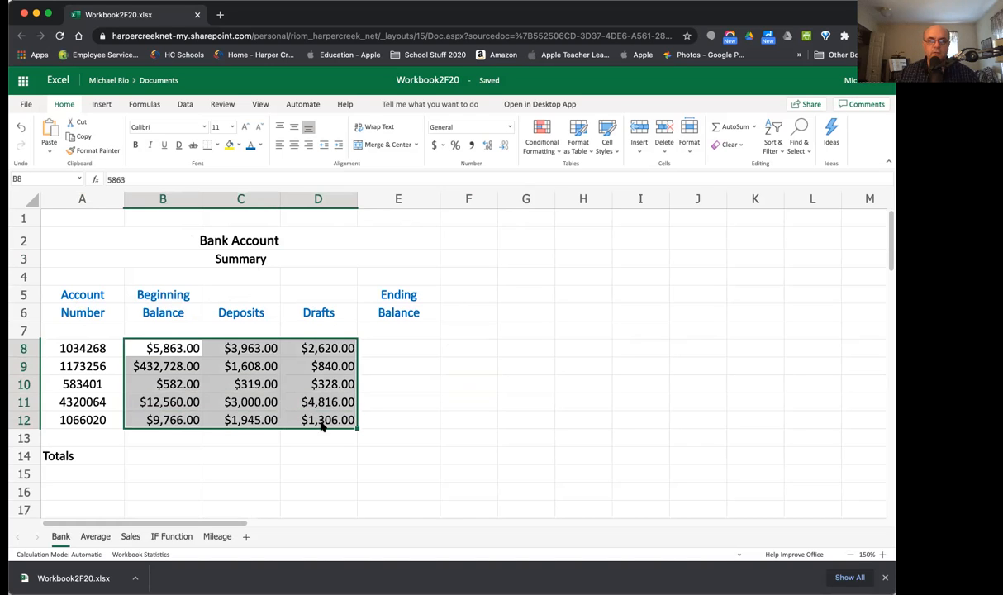
pyautogui.click(510, 127)
pyautogui.click(490, 202)
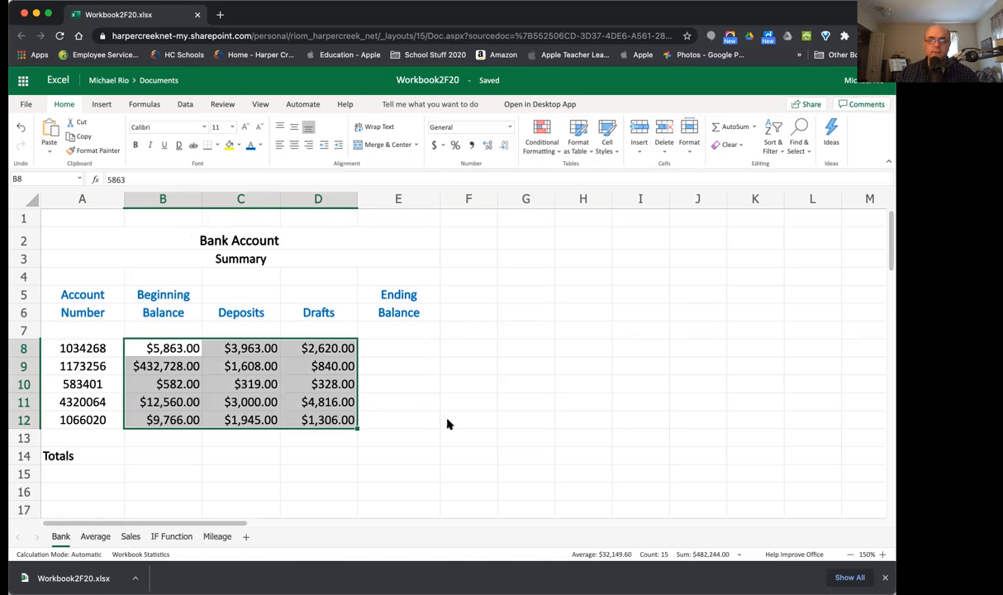
pyautogui.click(407, 476)
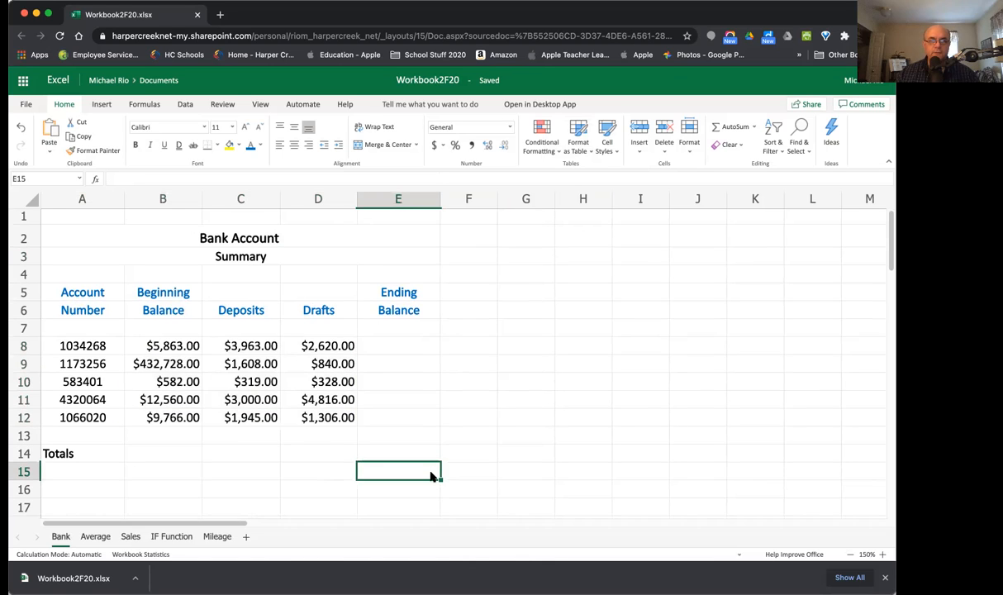
# Step: Open the rename dialog for the Bank sheet and accept the name Bank
pyautogui.scroll(-1, 430, 476)
pyautogui.scroll(1, 464, 477)
pyautogui.scroll(-1, 464, 478)
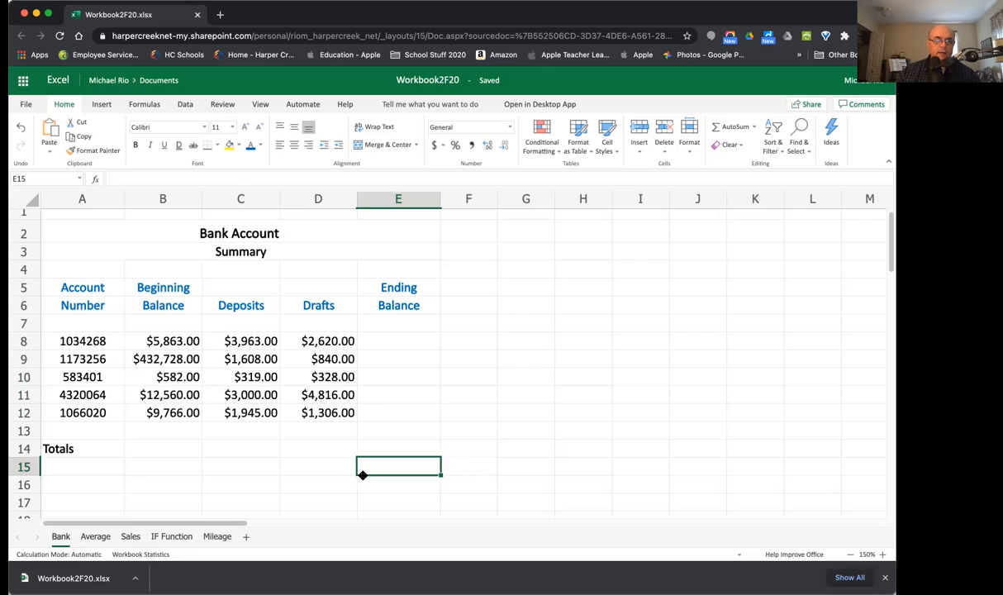
pyautogui.doubleClick(59, 537)
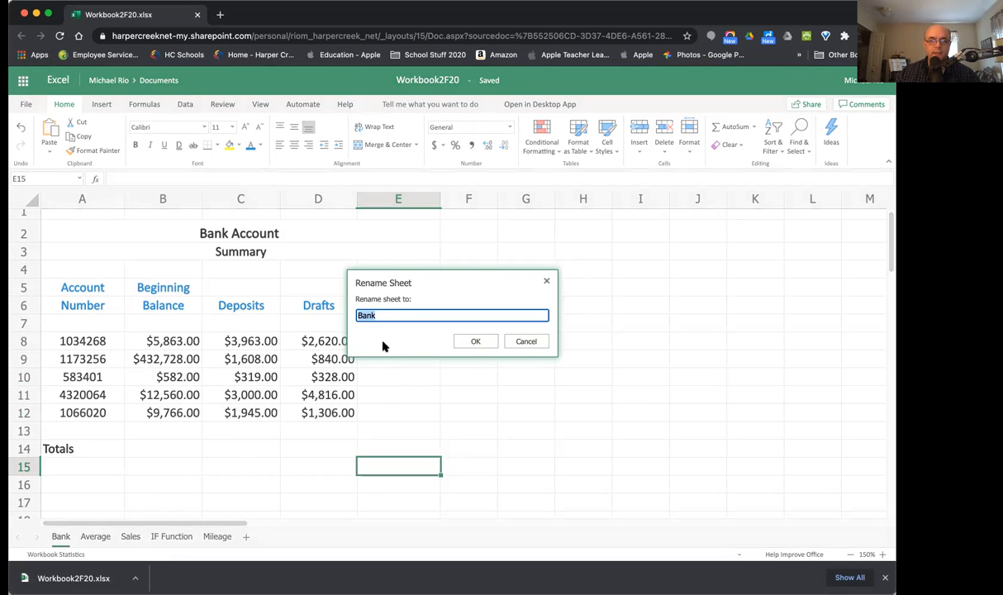
pyautogui.click(476, 342)
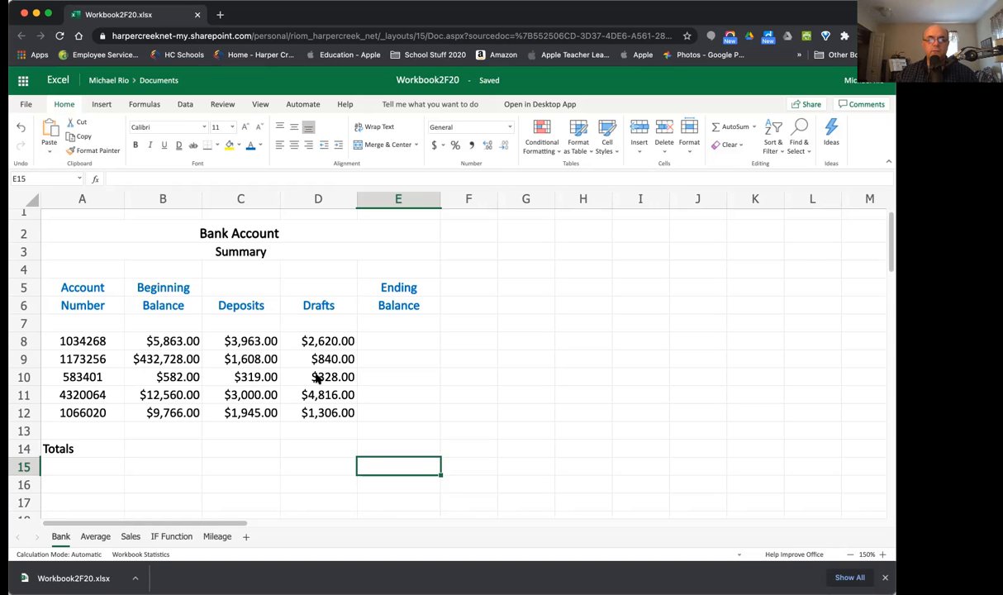
# Step: Enter the formula =B8+C8-D8 in E8 to calculate the first account's ending balance
pyautogui.click(386, 342)
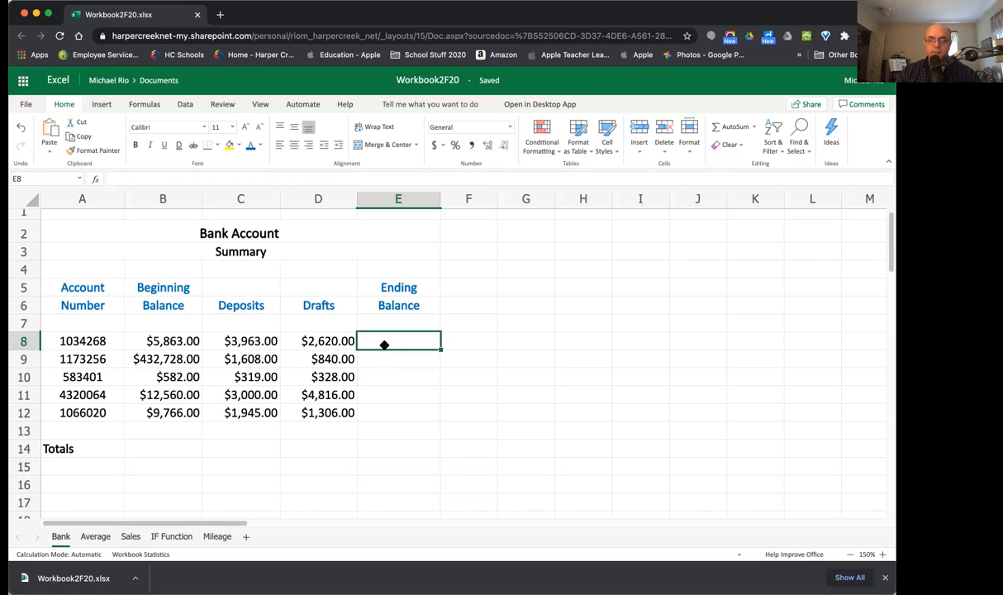
pyautogui.write('=')
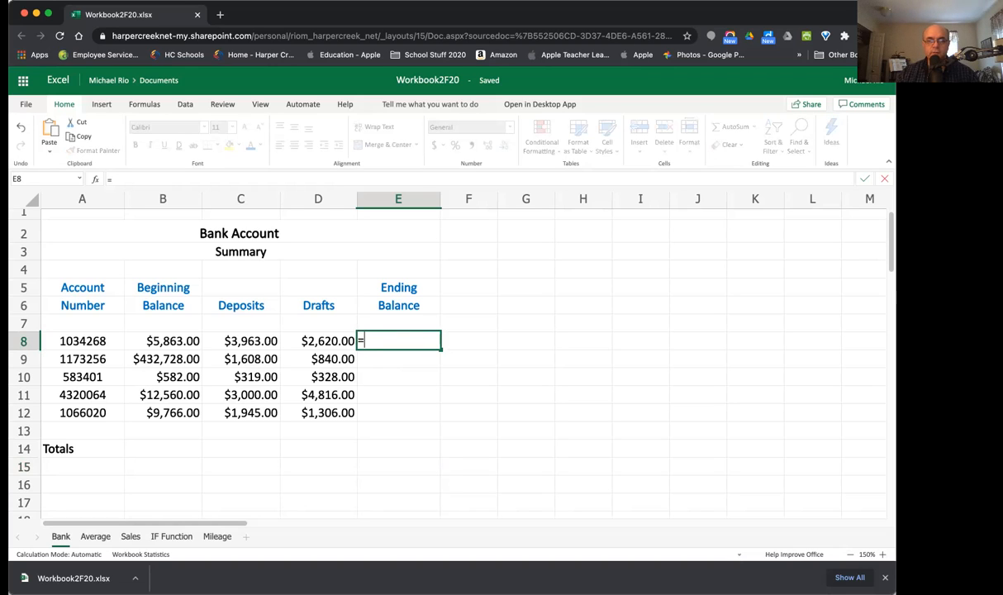
pyautogui.click(168, 341)
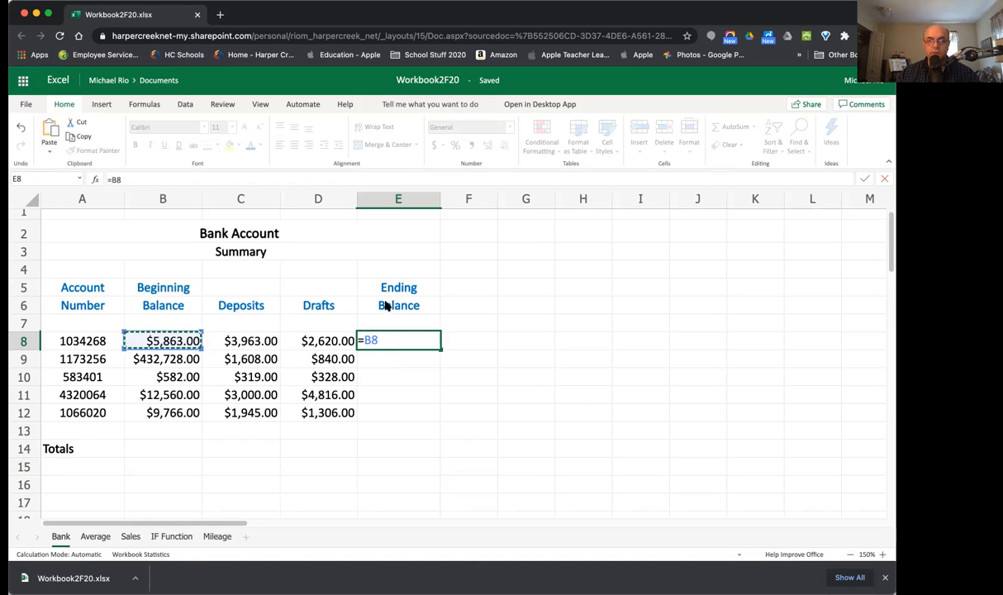
pyautogui.write('+')
pyautogui.click(238, 340)
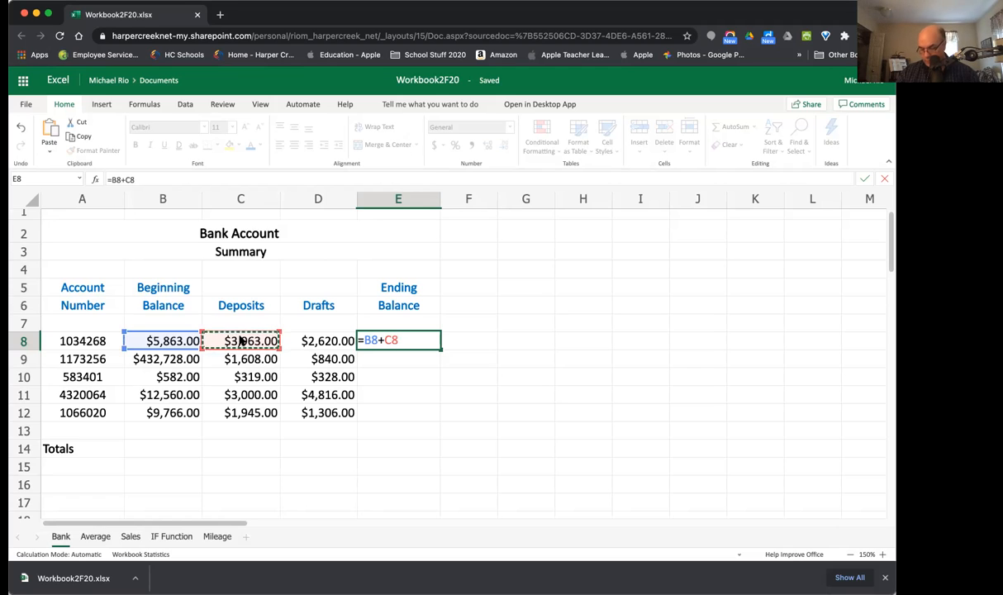
pyautogui.write('-')
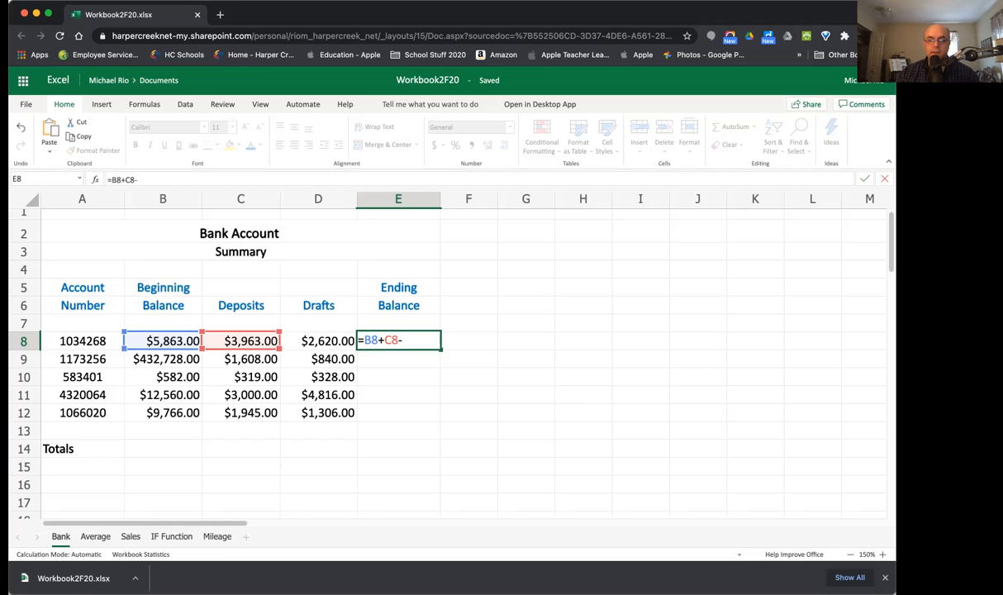
pyautogui.click(314, 341)
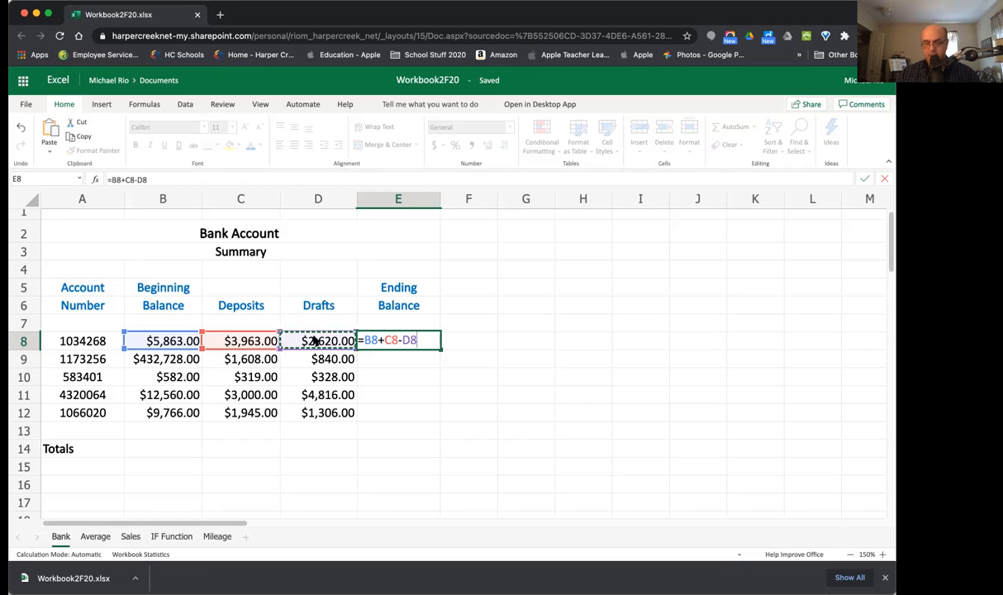
pyautogui.press('Return')
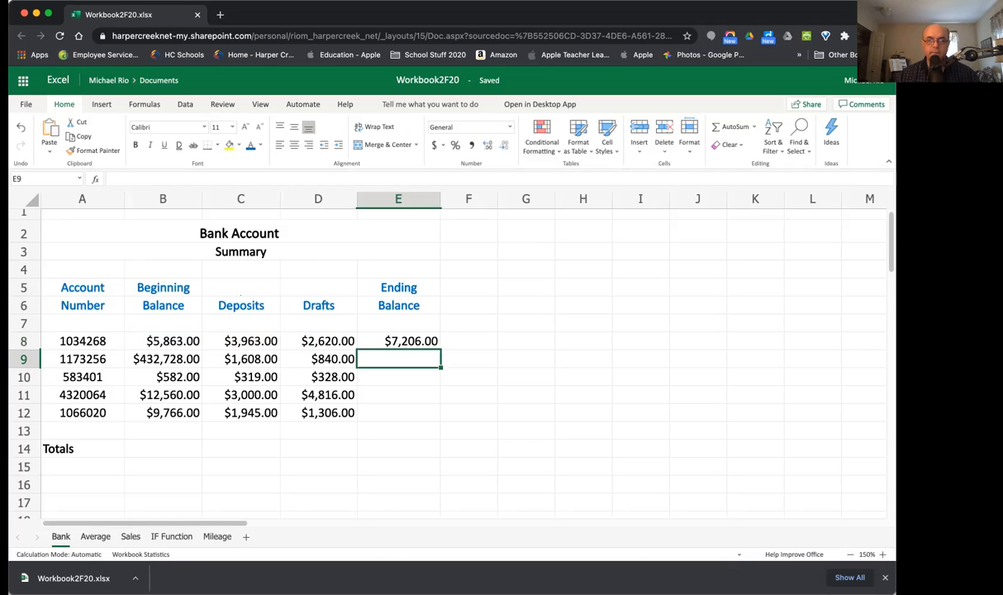
# Step: Fill the ending balance formula from E8 down through E12 for the remaining accounts
pyautogui.click(401, 343)
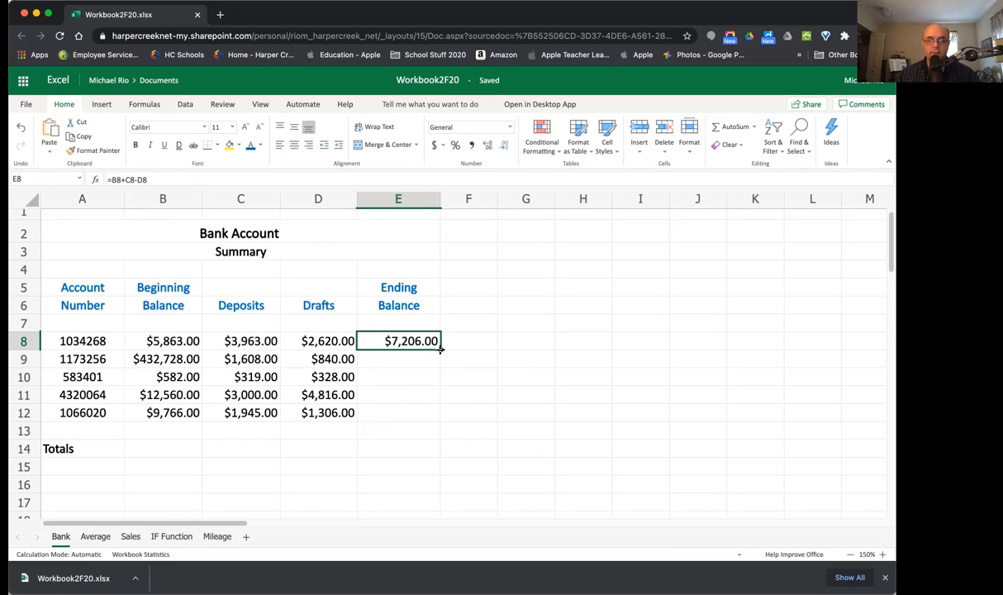
pyautogui.moveTo(441, 349); pyautogui.dragTo(436, 415)
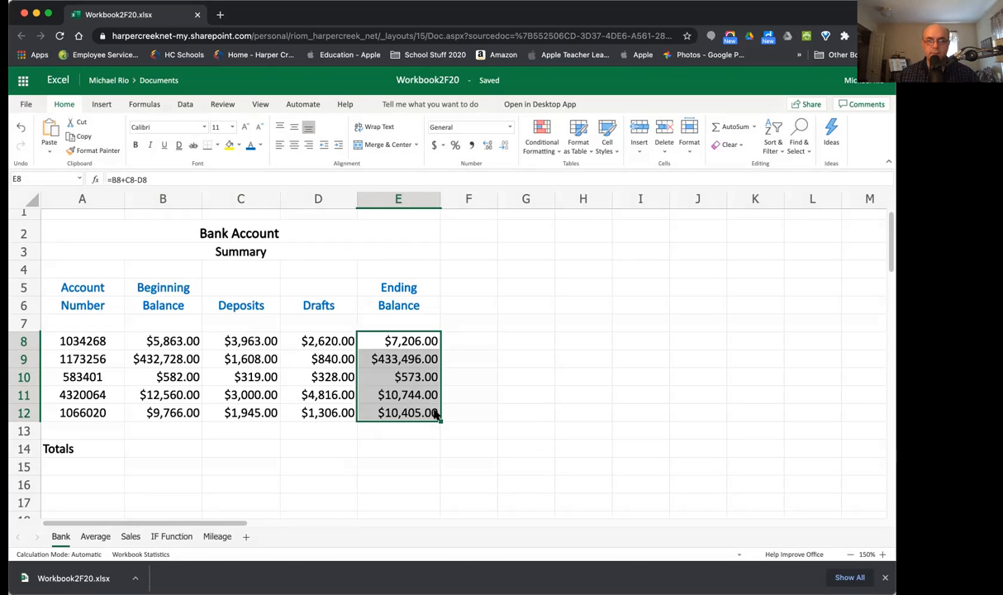
pyautogui.click(405, 465)
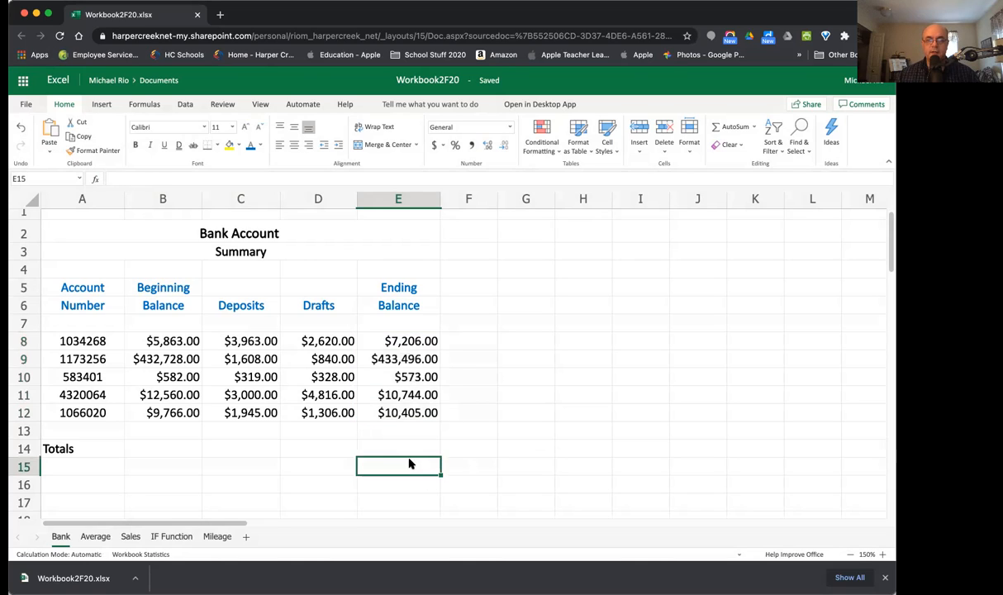
# Step: Total the Beginning Balance column in B14 by applying AutoSum to the range B8:B14
pyautogui.click(150, 454)
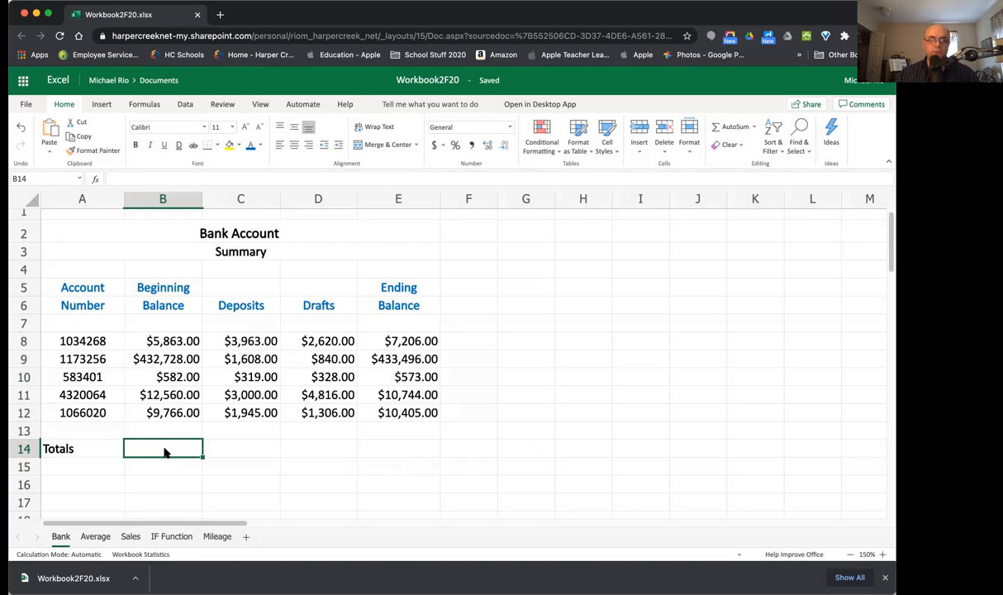
pyautogui.moveTo(137, 339); pyautogui.dragTo(170, 450)
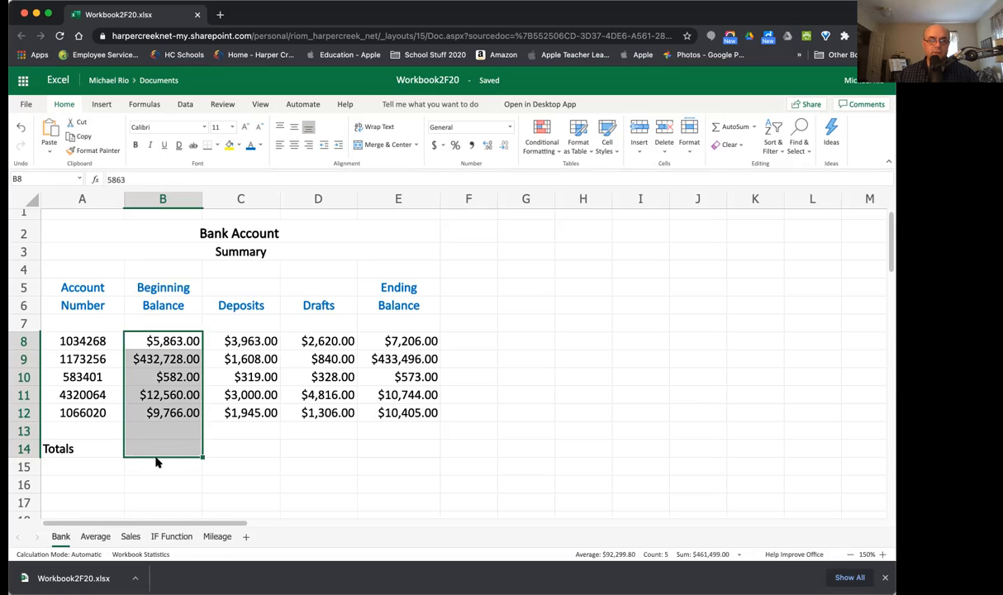
pyautogui.click(717, 132)
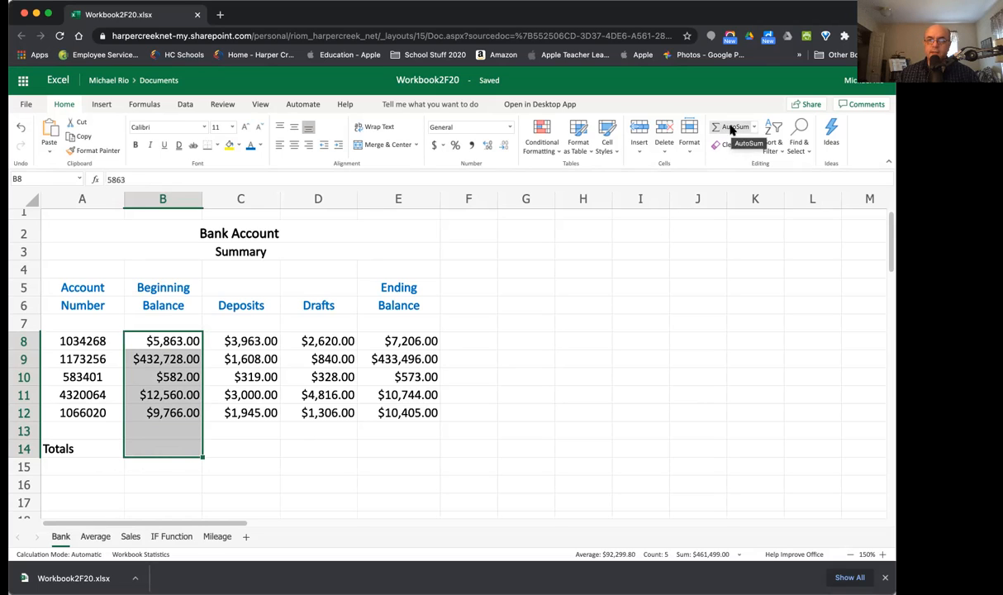
pyautogui.click(153, 450)
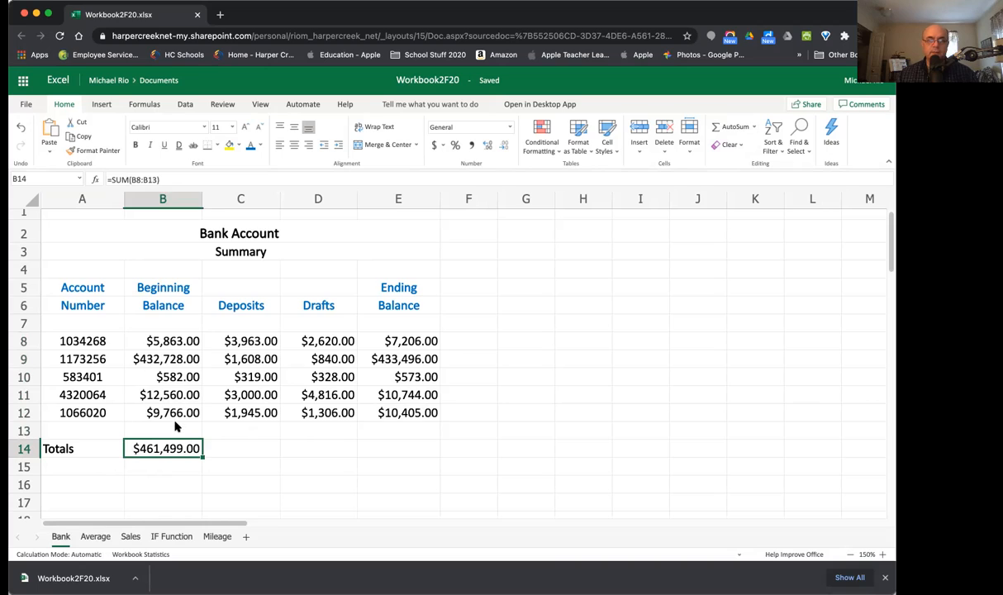
# Step: Edit the total formula in B14 to =SUM(B8:B12)
pyautogui.click(155, 179)
pyautogui.press('BackSpace')
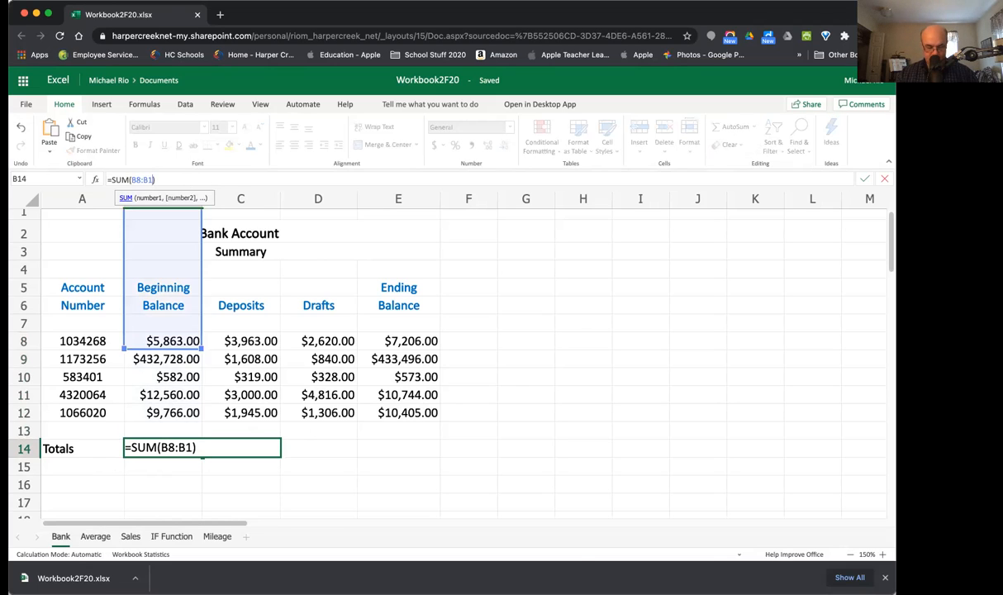
pyautogui.write('2')
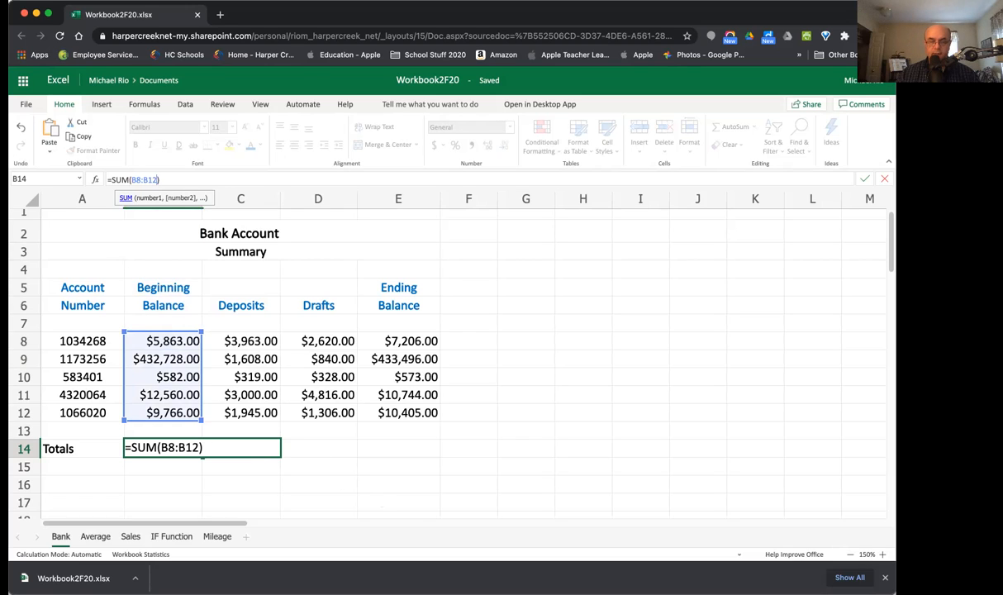
pyautogui.press('Return')
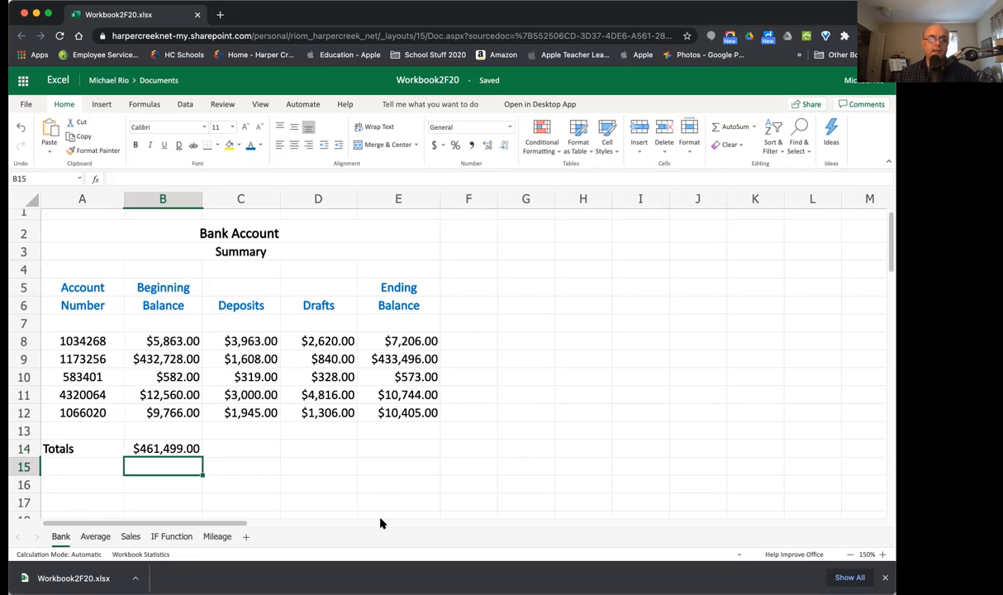
# Step: Fill the total formula from B14 across to E14 for deposits, drafts and ending balances
pyautogui.click(166, 451)
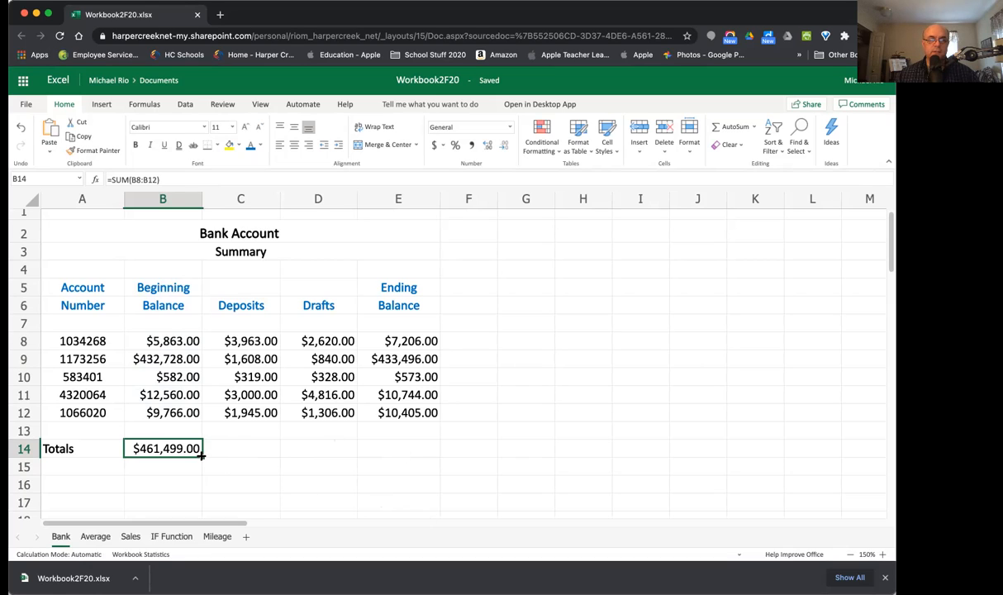
pyautogui.moveTo(202, 458); pyautogui.dragTo(396, 463)
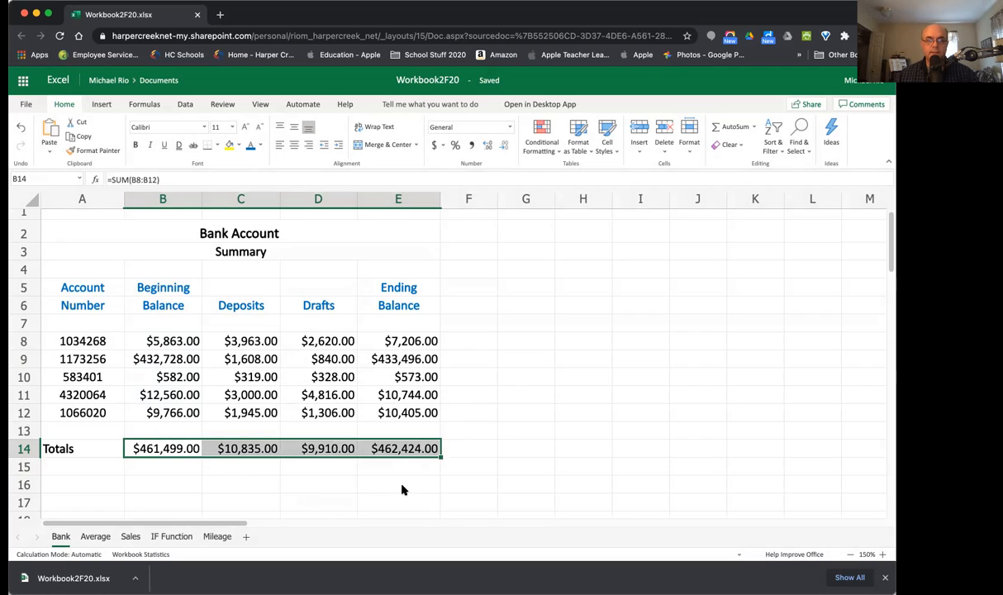
pyautogui.click(402, 489)
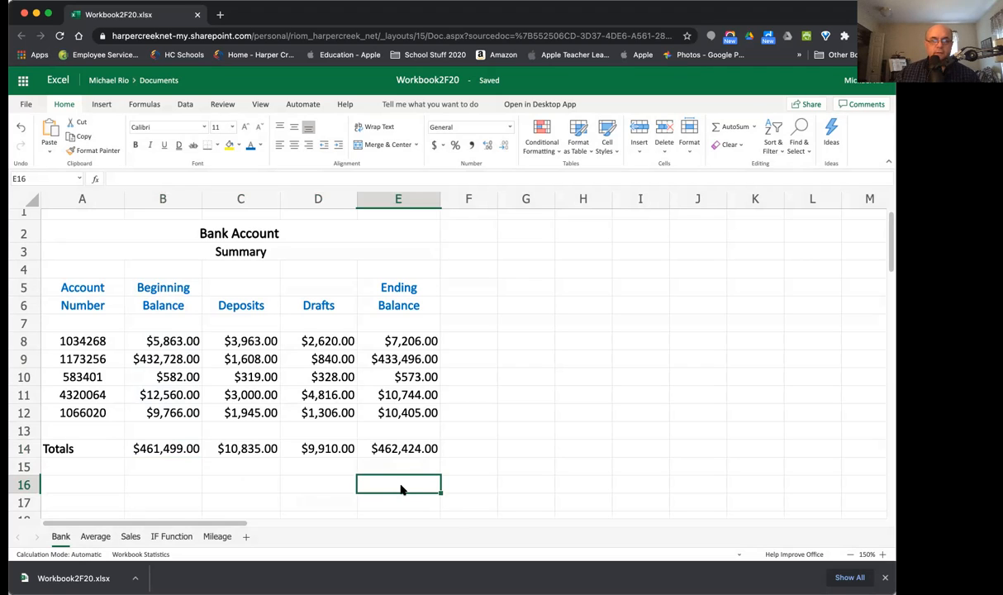
# Step: Switch to the Average sheet, open its rename dialog and accept the name Average
pyautogui.click(92, 539)
pyautogui.doubleClick(93, 538)
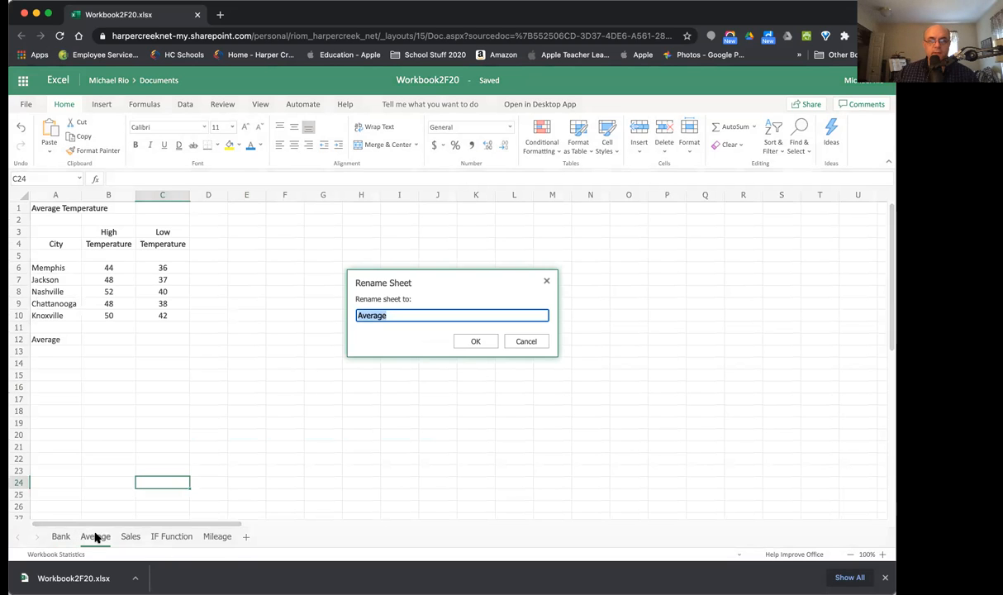
pyautogui.click(472, 340)
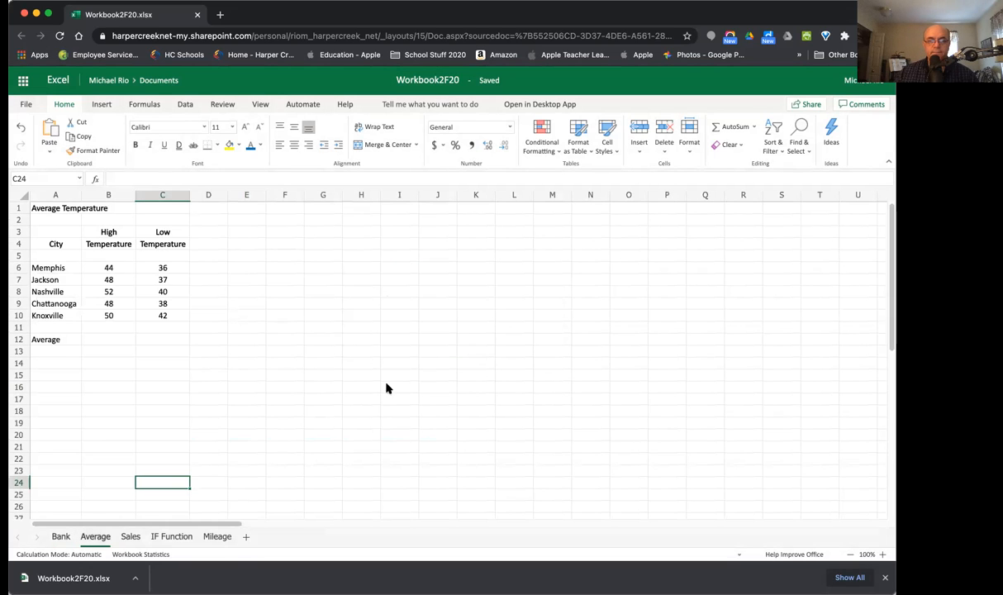
# Step: Widen the City column A on the Average sheet slightly
pyautogui.click(882, 555)
pyautogui.click(883, 554)
pyautogui.click(883, 555)
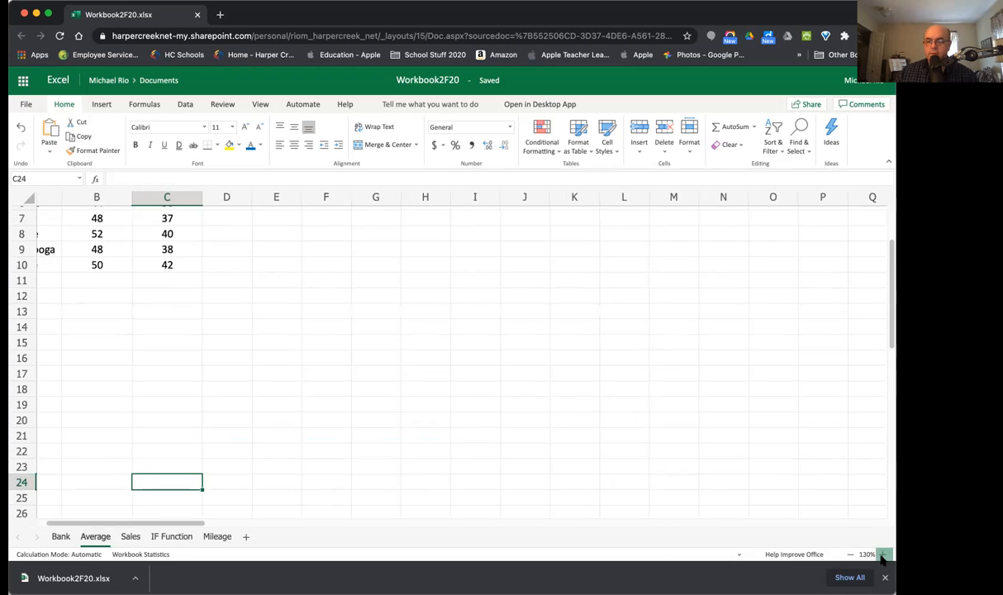
pyautogui.click(882, 555)
pyautogui.click(883, 555)
pyautogui.moveTo(221, 522); pyautogui.dragTo(143, 521)
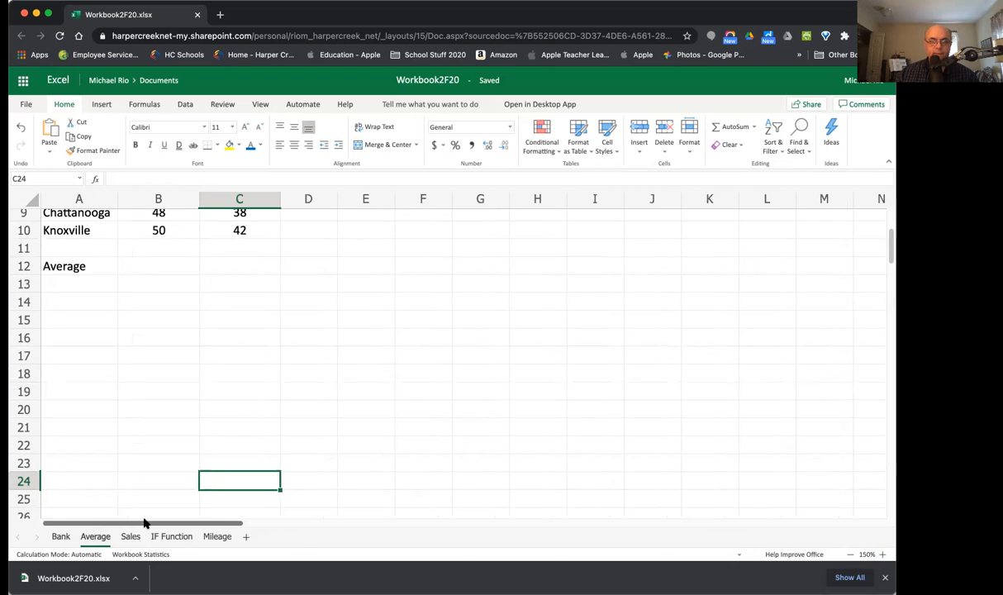
pyautogui.scroll(5, 219, 403)
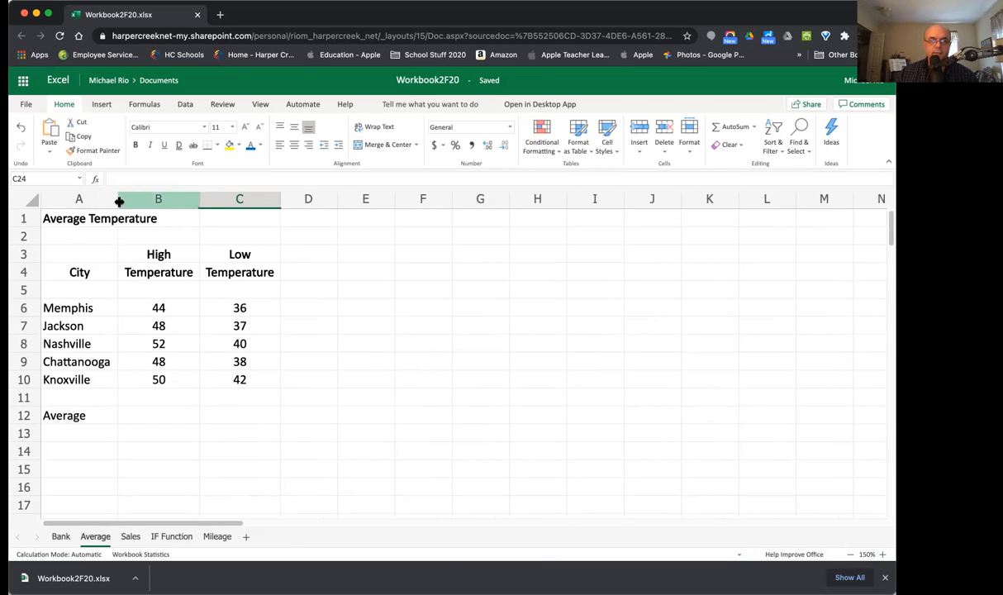
pyautogui.moveTo(119, 198); pyautogui.dragTo(120, 200)
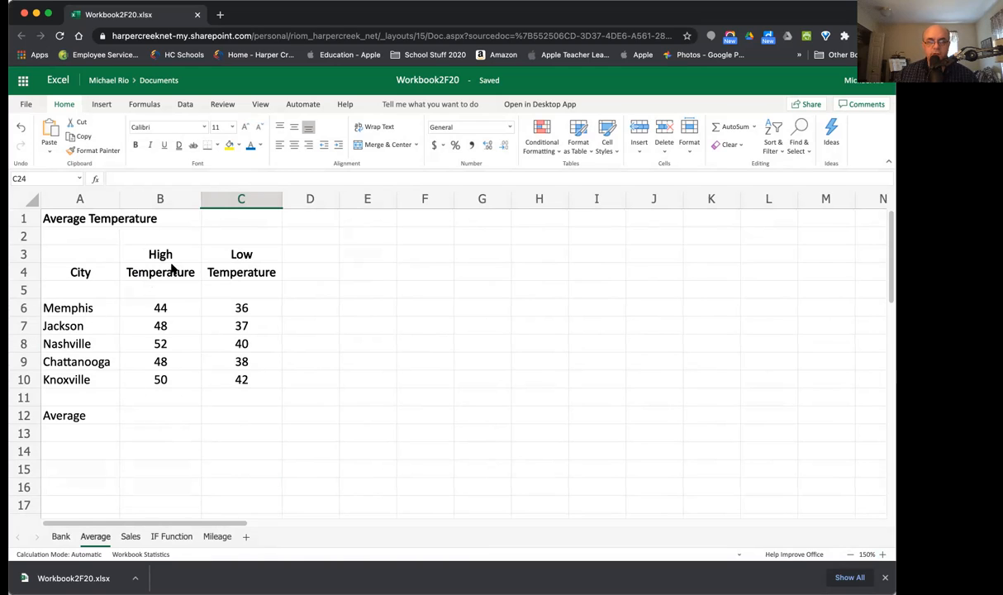
# Step: Enter =AVERAGE(B6:B10) in B12 to average the high temperatures of the five cities
pyautogui.moveTo(153, 307); pyautogui.dragTo(245, 377)
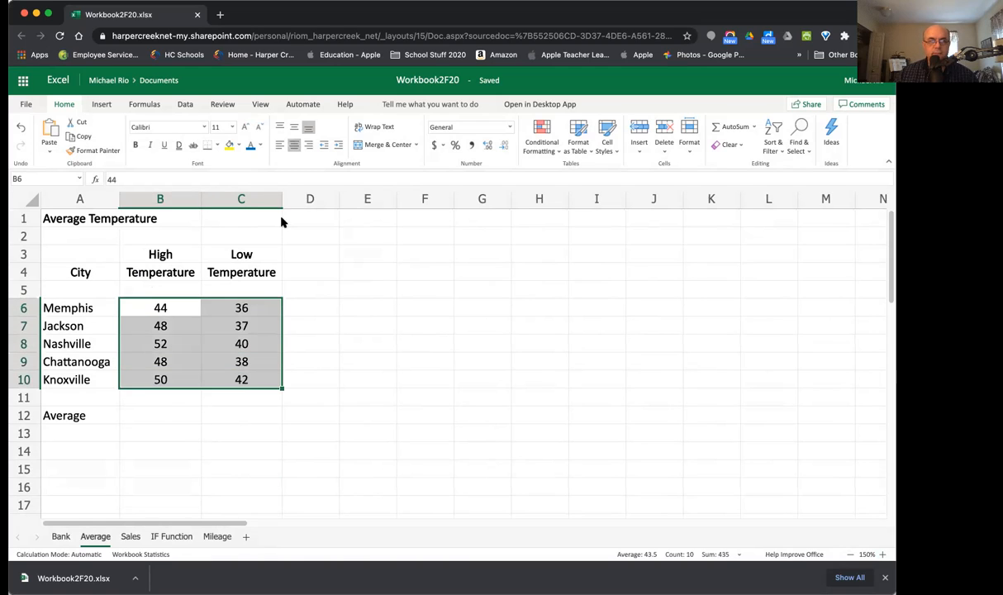
pyautogui.click(181, 421)
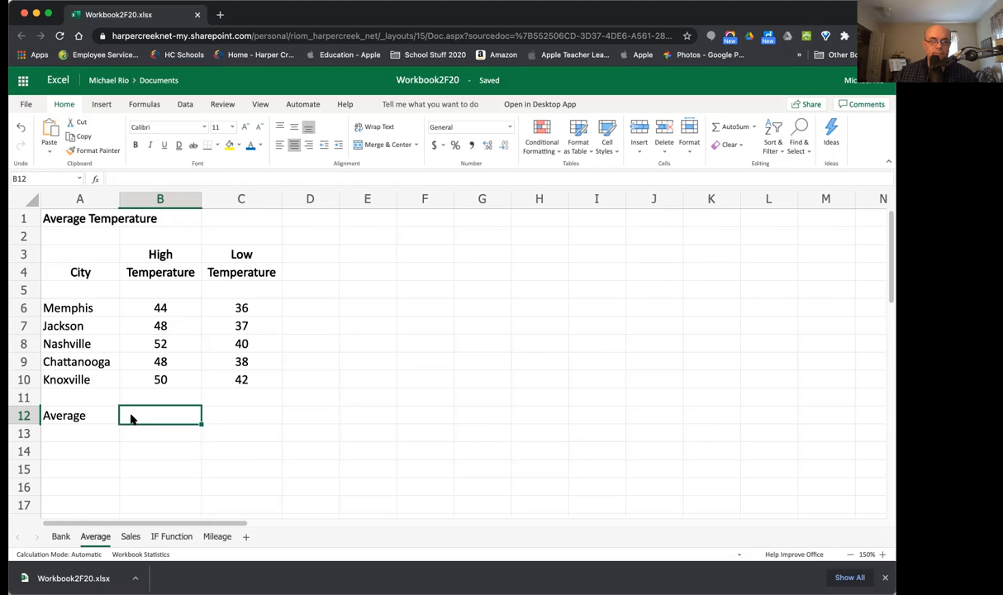
pyautogui.write('=')
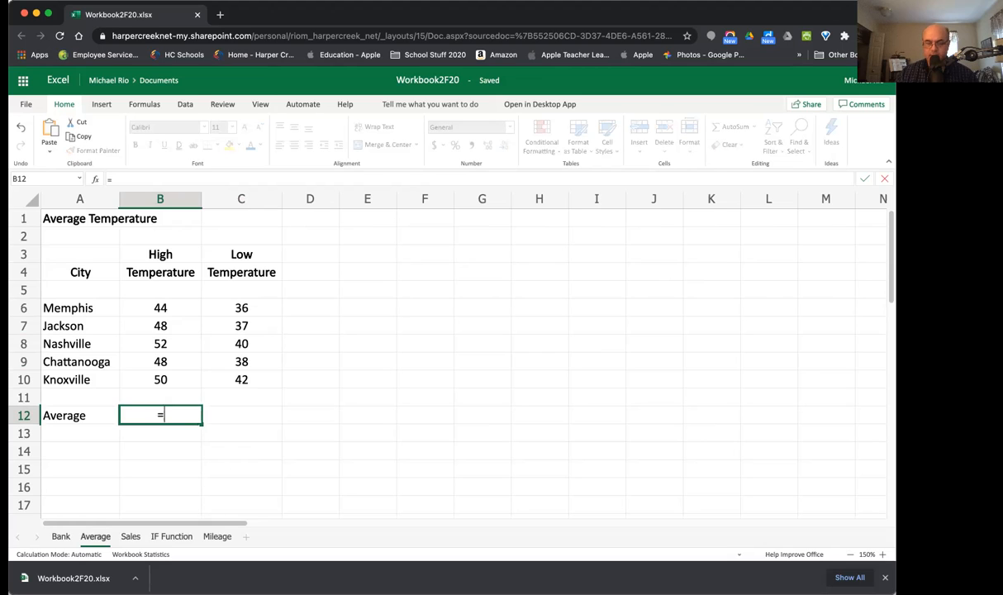
pyautogui.write('Average')
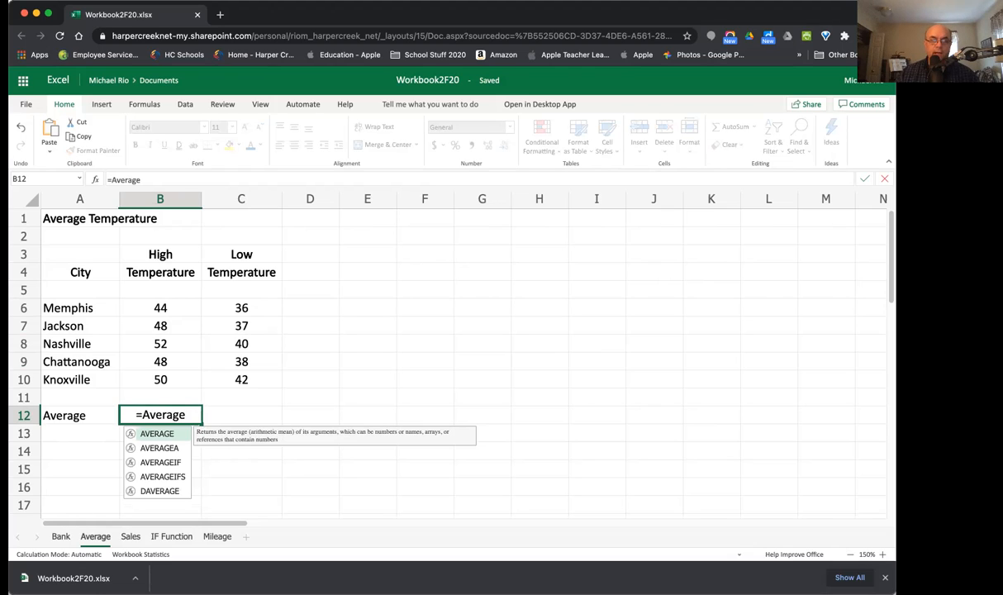
pyautogui.doubleClick(155, 434)
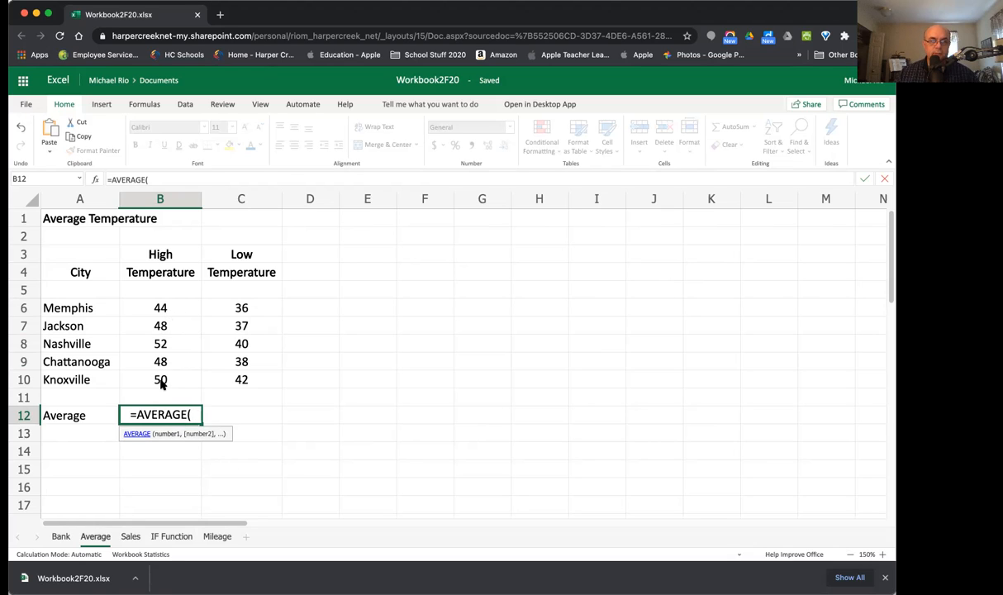
pyautogui.moveTo(171, 309); pyautogui.dragTo(173, 378)
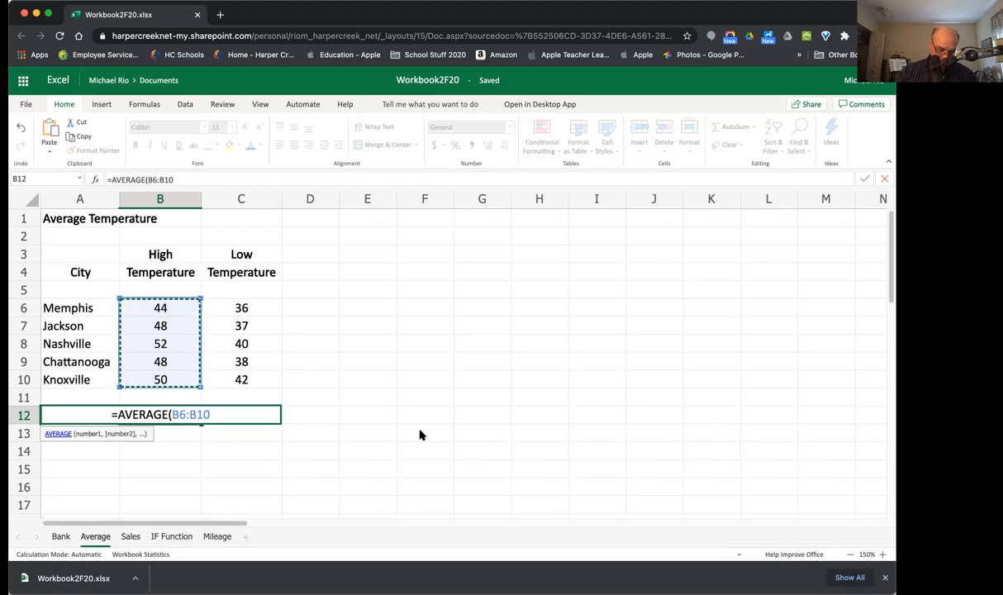
pyautogui.write(')')
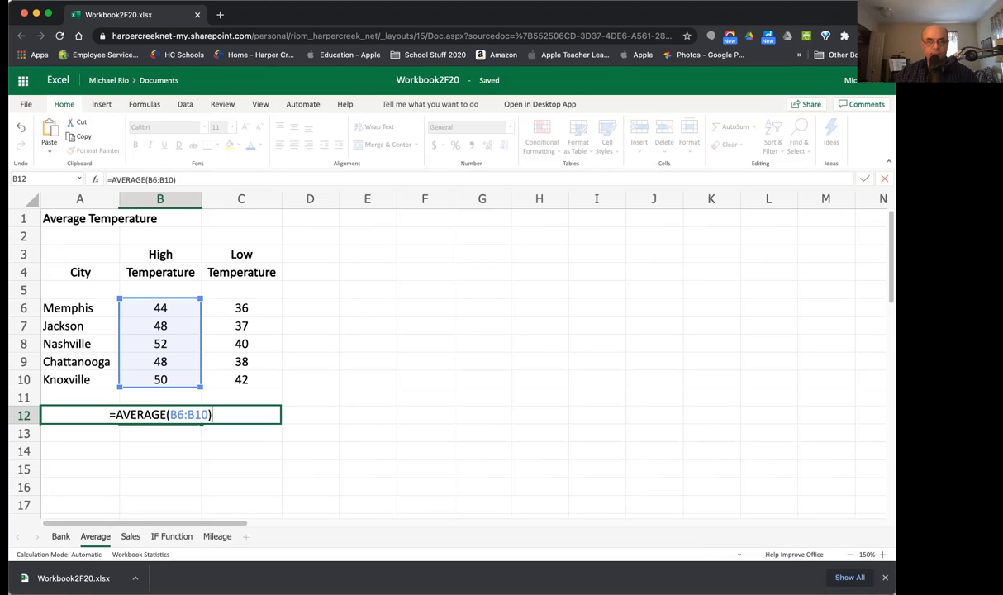
pyautogui.press('Return')
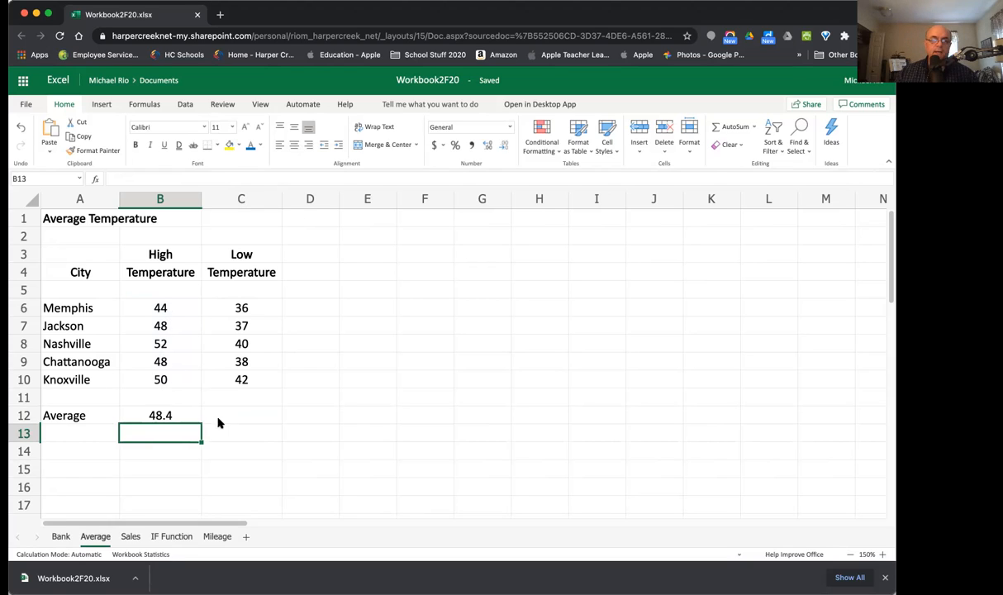
pyautogui.click(183, 415)
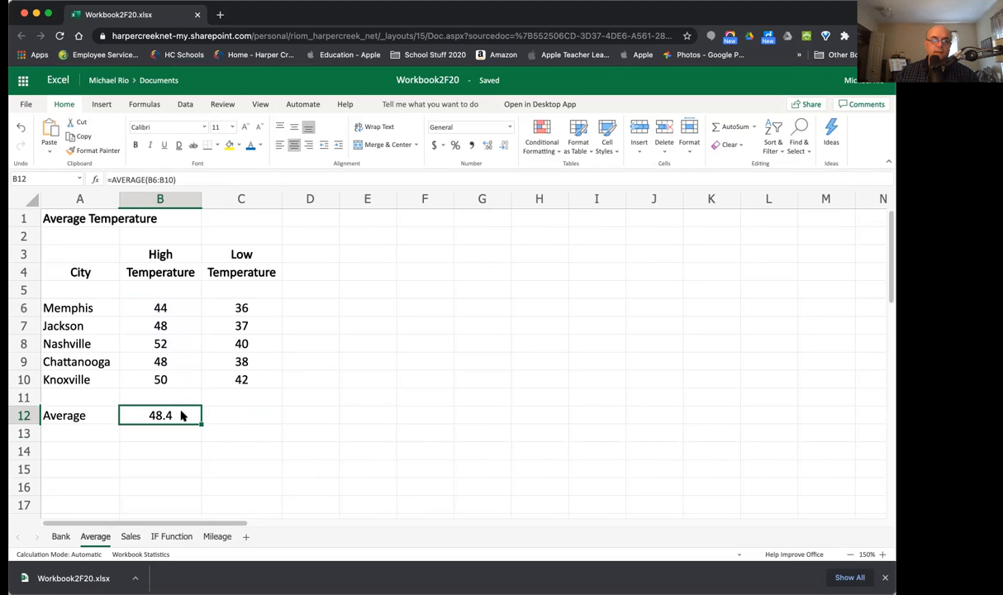
# Step: Fill the average formula from B12 across to C12 for the low temperatures and check its range in C12
pyautogui.moveTo(199, 422); pyautogui.dragTo(232, 417)
pyautogui.click(247, 449)
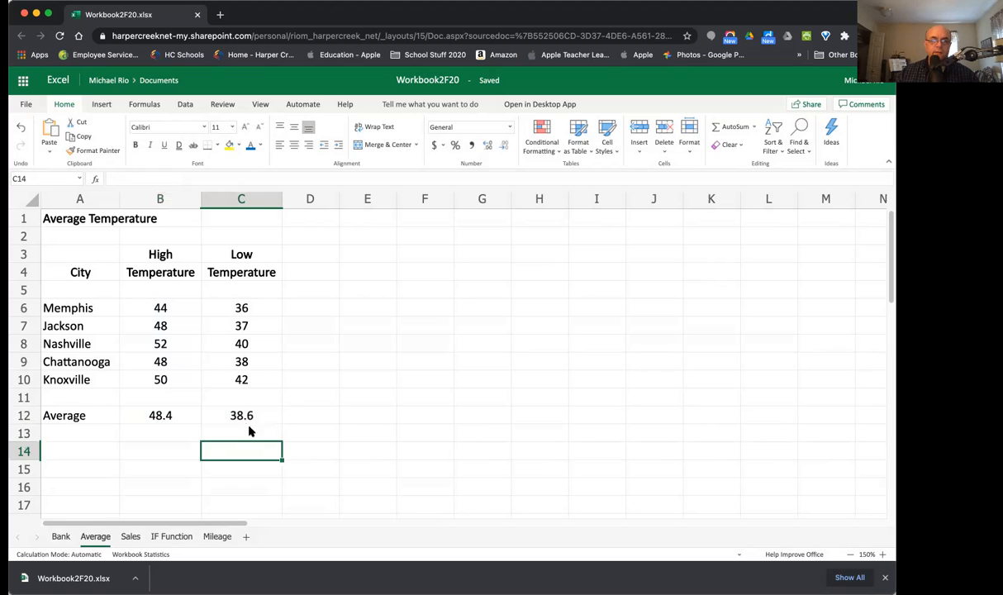
pyautogui.click(244, 417)
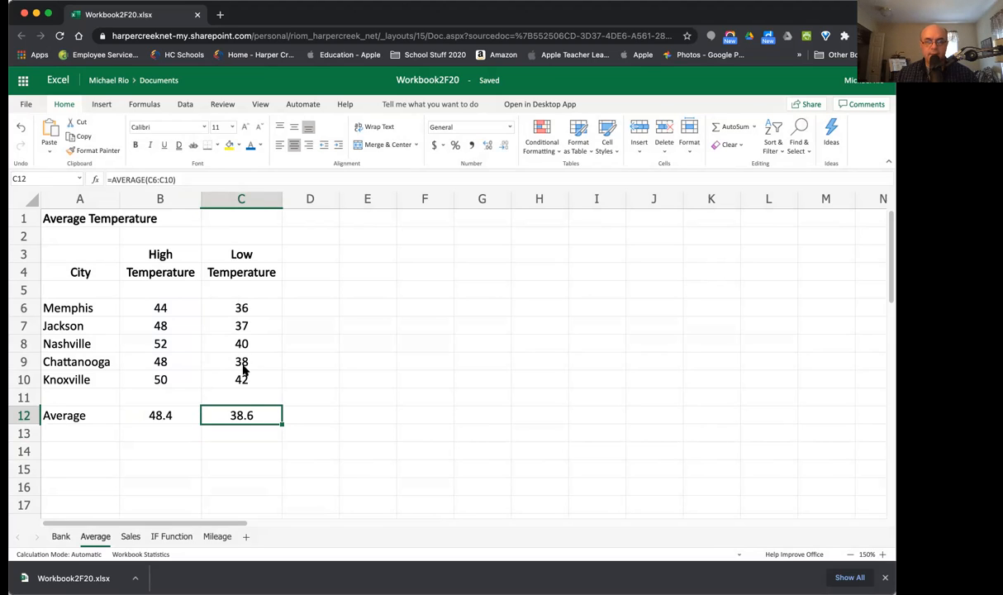
pyautogui.click(223, 434)
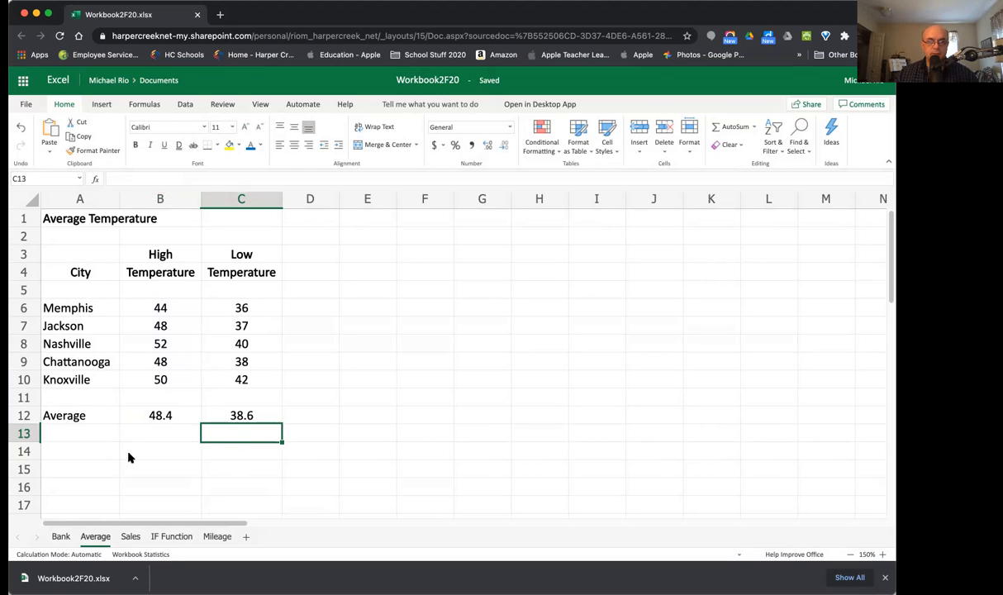
pyautogui.click(185, 468)
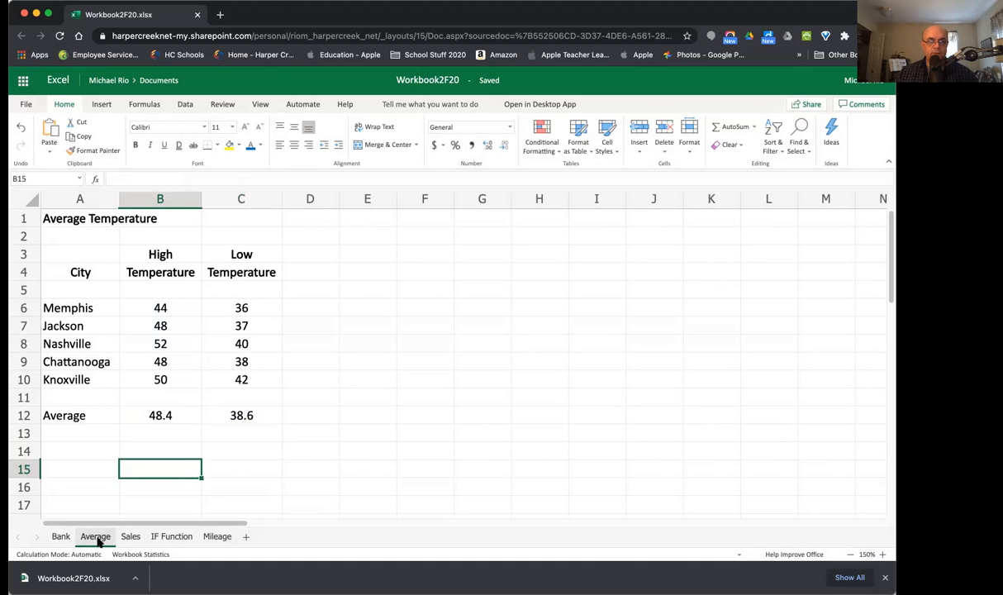
# Step: Switch to the Sales sheet and apply the Currency format to the weekly sales in B6:B13
pyautogui.click(128, 537)
pyautogui.click(883, 555)
pyautogui.click(883, 555)
pyautogui.click(882, 555)
pyautogui.click(883, 554)
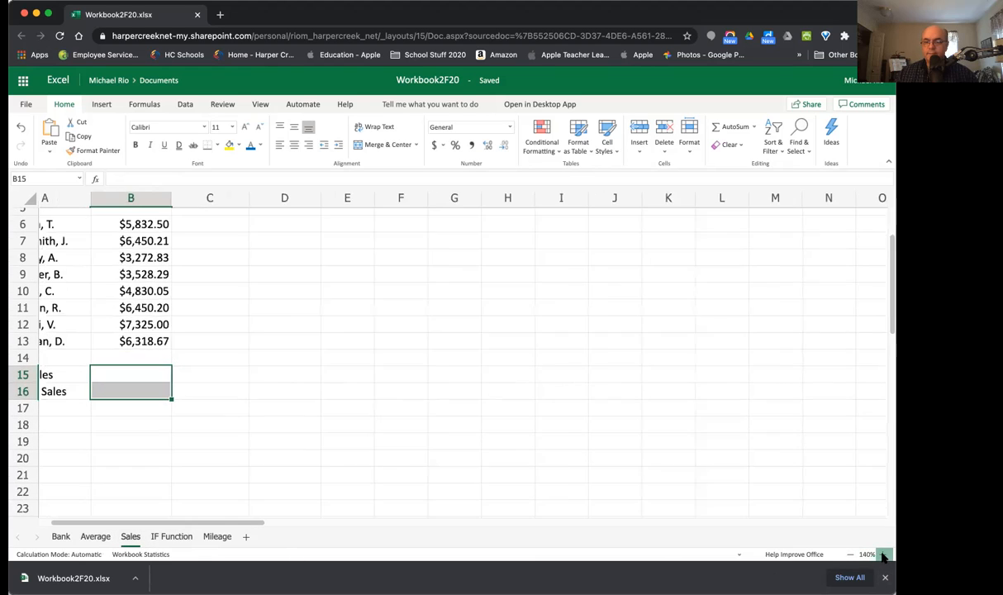
pyautogui.click(883, 555)
pyautogui.scroll(5, 249, 473)
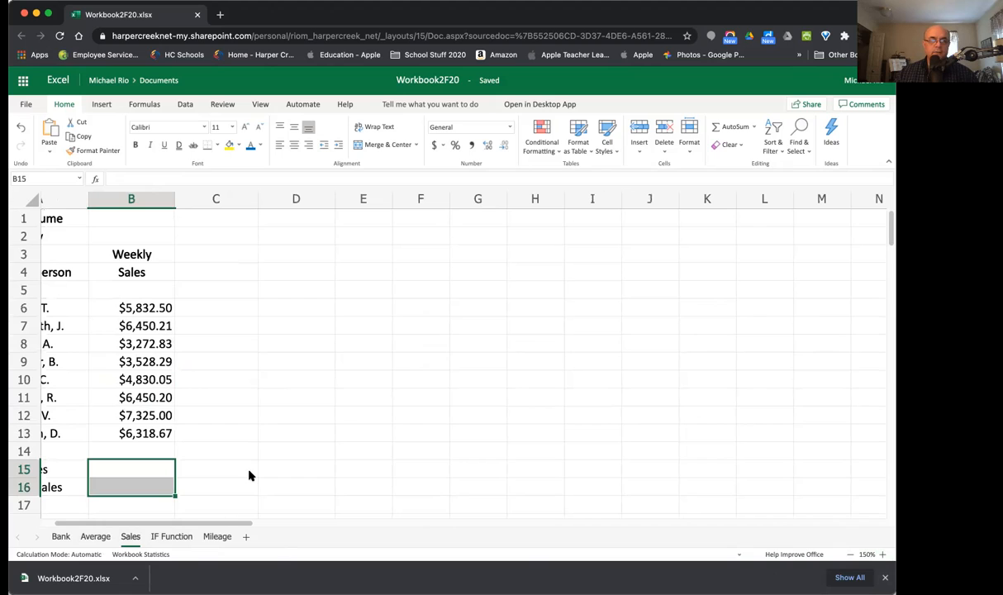
pyautogui.moveTo(226, 524); pyautogui.dragTo(85, 525)
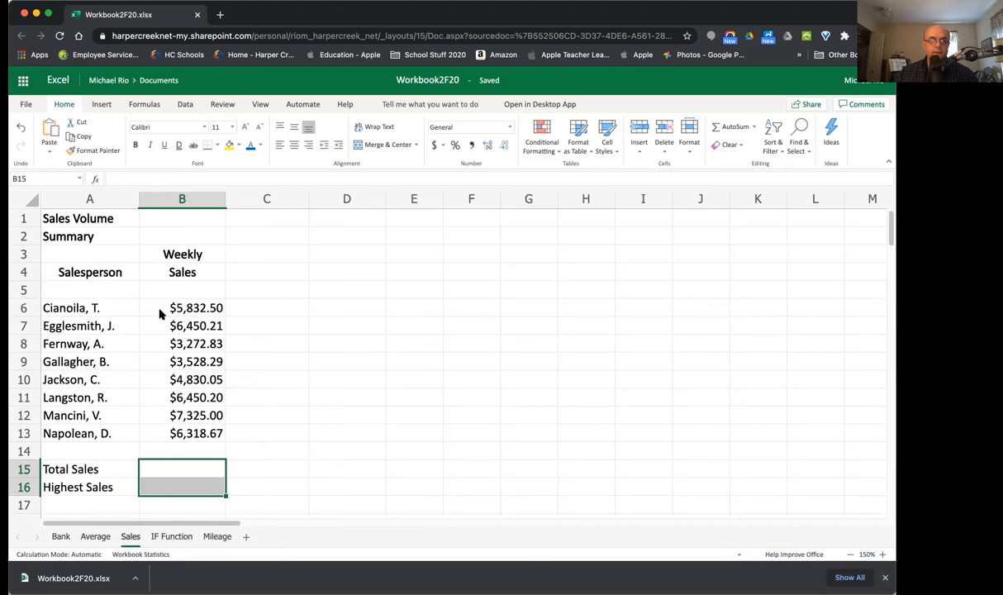
pyautogui.moveTo(177, 309); pyautogui.dragTo(211, 433)
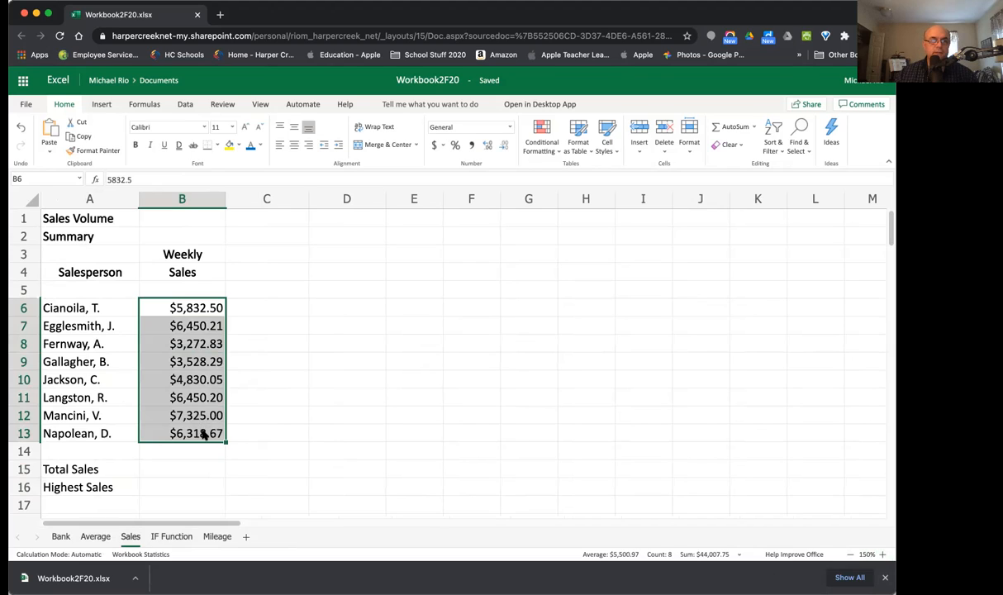
pyautogui.click(509, 129)
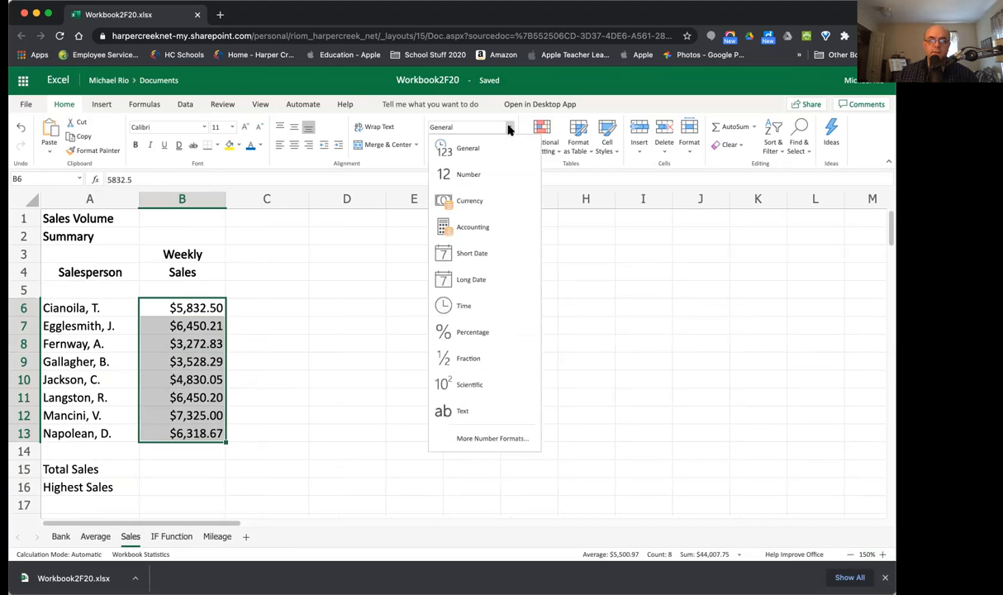
pyautogui.click(499, 198)
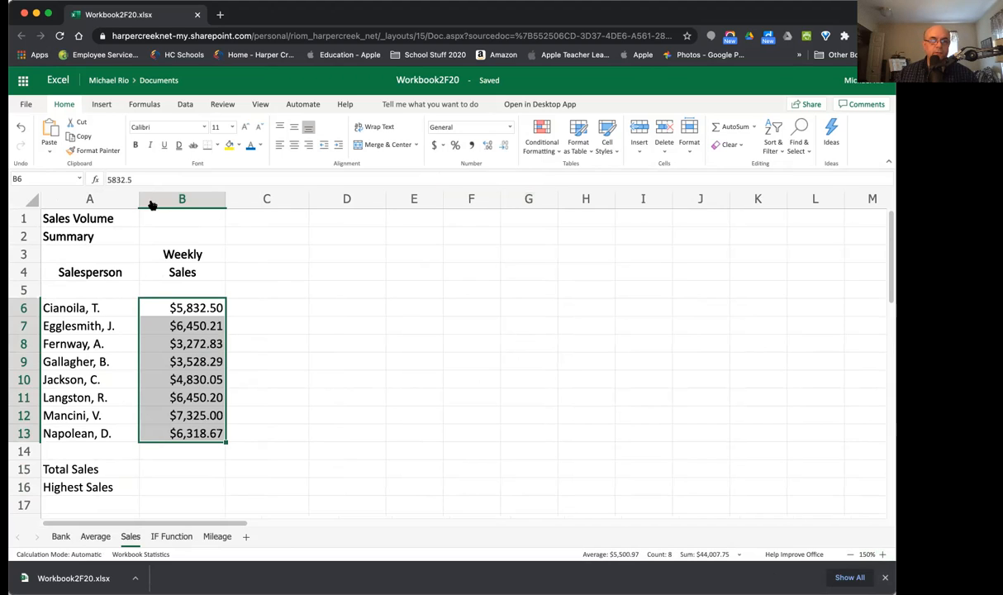
# Step: Widen the Salesperson column A slightly and narrow the Weekly Sales column B a little on the Sales sheet
pyautogui.moveTo(139, 199); pyautogui.dragTo(143, 200)
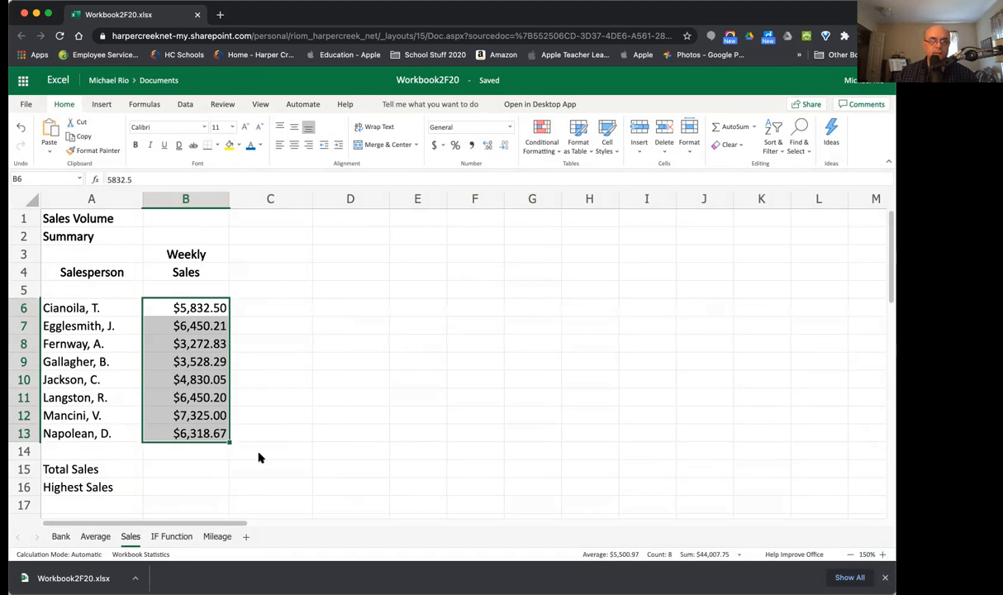
pyautogui.moveTo(229, 199); pyautogui.dragTo(227, 199)
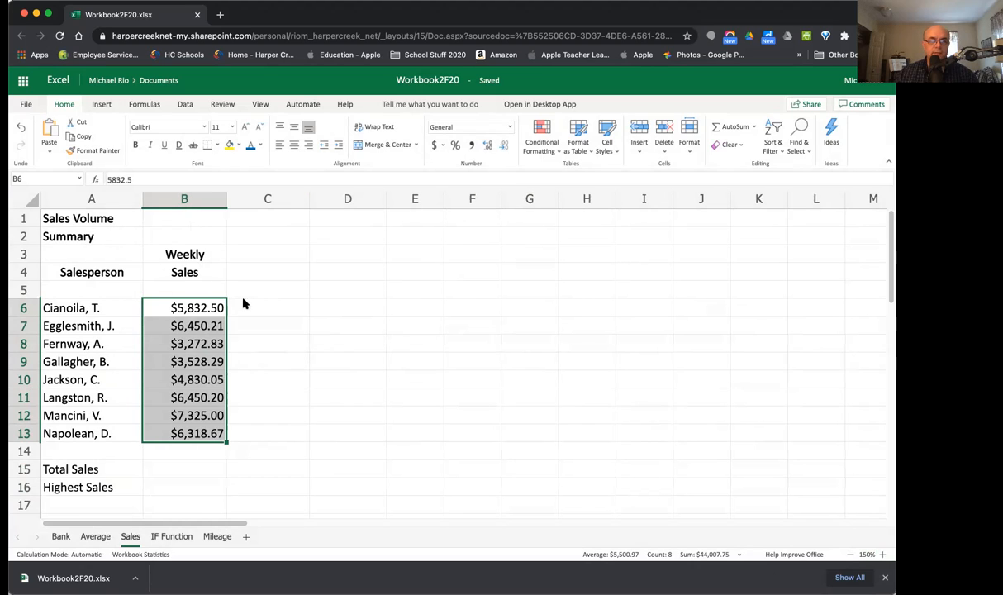
pyautogui.click(409, 381)
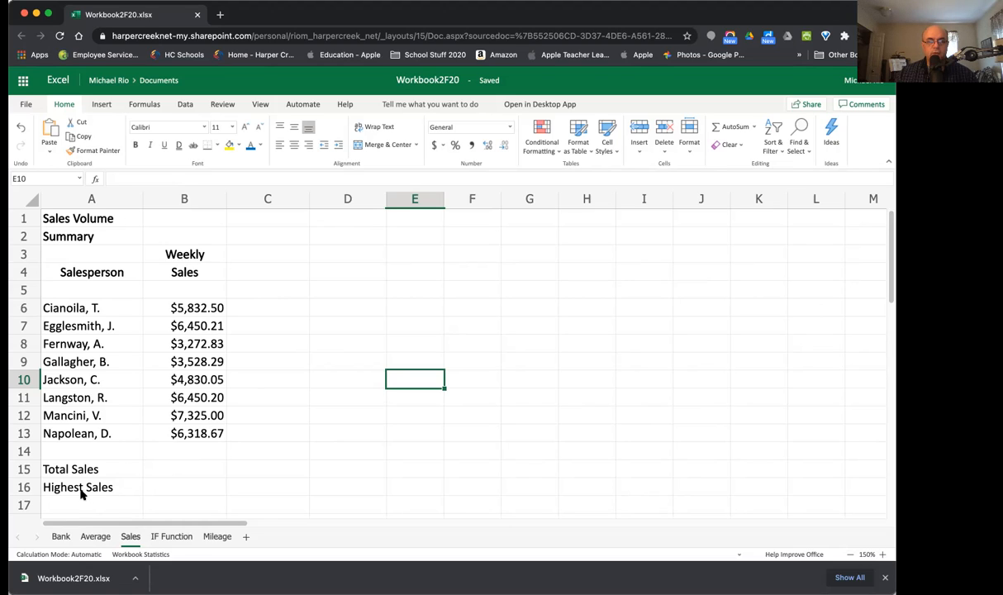
# Step: Enter =SUM(B6:B13) in B15 to total the weekly sales of all salespeople
pyautogui.click(178, 469)
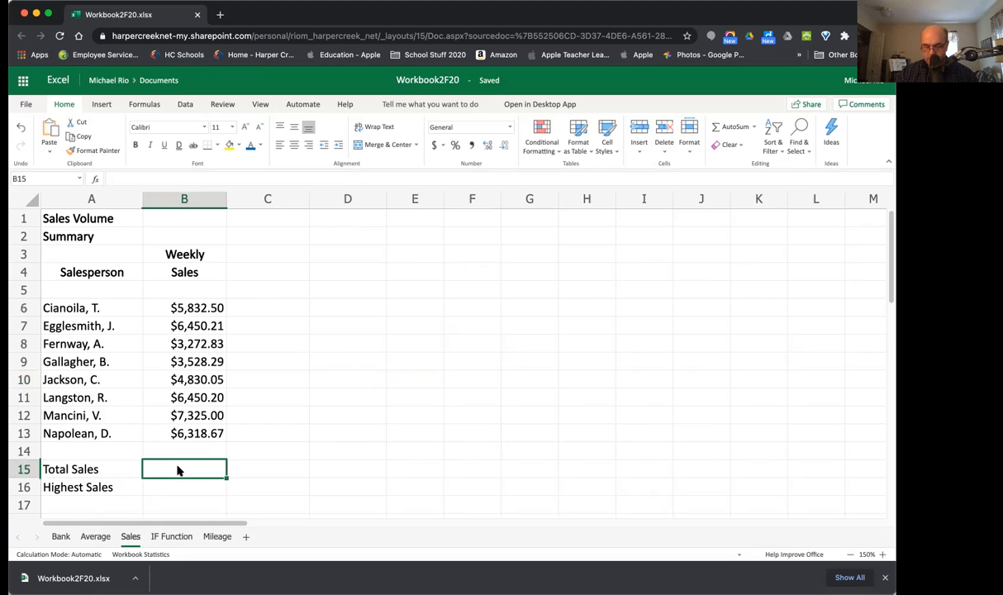
pyautogui.write('+')
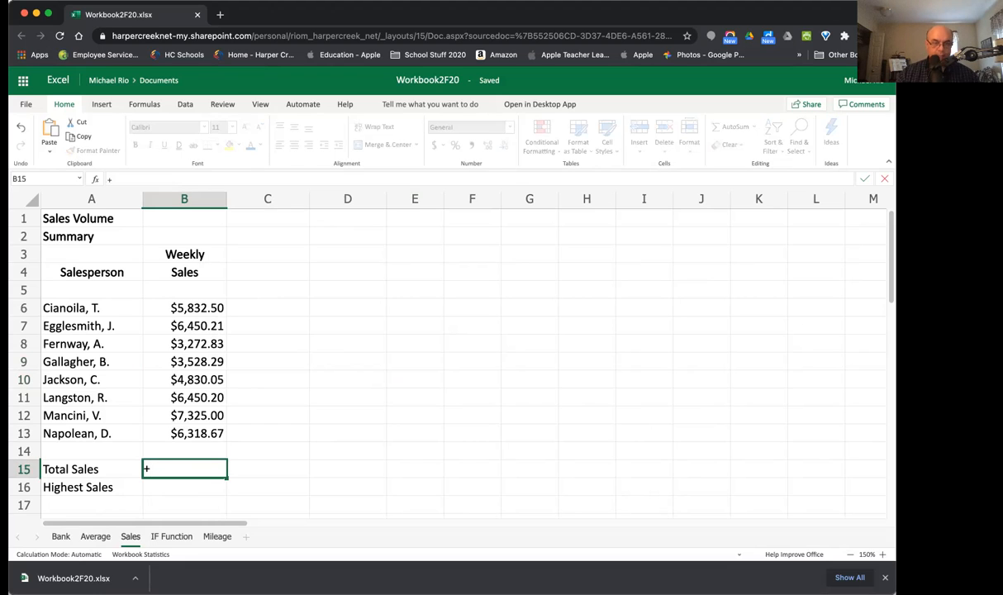
pyautogui.press('BackSpace')
pyautogui.write('=')
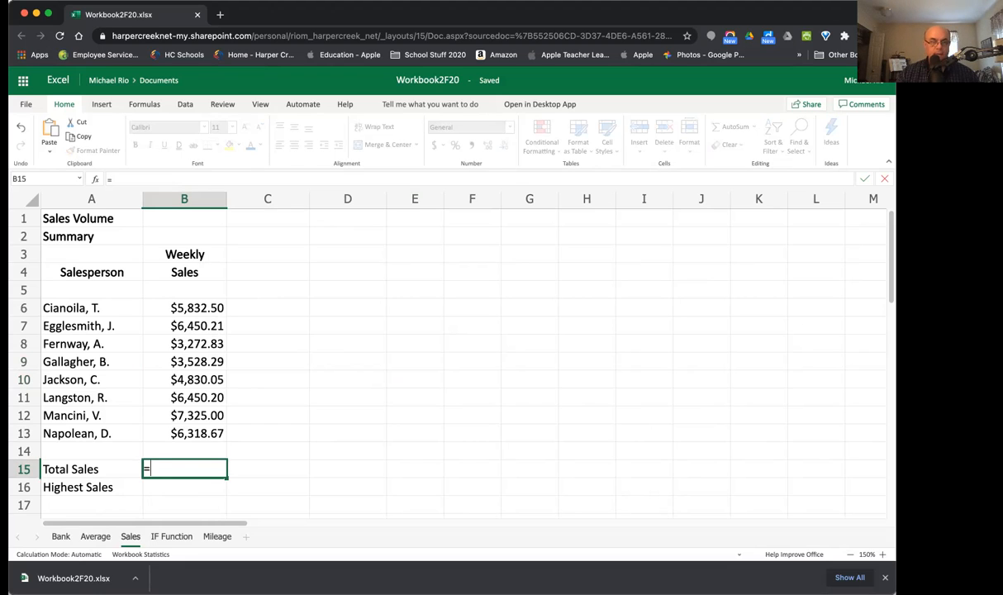
pyautogui.write('SUM')
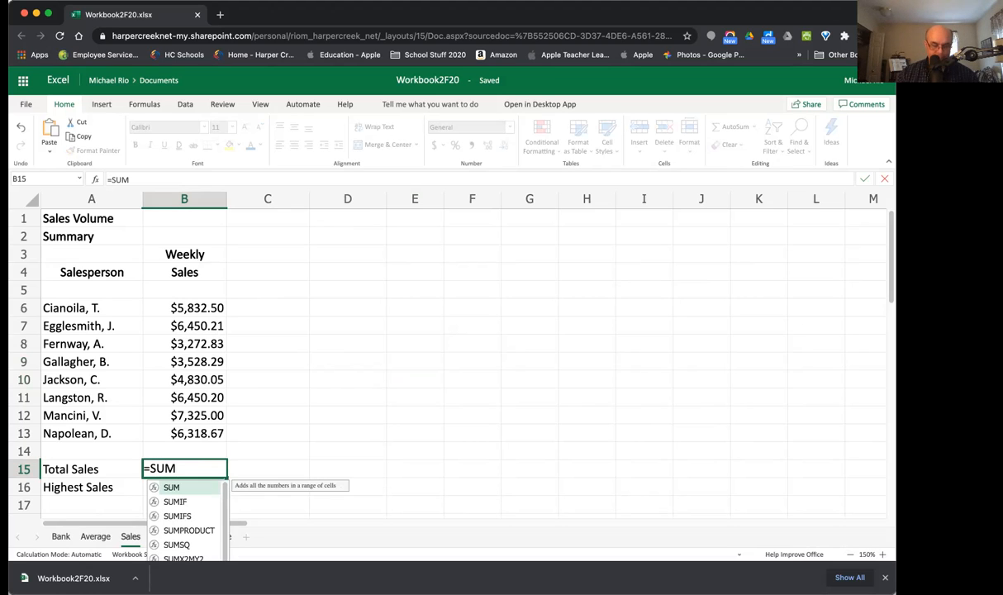
pyautogui.write('(')
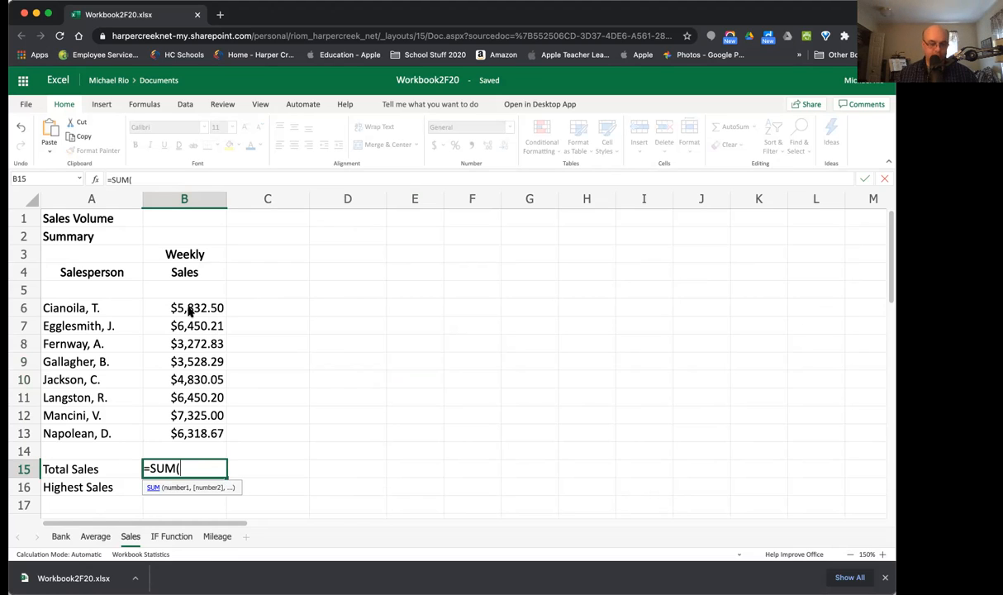
pyautogui.write('B6:')
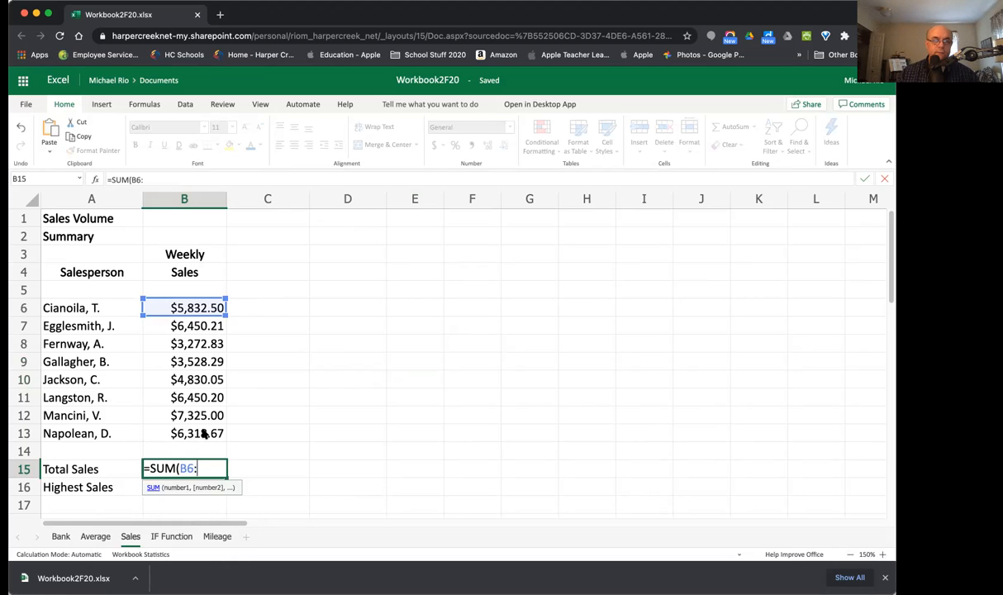
pyautogui.write('B13')
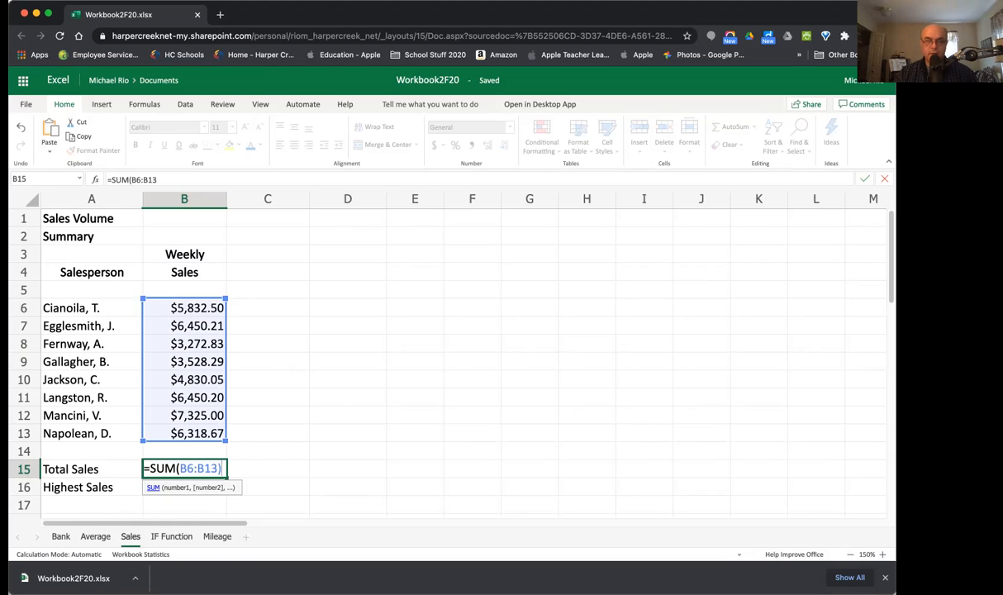
pyautogui.write(')')
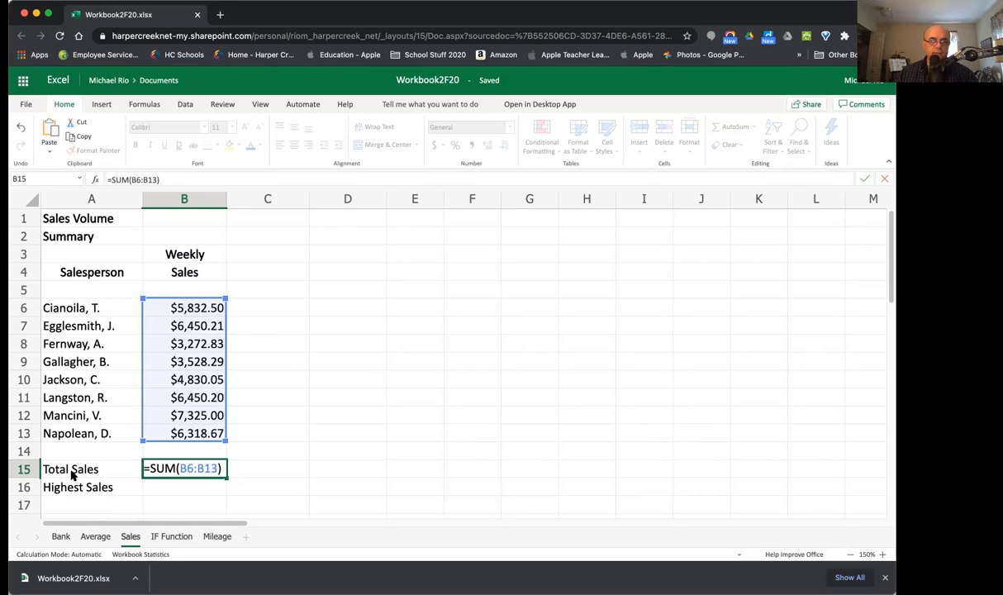
pyautogui.press('Return')
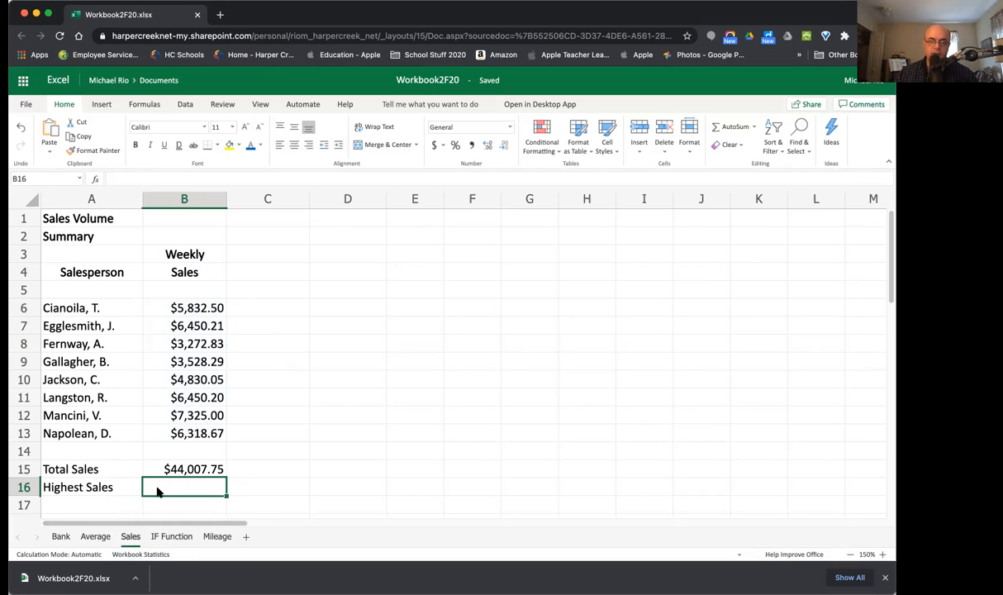
# Step: Enter =MAX(B6:B13) in B16 to find the highest weekly sales
pyautogui.write('=')
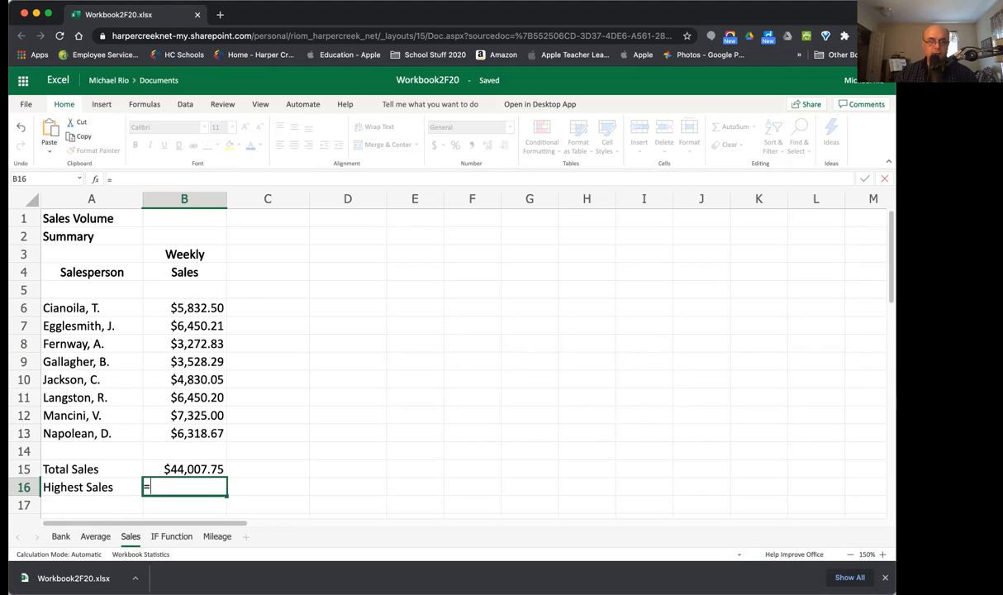
pyautogui.write('MAX')
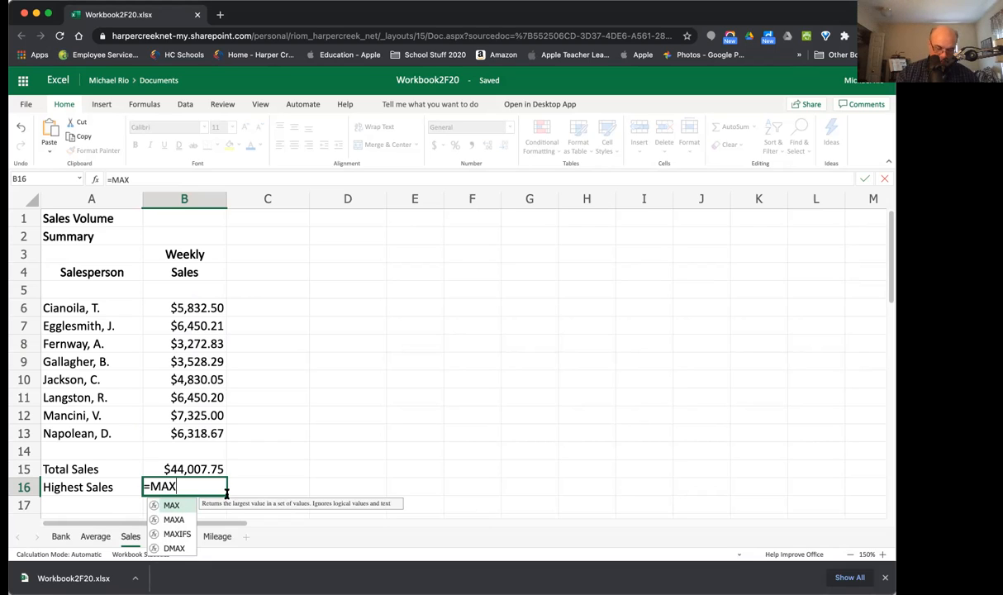
pyautogui.write('(')
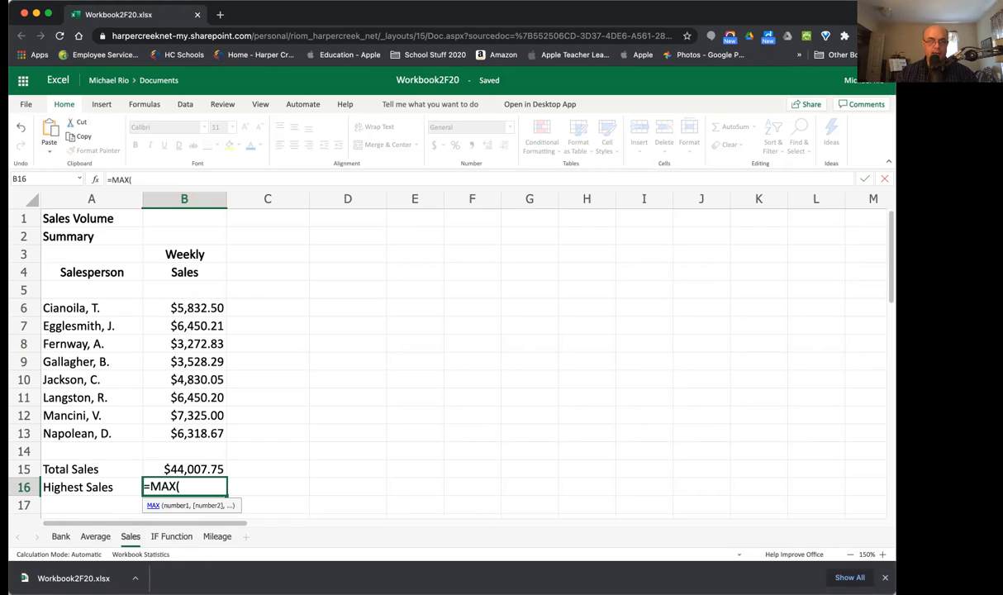
pyautogui.write('B')
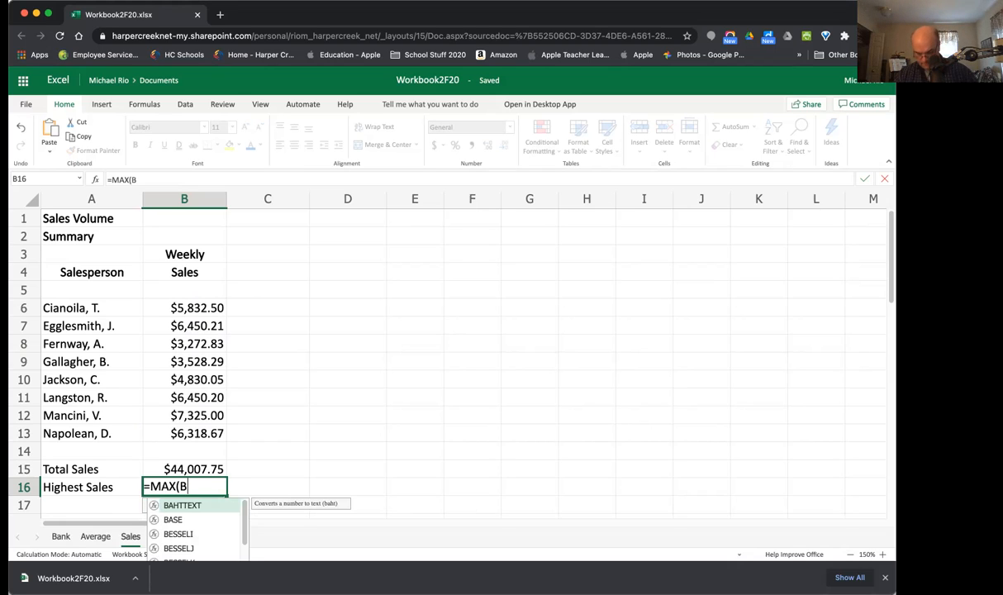
pyautogui.write('6:')
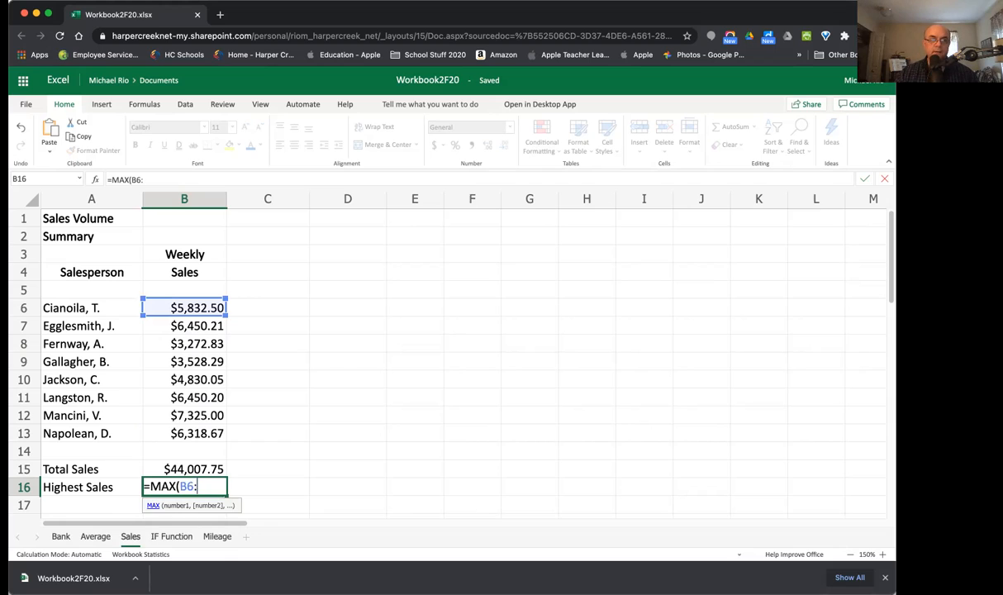
pyautogui.write('B13')
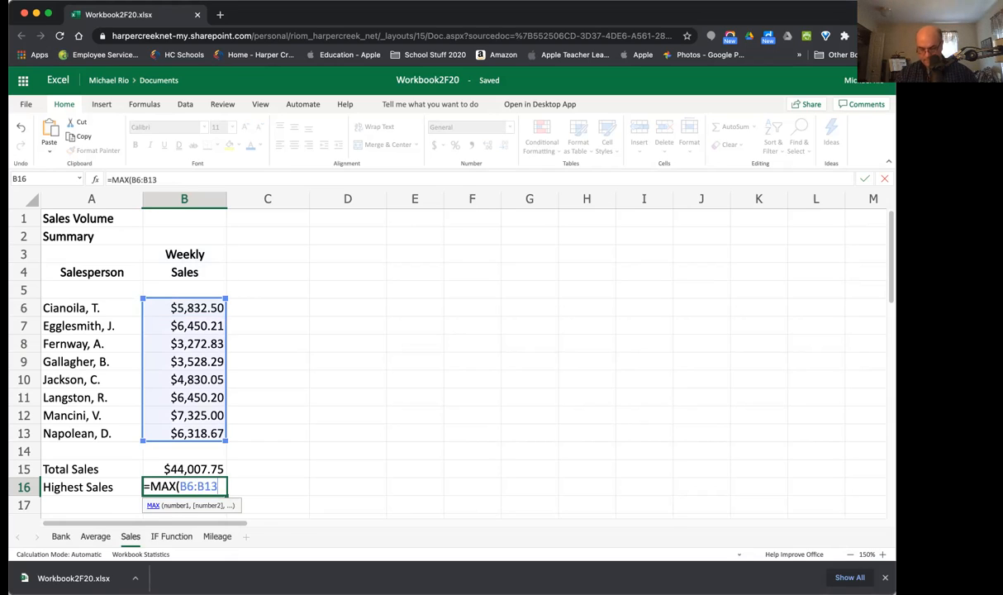
pyautogui.write(')')
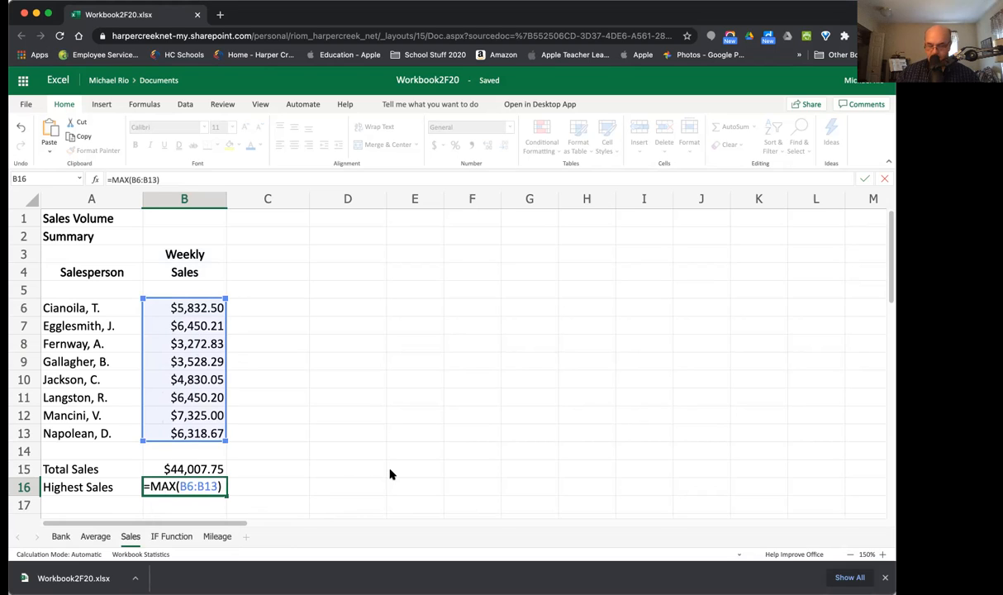
pyautogui.press('Return')
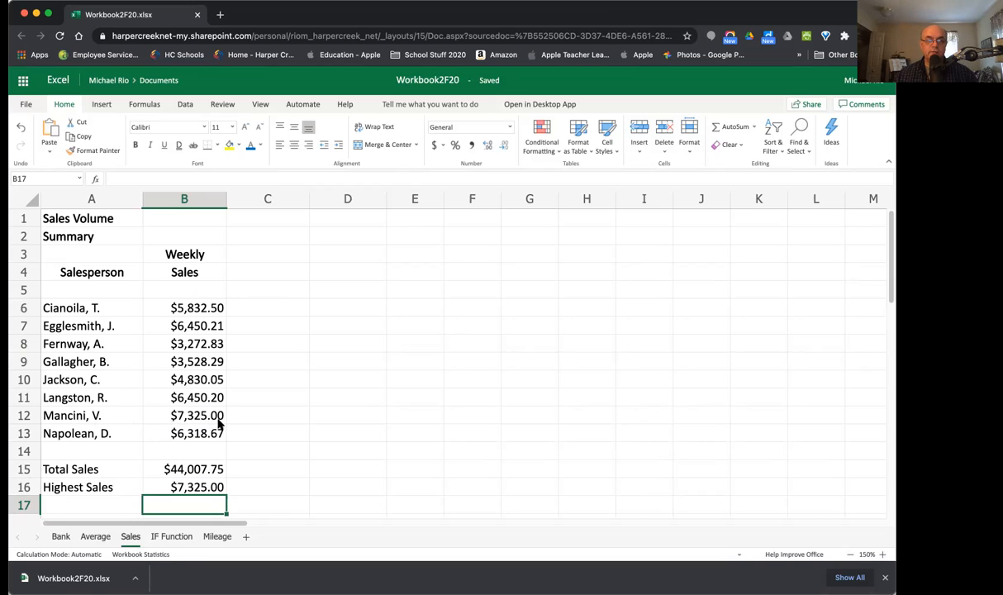
pyautogui.click(370, 466)
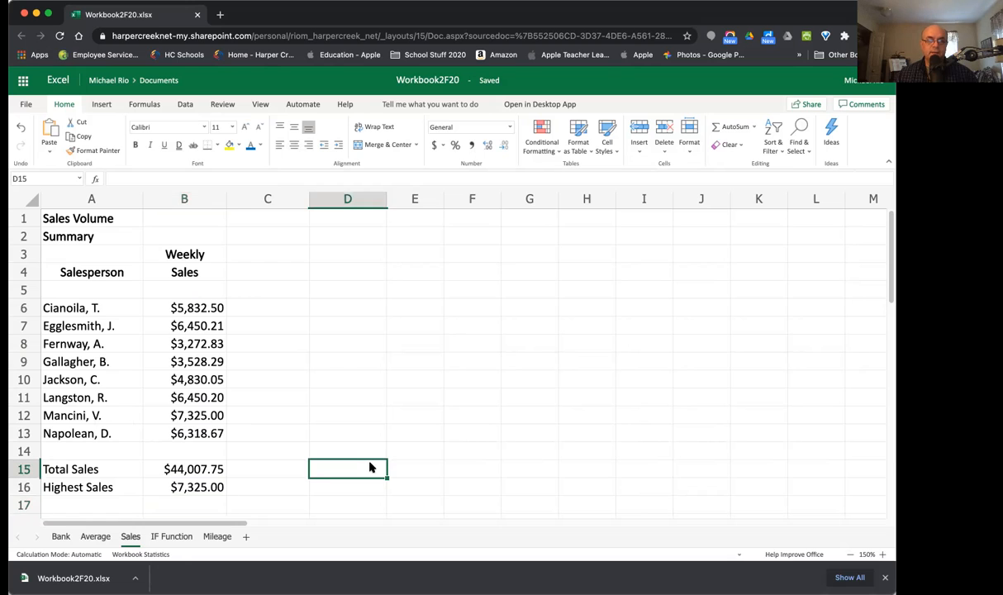
# Step: Accept the name Sales in that sheet's rename dialog and move the Mileage sheet ahead of IF Function
pyautogui.doubleClick(130, 537)
pyautogui.click(478, 342)
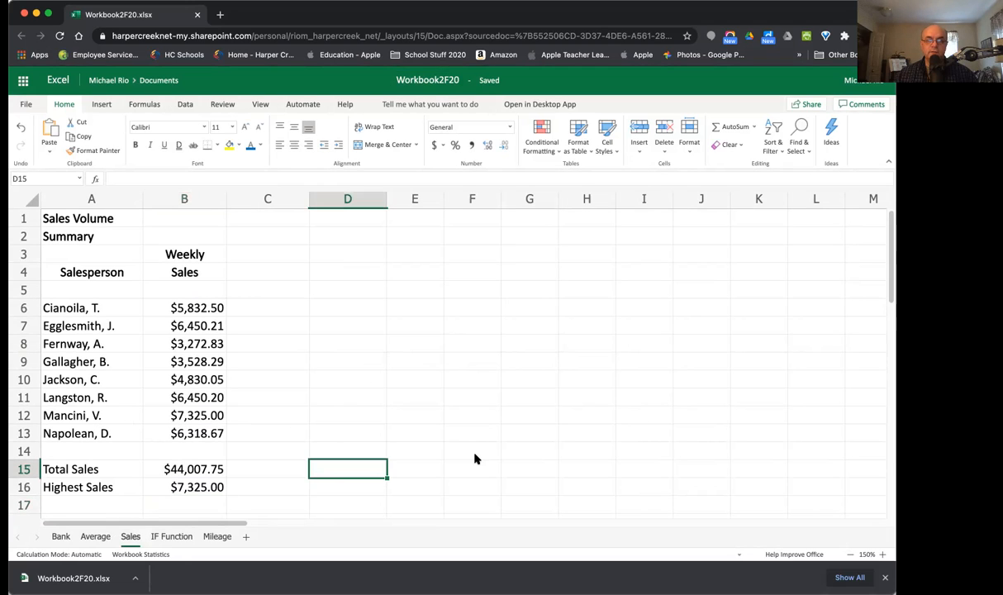
pyautogui.moveTo(217, 543); pyautogui.dragTo(163, 542)
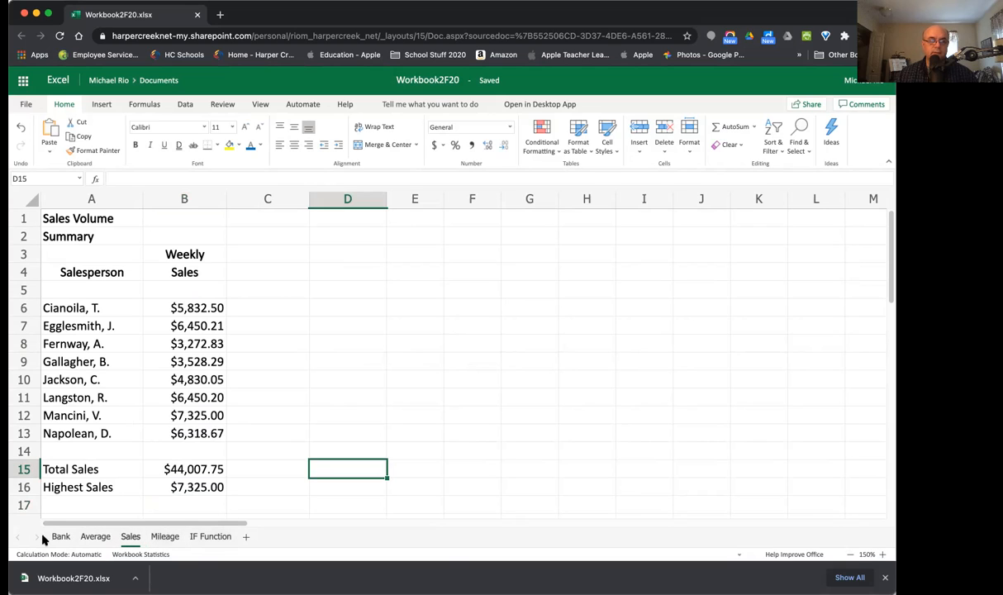
# Step: Switch to the Mileage sheet and enlarge its view to 150%, with the table in sight from column A
pyautogui.click(166, 536)
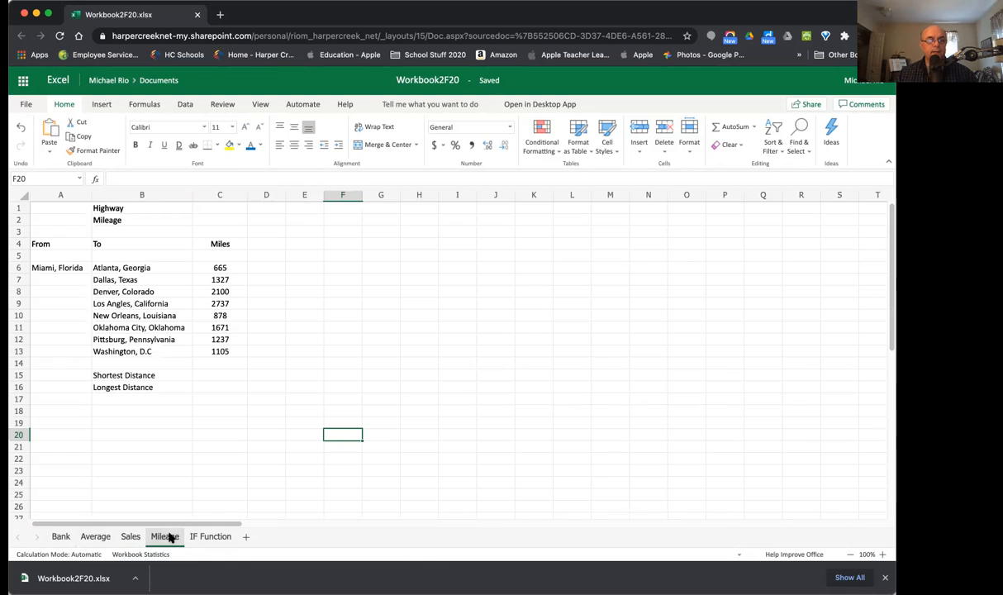
pyautogui.click(883, 554)
pyautogui.click(883, 554)
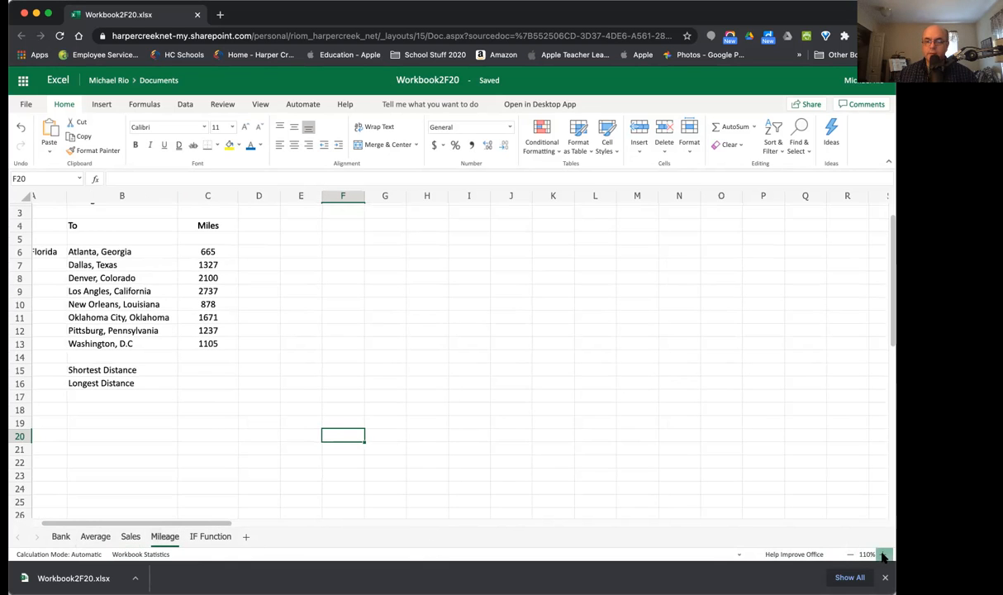
pyautogui.click(883, 554)
pyautogui.click(882, 555)
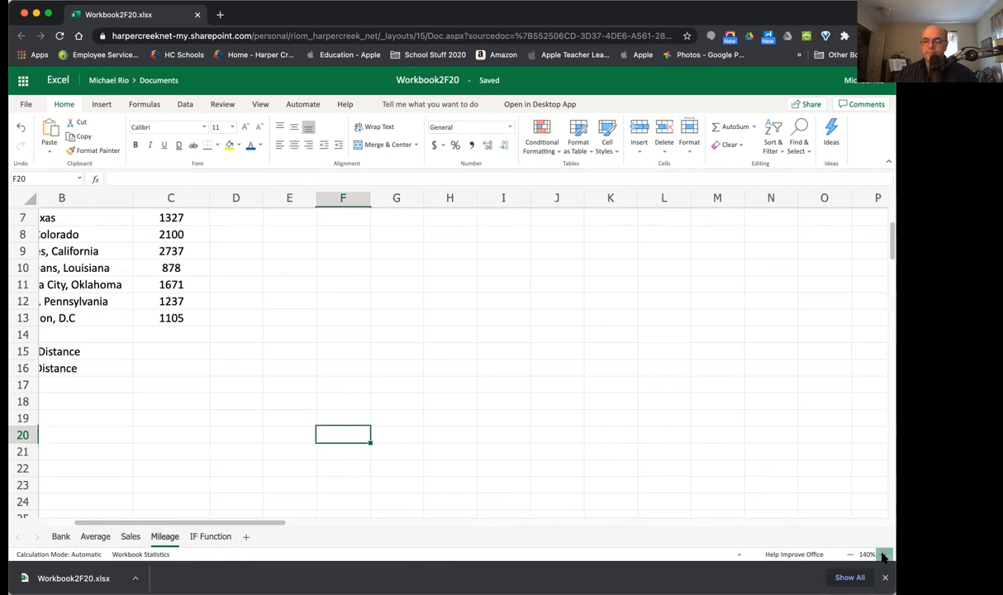
pyautogui.click(883, 555)
pyautogui.scroll(3, 421, 476)
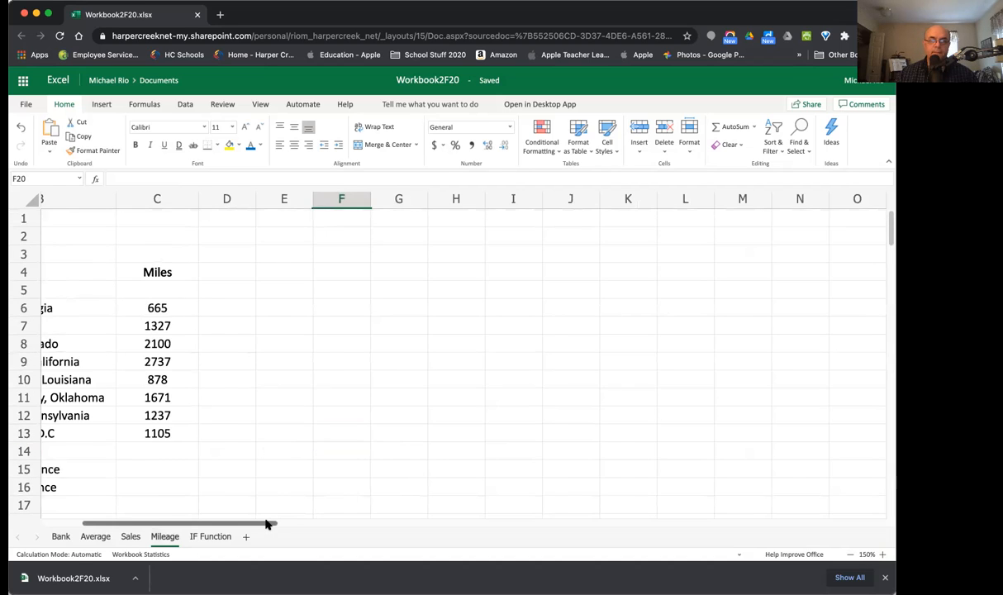
pyautogui.moveTo(267, 524); pyautogui.dragTo(123, 521)
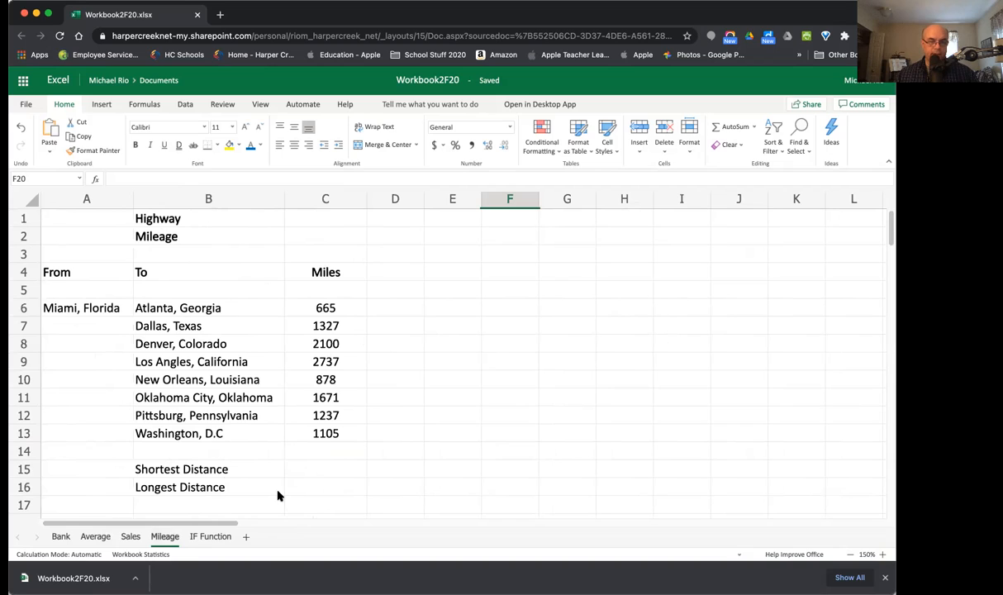
# Step: Try to enter a MIN formula in C15 over the miles in C6:C13 for the shortest distance
pyautogui.click(308, 473)
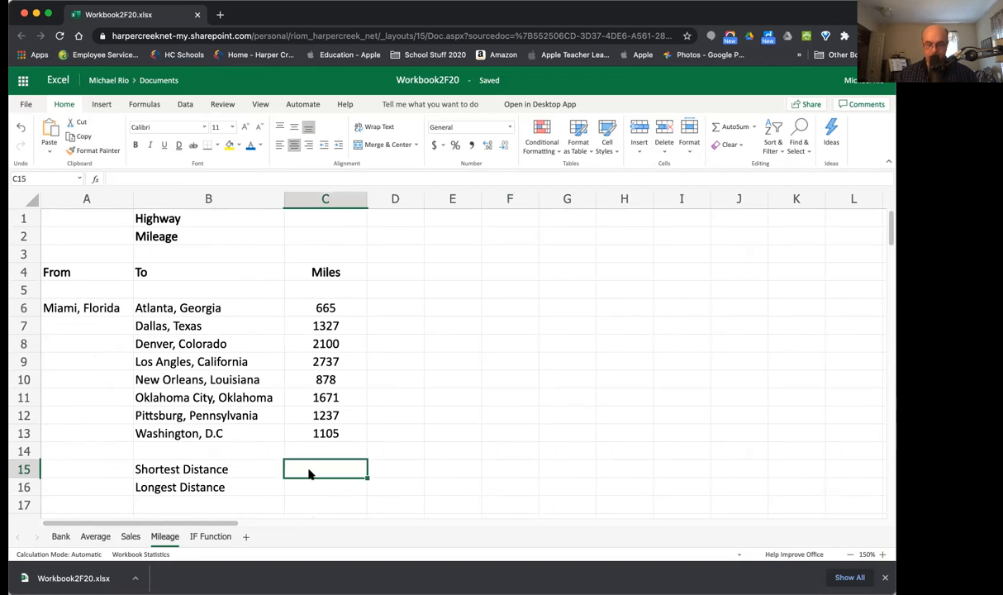
pyautogui.write('=')
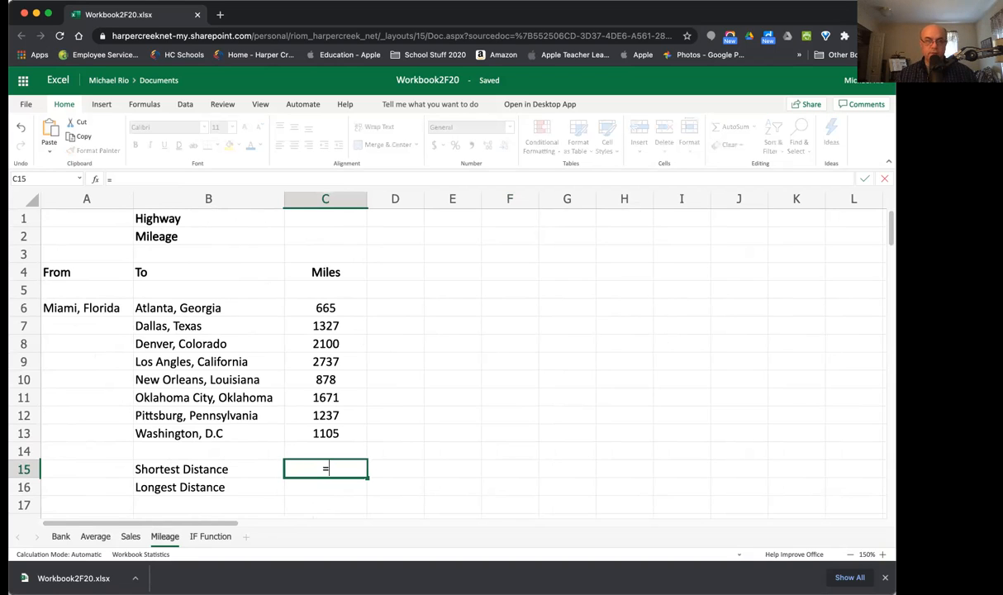
pyautogui.write('MIN')
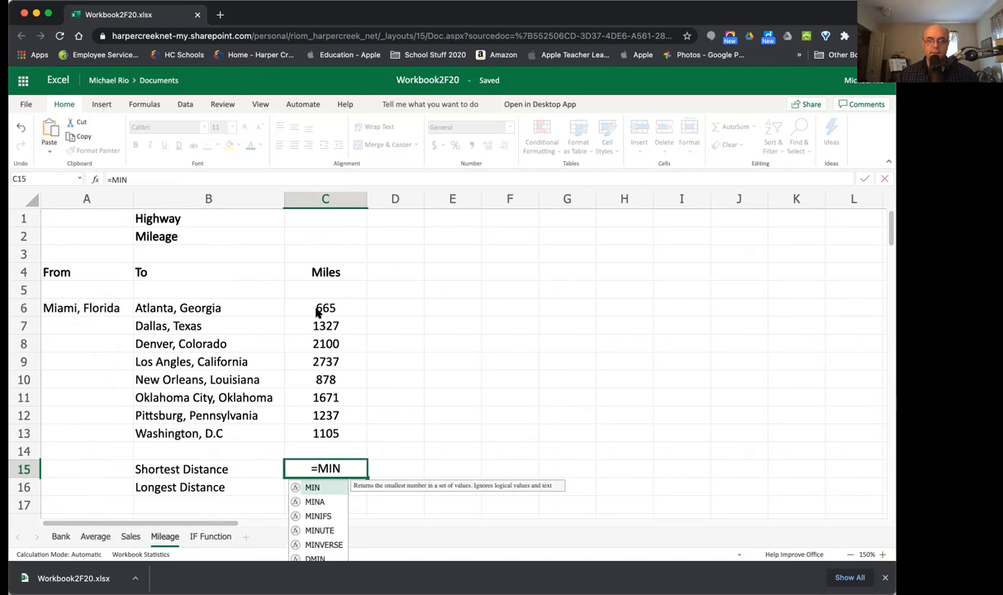
pyautogui.moveTo(323, 308); pyautogui.dragTo(333, 436)
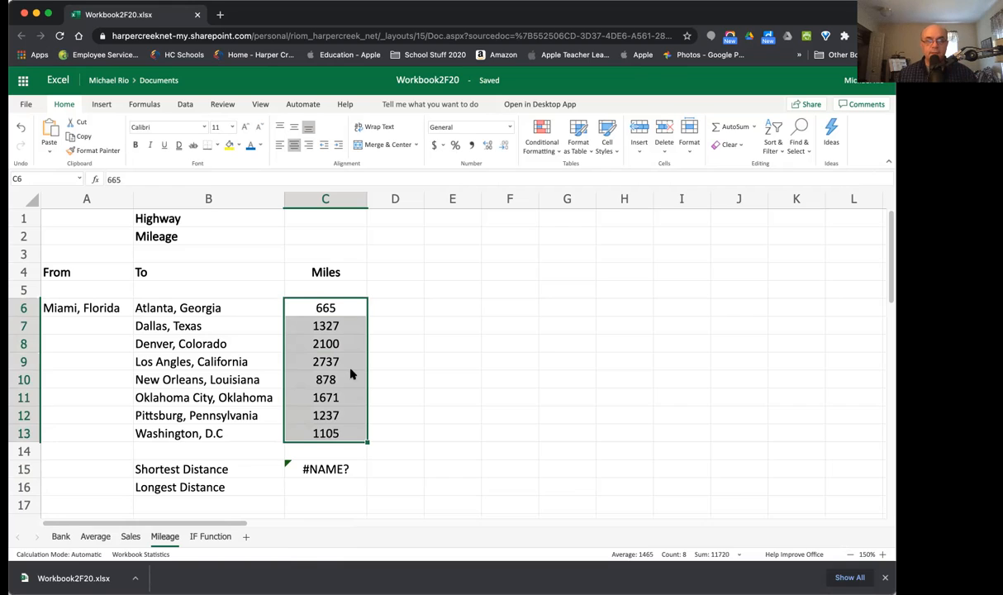
pyautogui.click(327, 471)
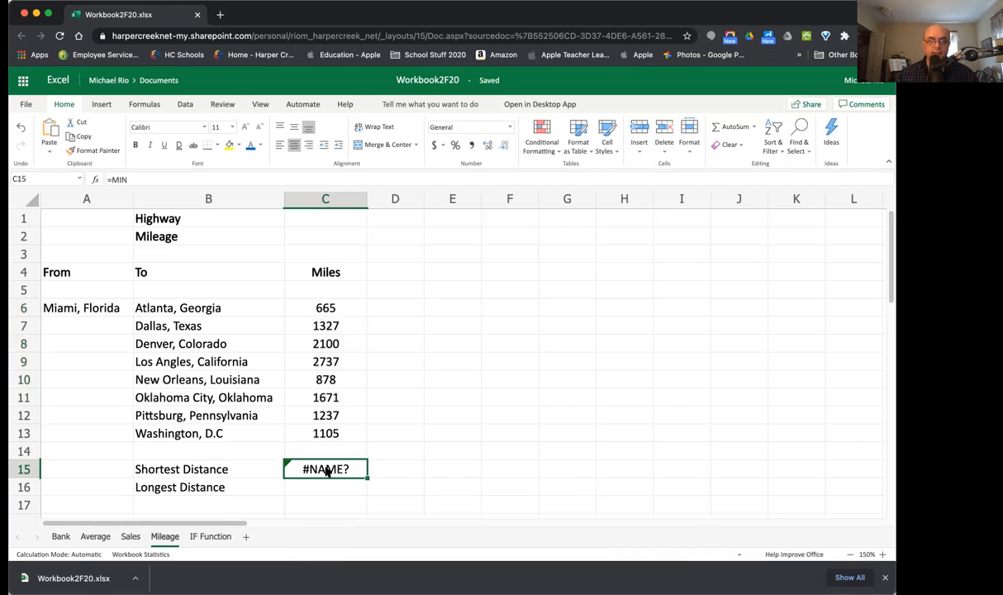
pyautogui.doubleClick(354, 471)
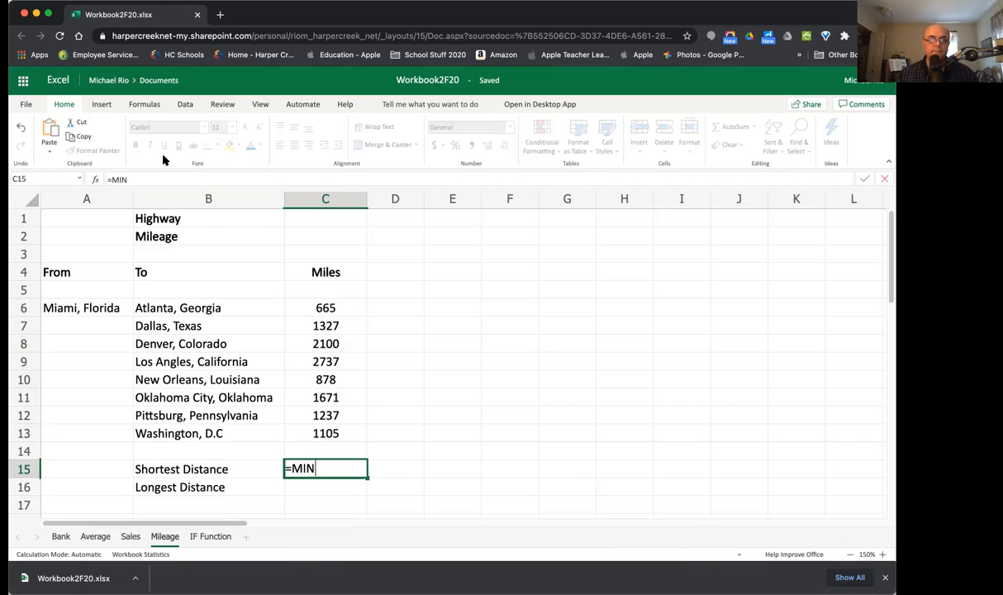
pyautogui.click(134, 179)
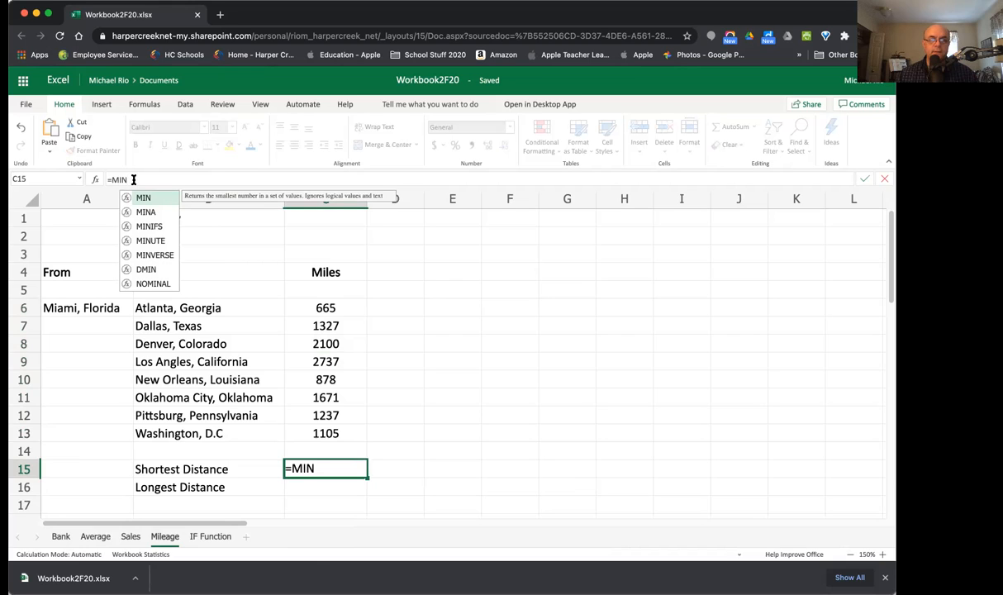
pyautogui.moveTo(324, 311); pyautogui.dragTo(327, 433)
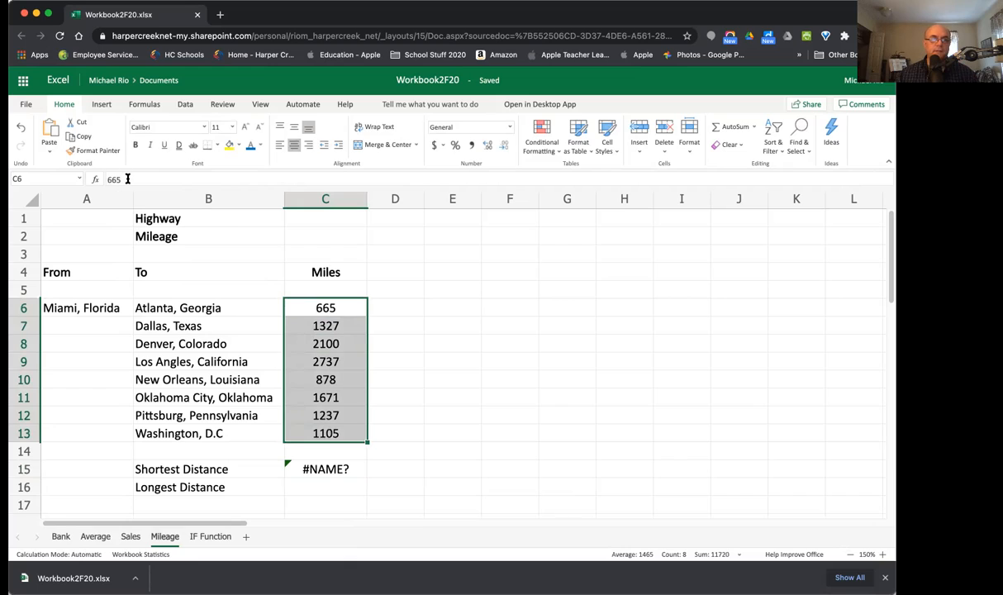
# Step: Delete the Atlanta mileage in C6 and clear the incomplete MIN formula from C15
pyautogui.click(128, 179)
pyautogui.press('BackSpace')
pyautogui.press('BackSpace')
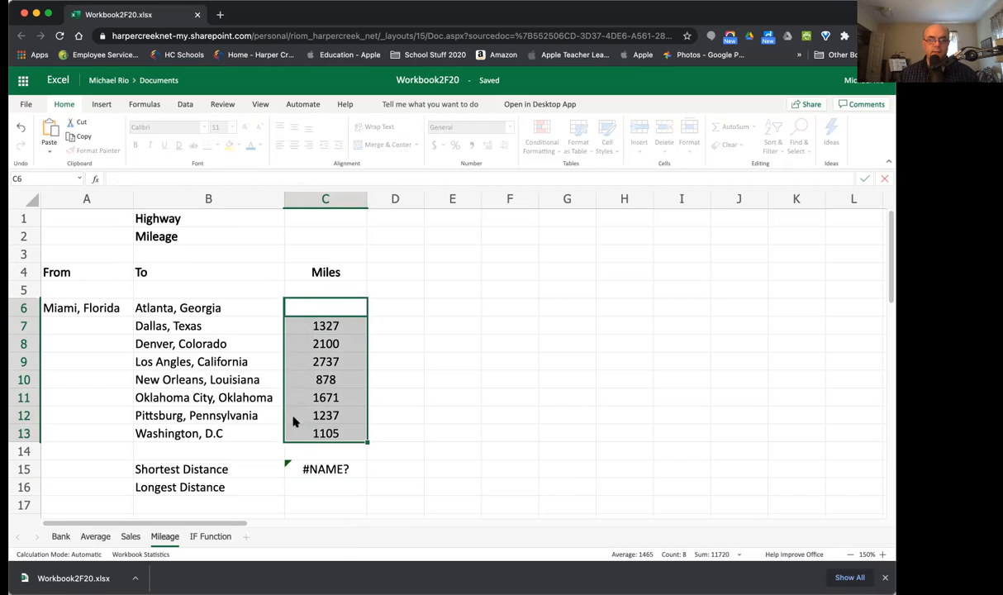
pyautogui.rightClick(321, 468)
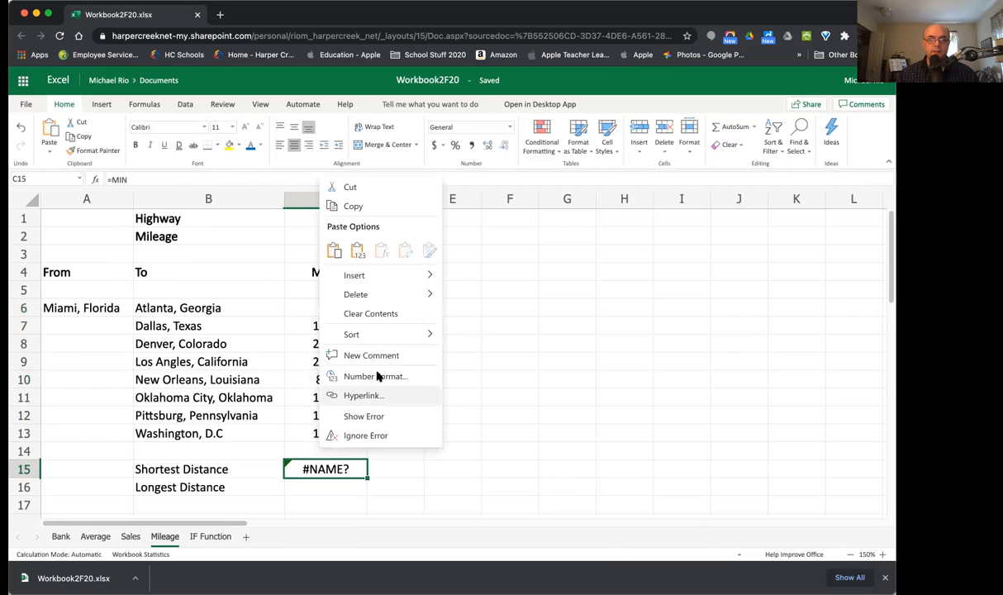
pyautogui.click(386, 315)
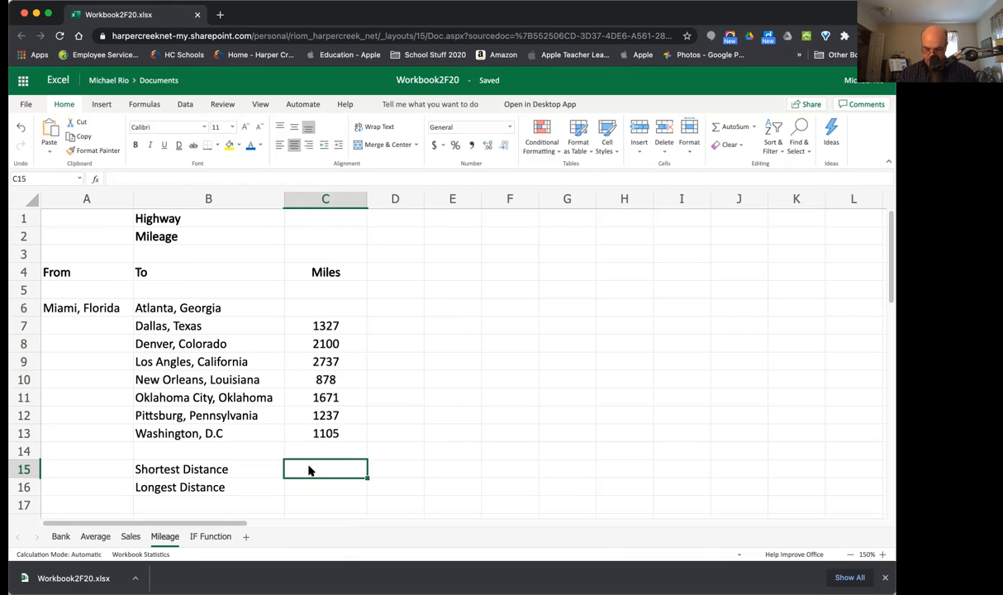
pyautogui.write('=MIM')
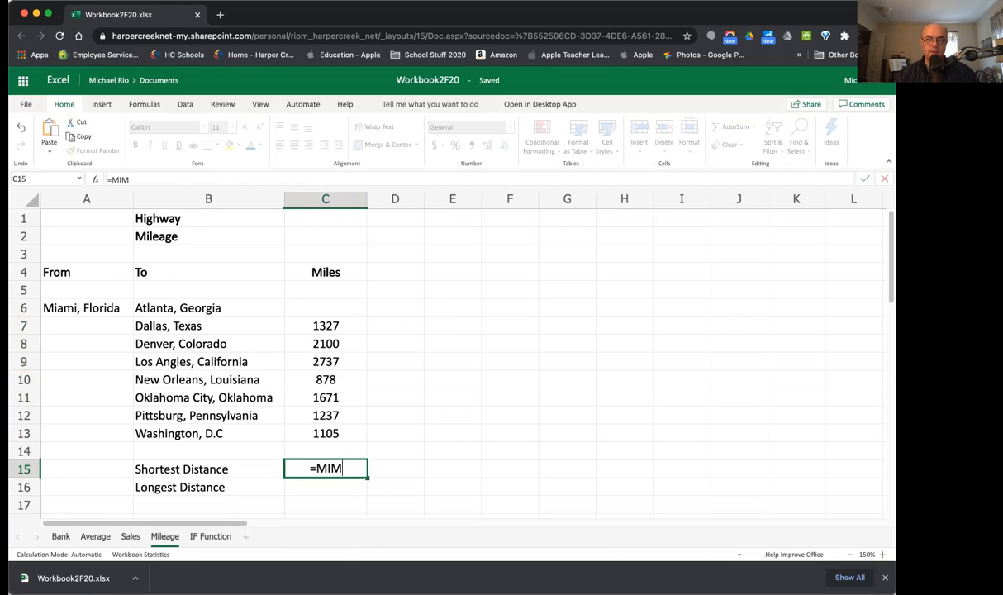
pyautogui.press('Escape')
pyautogui.write('N')
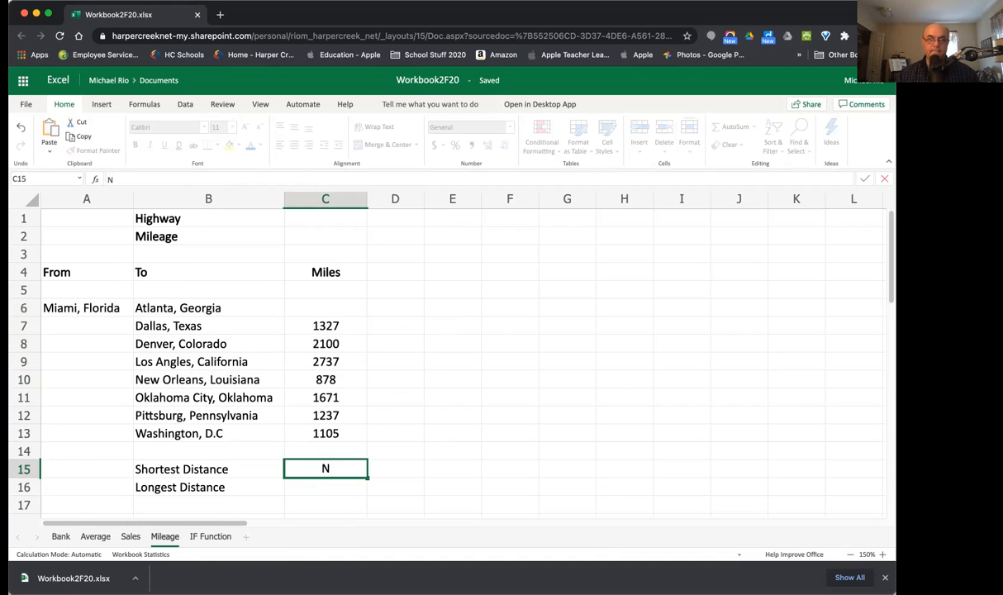
pyautogui.press('BackSpace')
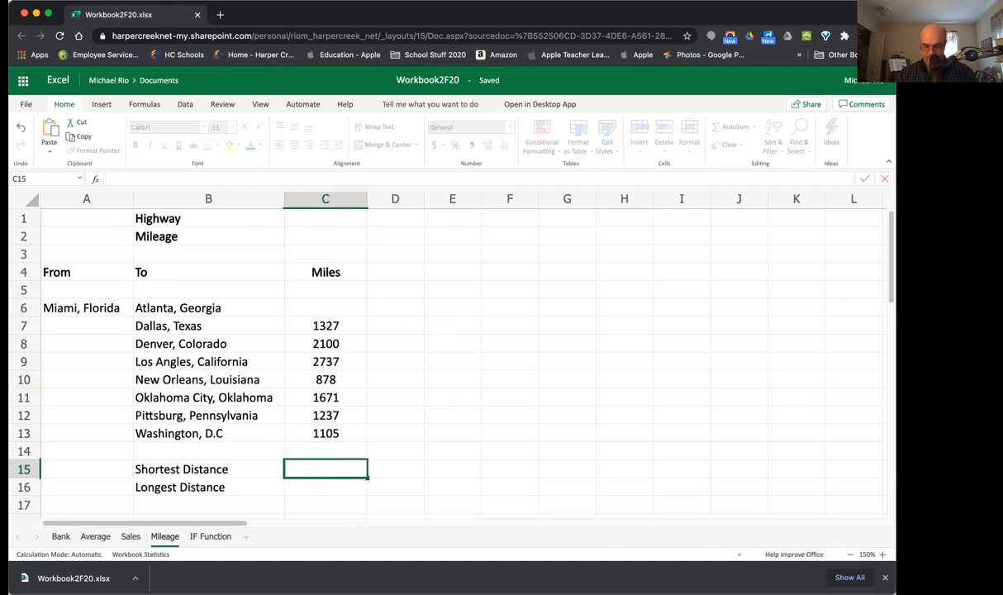
# Step: Enter =MIN(C7:C13) in C15 to find the shortest distance
pyautogui.write('=MIN')
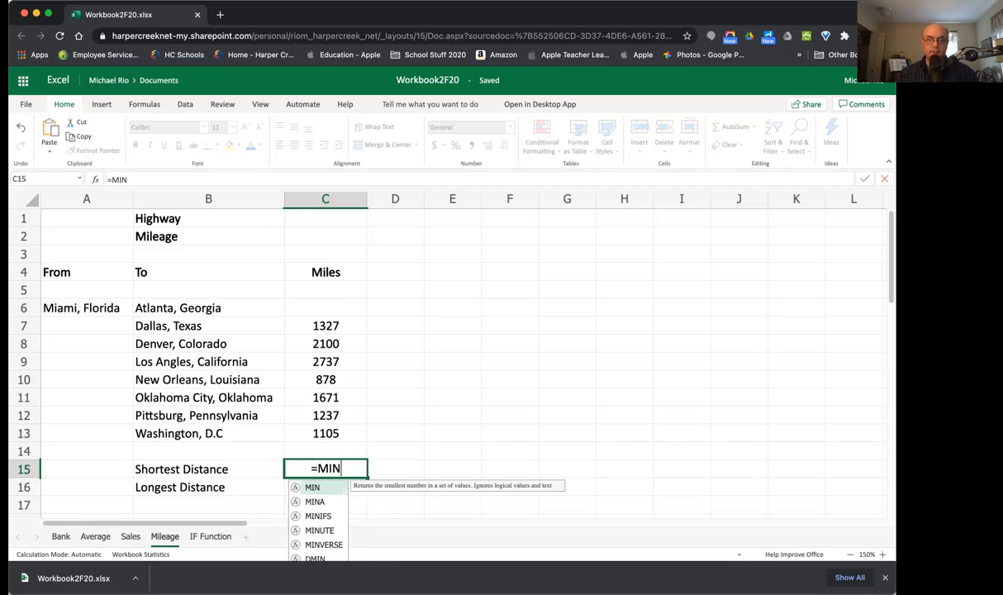
pyautogui.write('(')
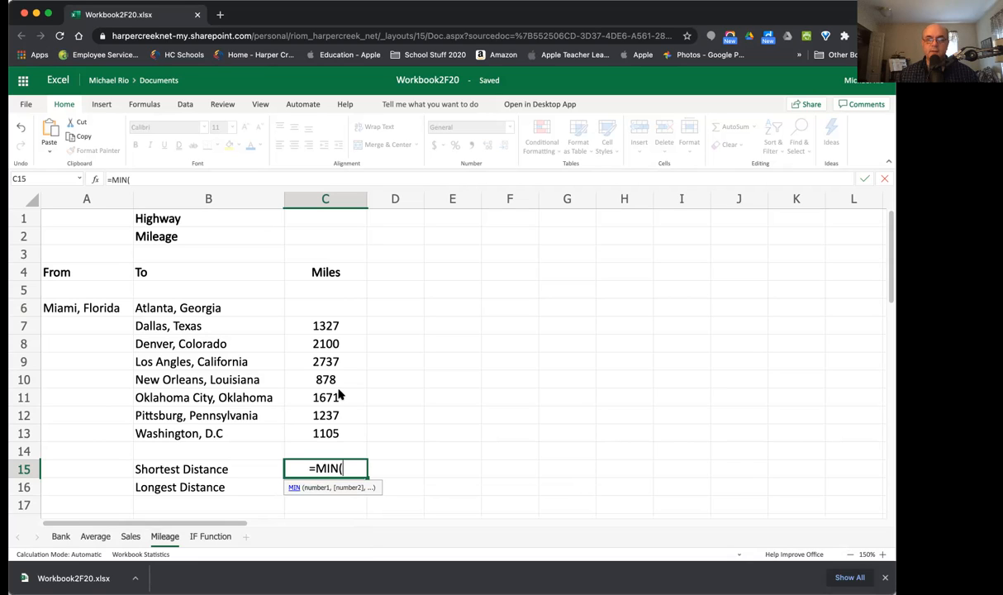
pyautogui.click(328, 326)
pyautogui.moveTo(326, 335); pyautogui.dragTo(327, 431)
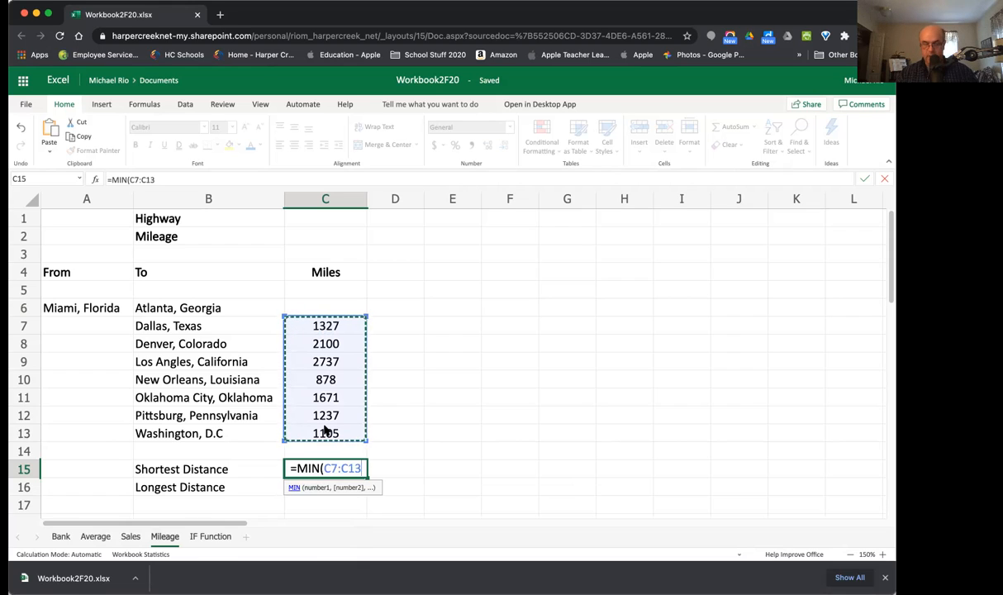
pyautogui.write(')')
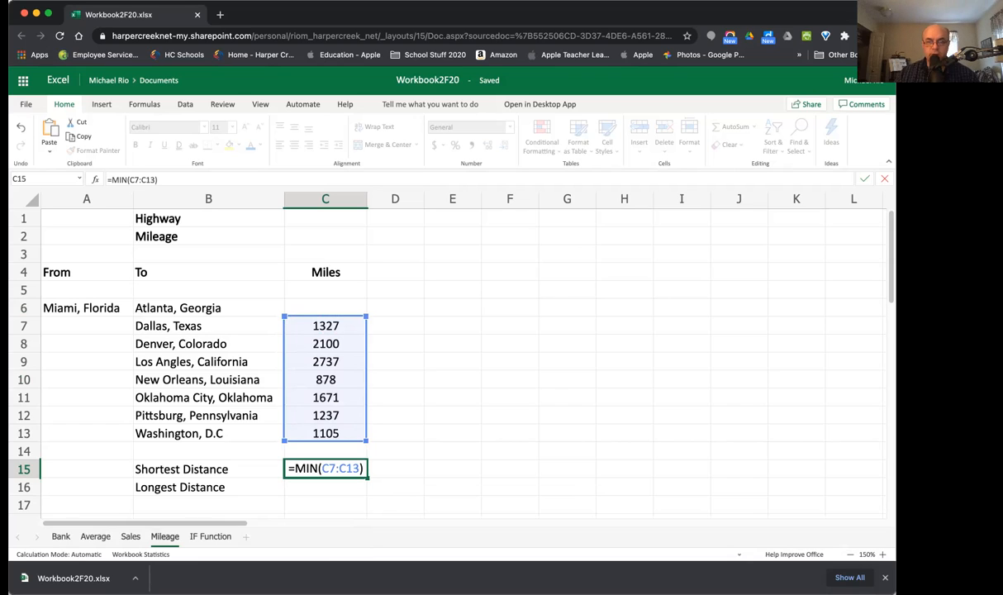
pyautogui.press('Return')
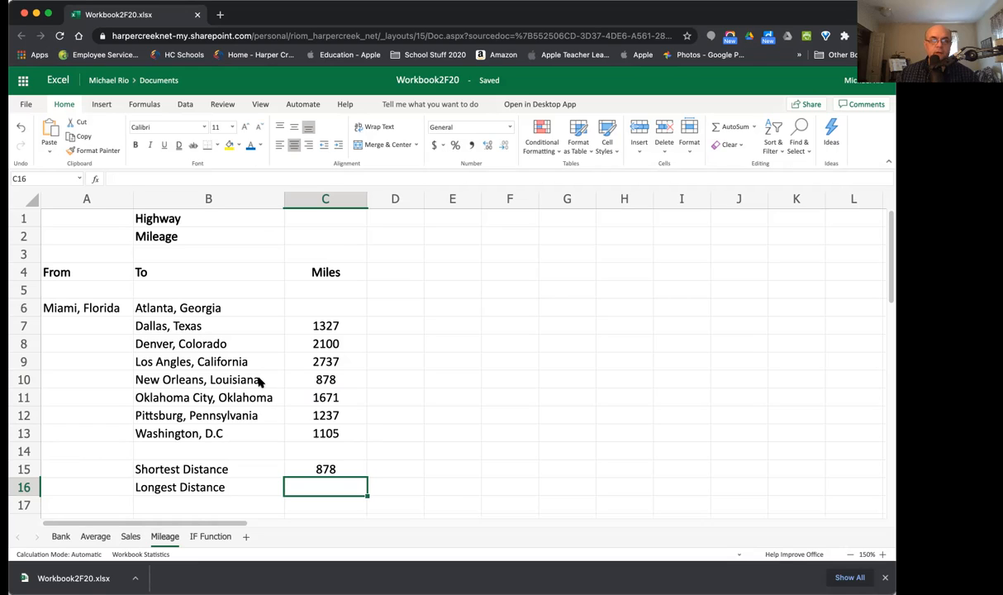
# Step: Enter 625 in C6 as the miles to Atlanta, Georgia
pyautogui.click(322, 311)
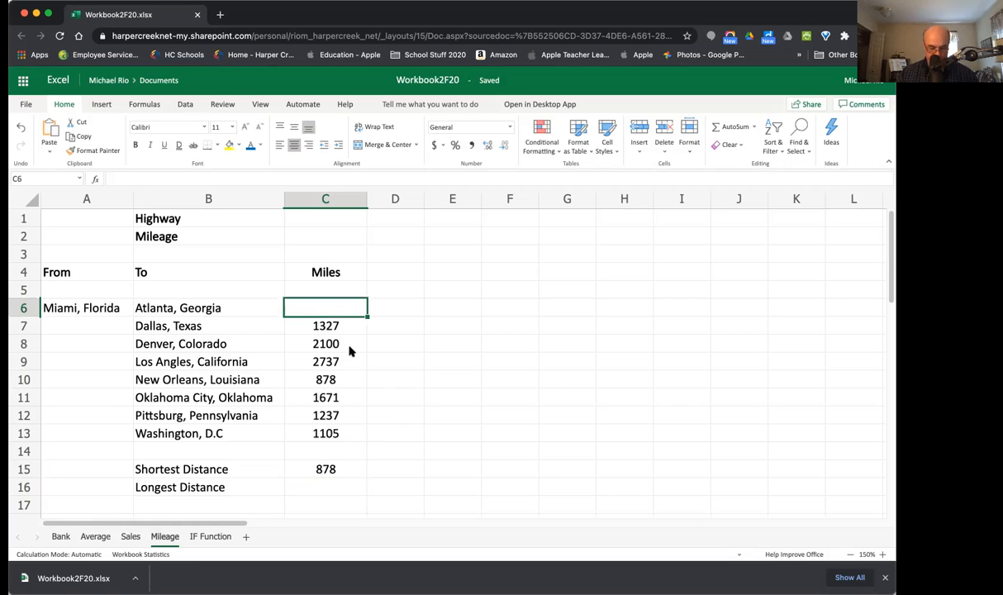
pyautogui.write('625')
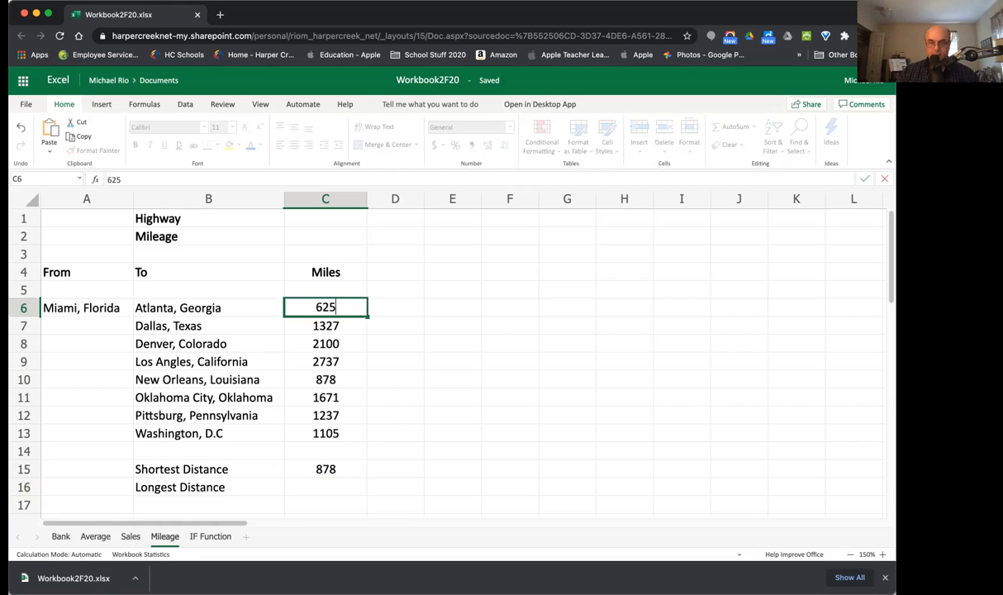
pyautogui.press('Return')
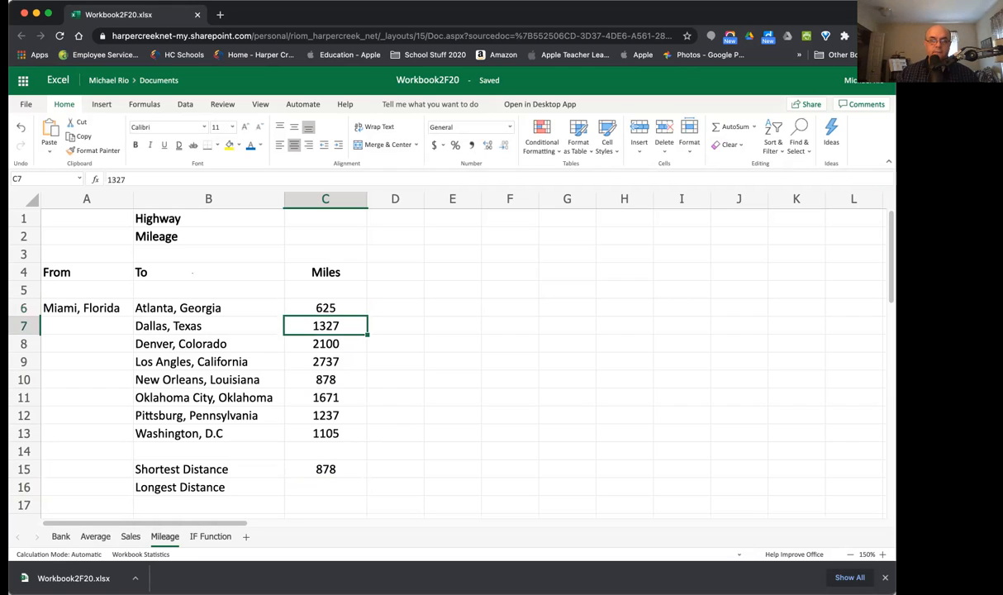
# Step: Extend the shortest-distance formula in C15 to include Atlanta, making it =MIN(C6:C13)
pyautogui.click(327, 468)
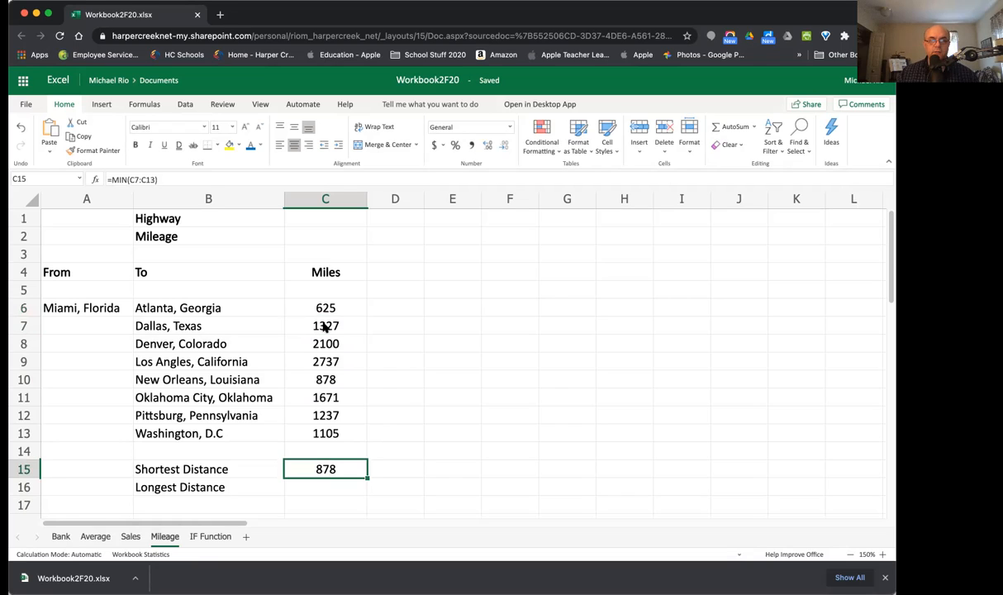
pyautogui.click(137, 179)
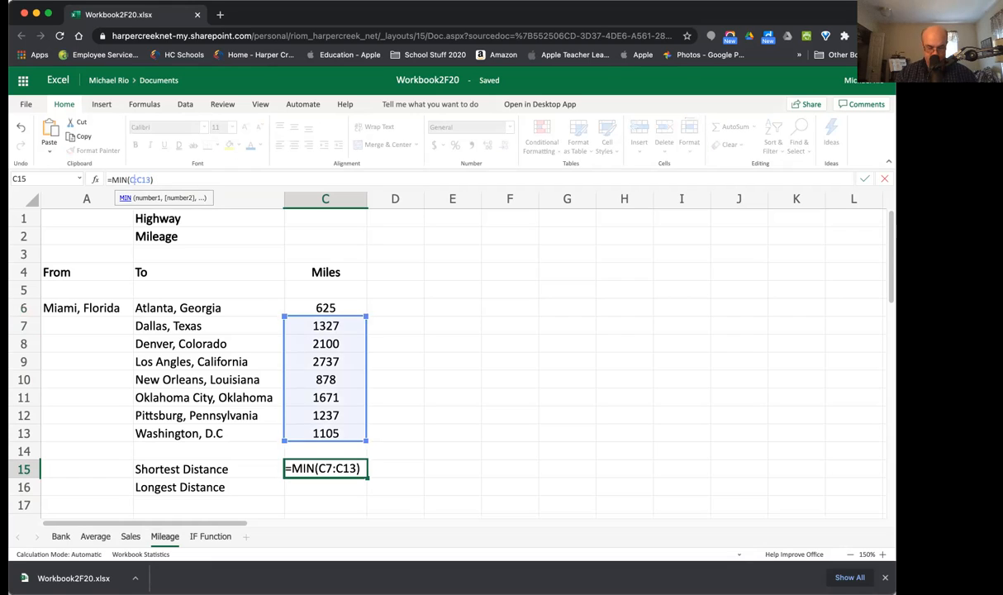
pyautogui.press('BackSpace')
pyautogui.write('6')
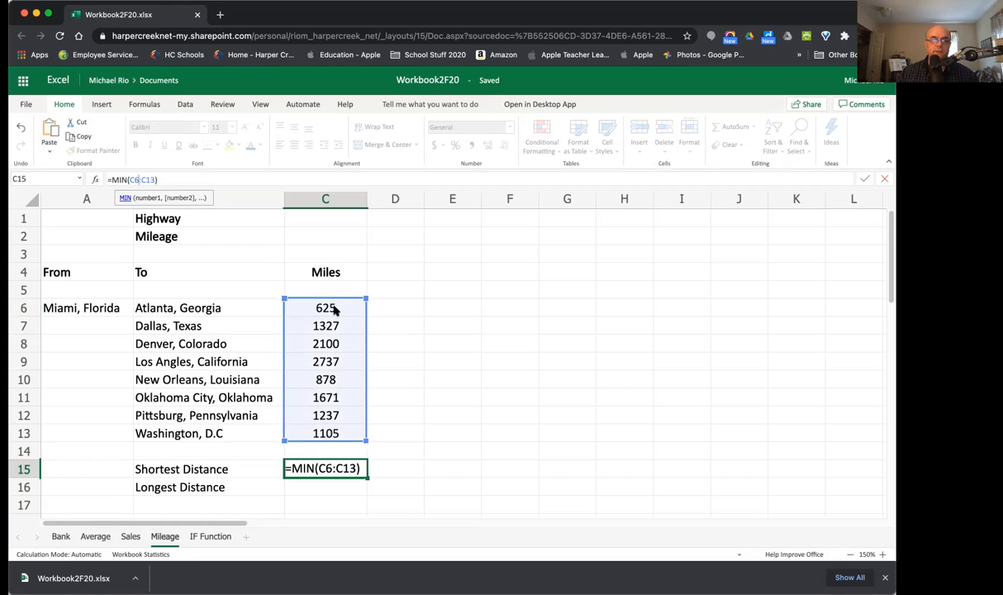
pyautogui.press('Return')
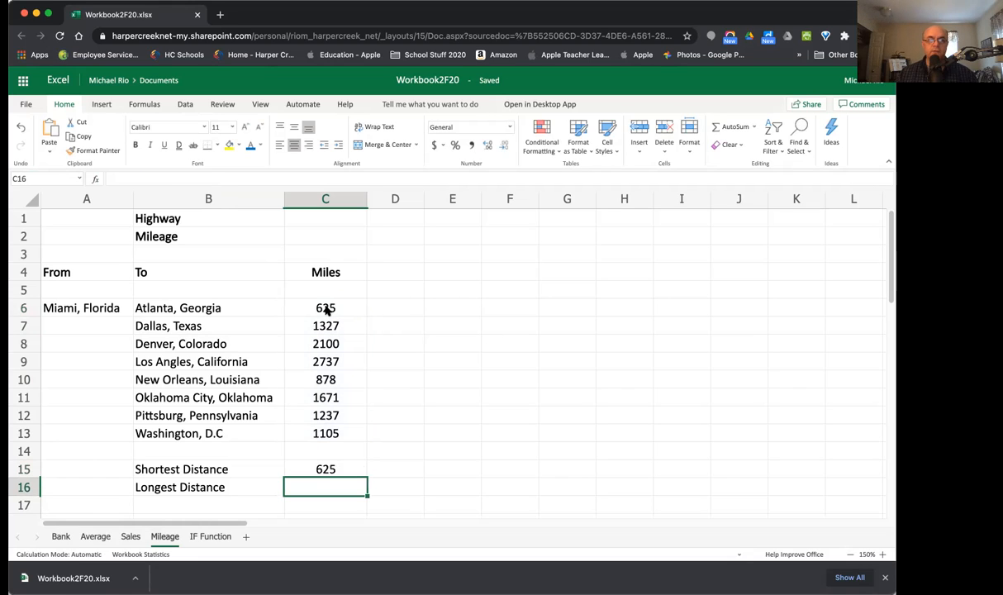
pyautogui.click(327, 468)
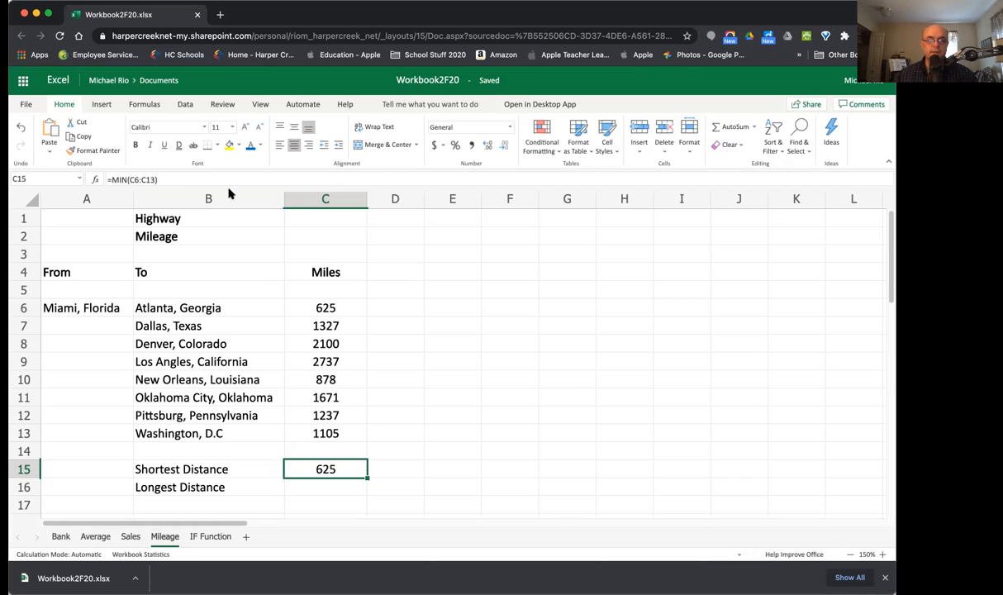
# Step: Enter =MAX(B6:B13) in C16 as the longest-distance formula
pyautogui.click(306, 493)
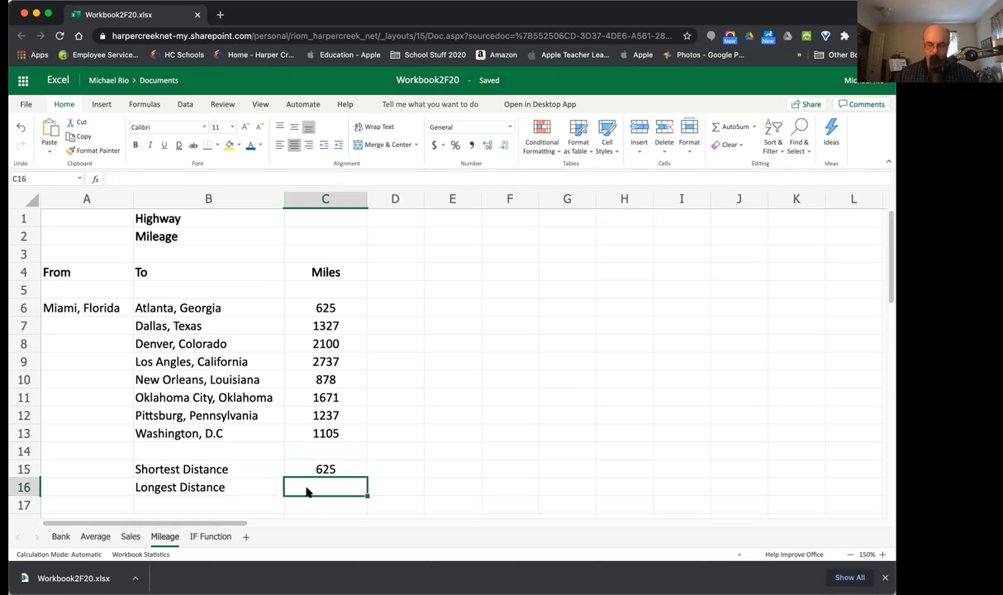
pyautogui.write('=MAX')
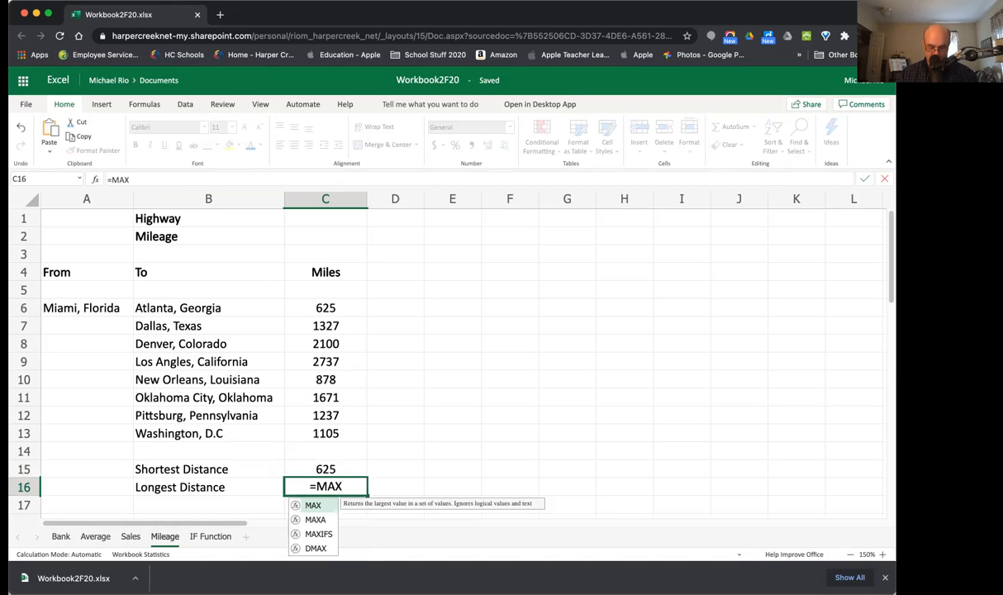
pyautogui.write(')B')
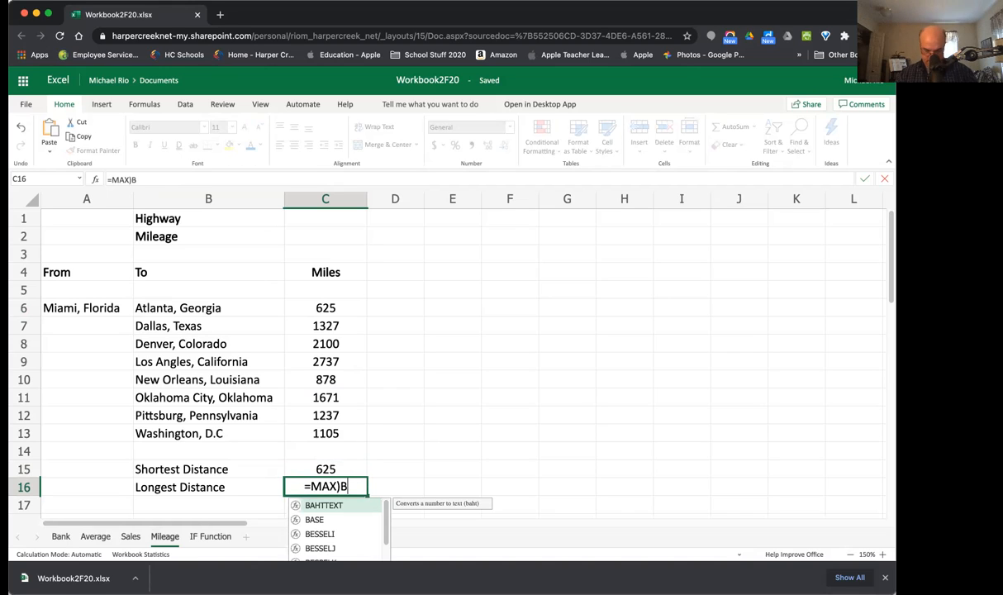
pyautogui.write('6:')
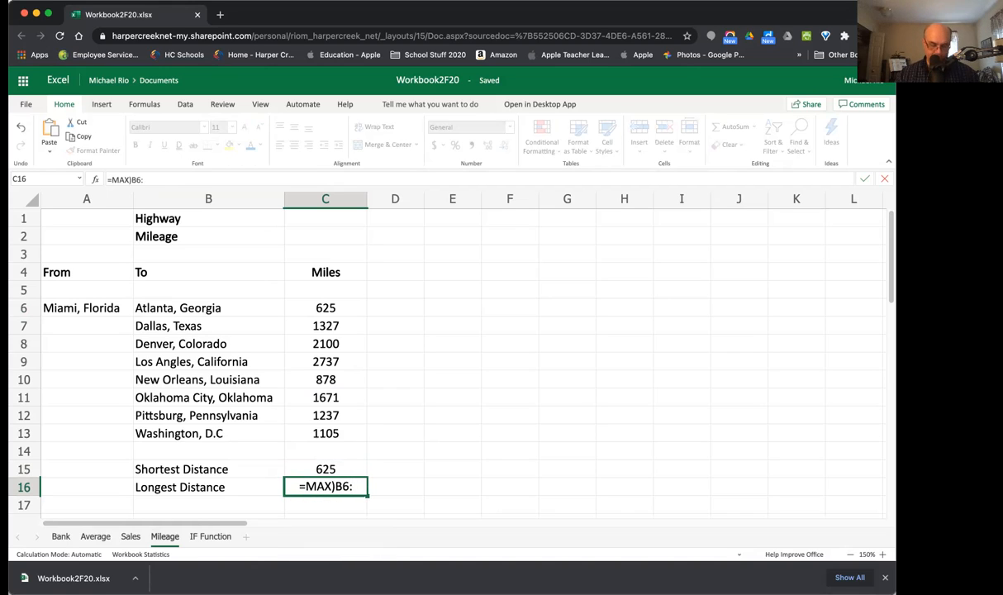
pyautogui.write('B13)')
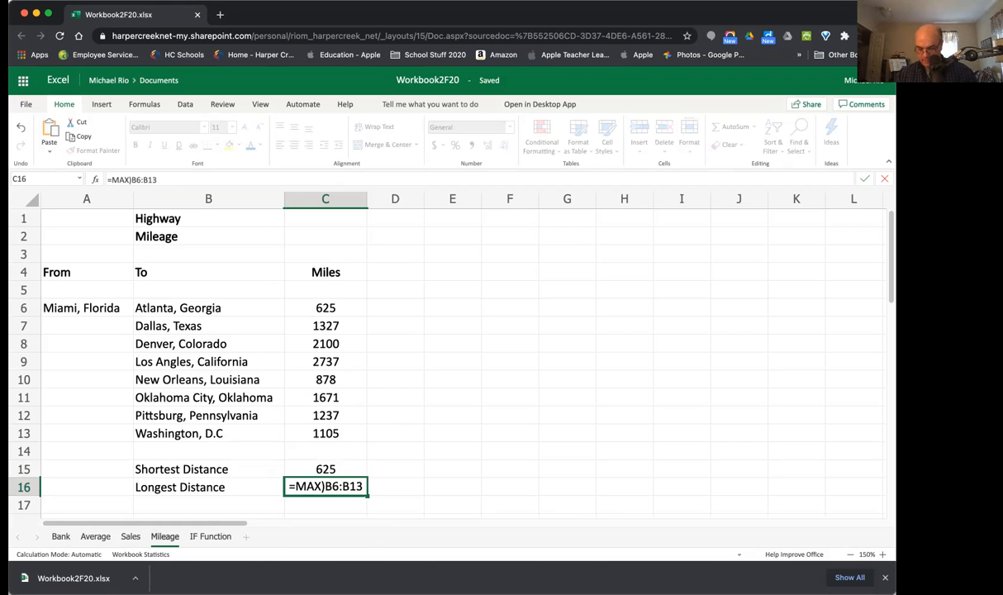
pyautogui.click(322, 487)
pyautogui.press('BackSpace')
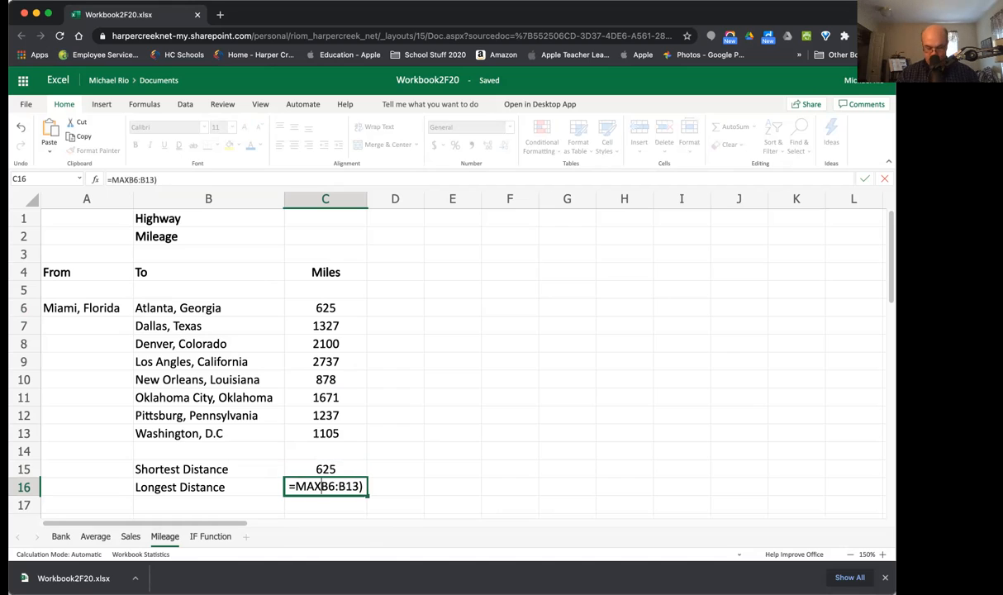
pyautogui.write('(')
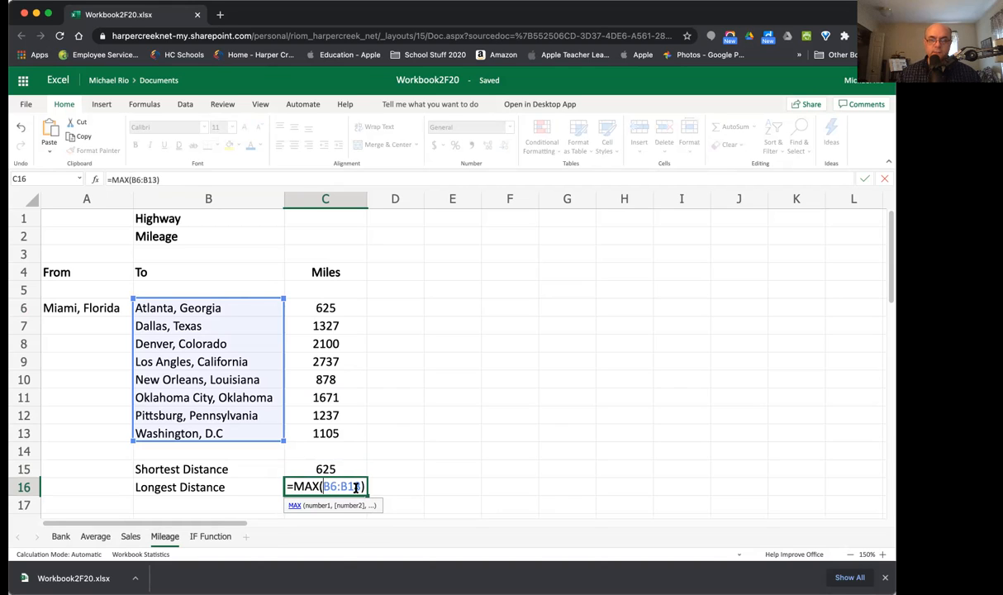
pyautogui.press('Return')
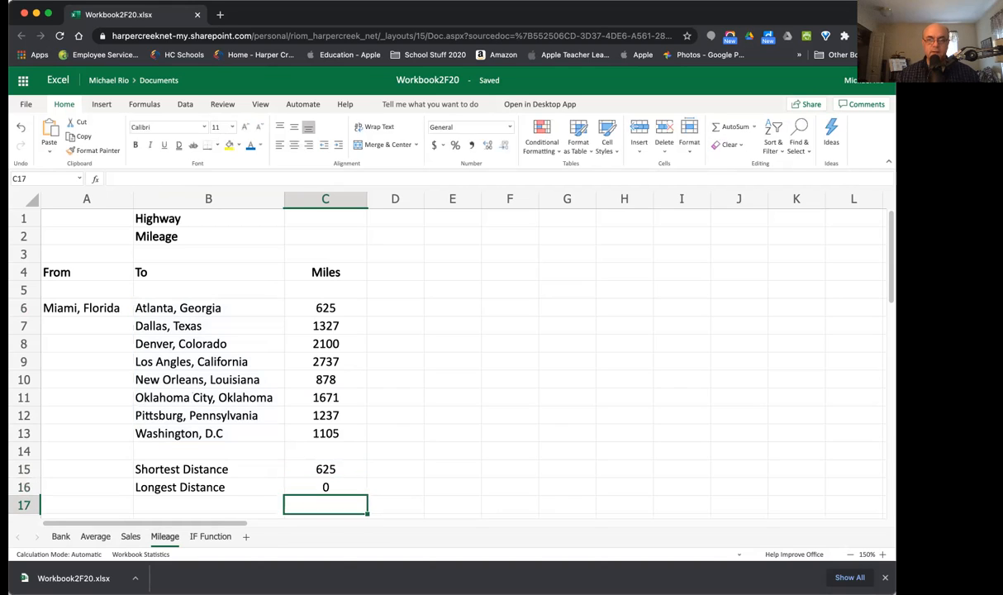
# Step: Correct the longest-distance formula in C16 to use the miles column, making it =MAX(C6:C13)
pyautogui.click(350, 486)
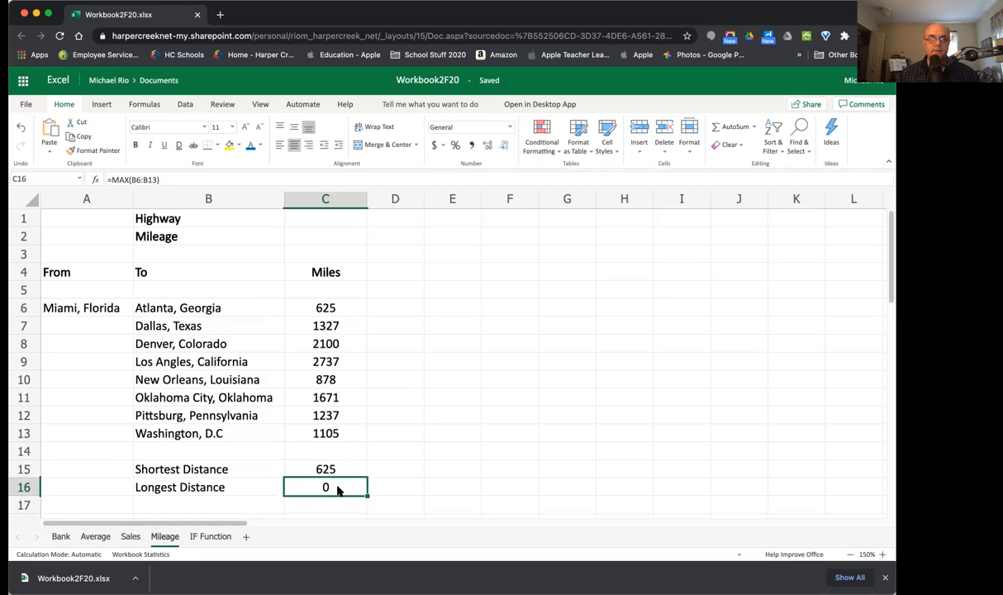
pyautogui.click(134, 180)
pyautogui.press('BackSpace')
pyautogui.write('C')
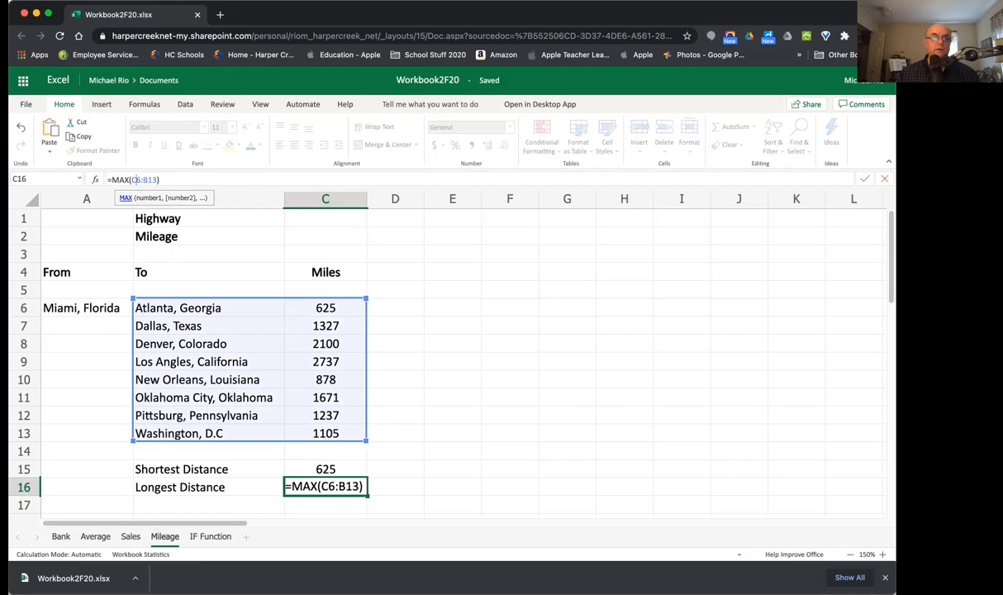
pyautogui.click(147, 180)
pyautogui.press('BackSpace')
pyautogui.write('C')
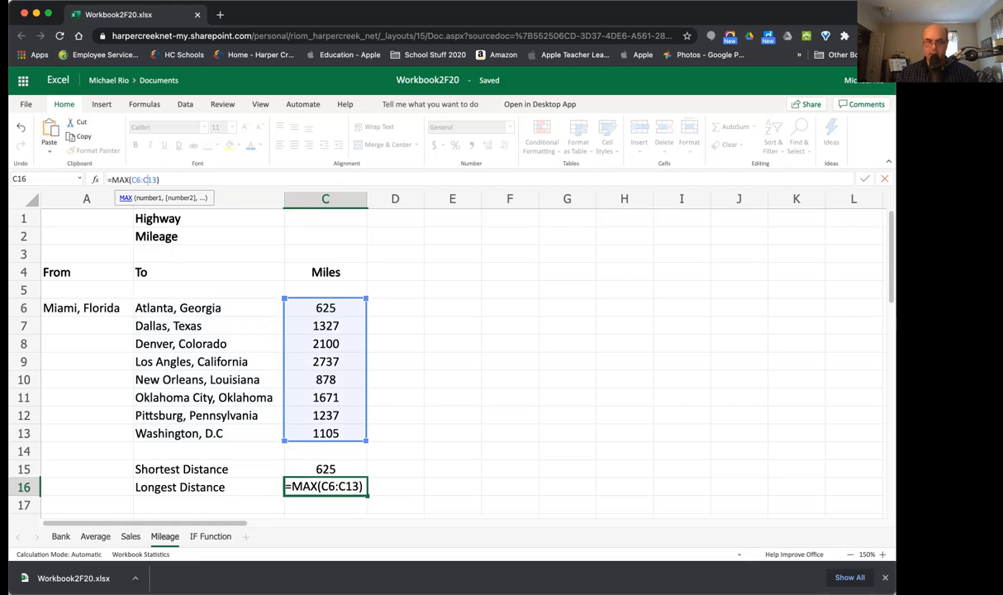
pyautogui.press('Return')
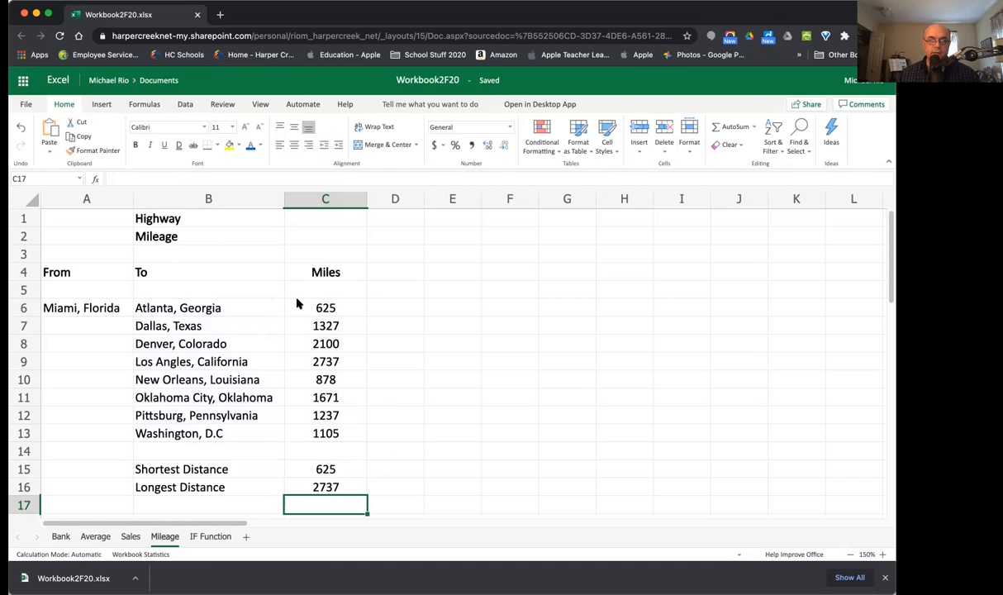
# Step: Try the Number format on the mileage cells C6:C16 and restore them to General
pyautogui.moveTo(299, 308); pyautogui.dragTo(329, 487)
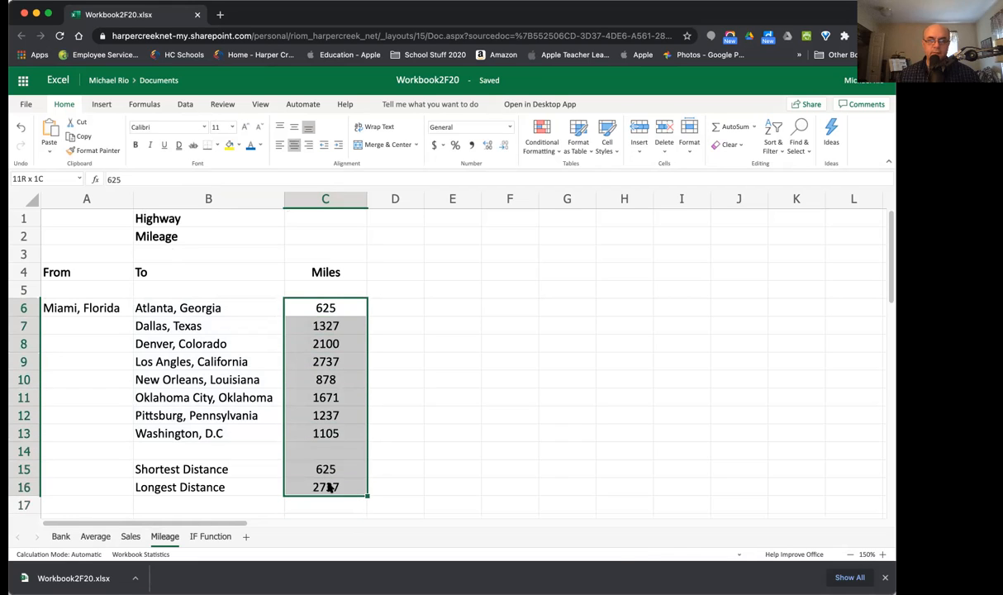
pyautogui.click(509, 128)
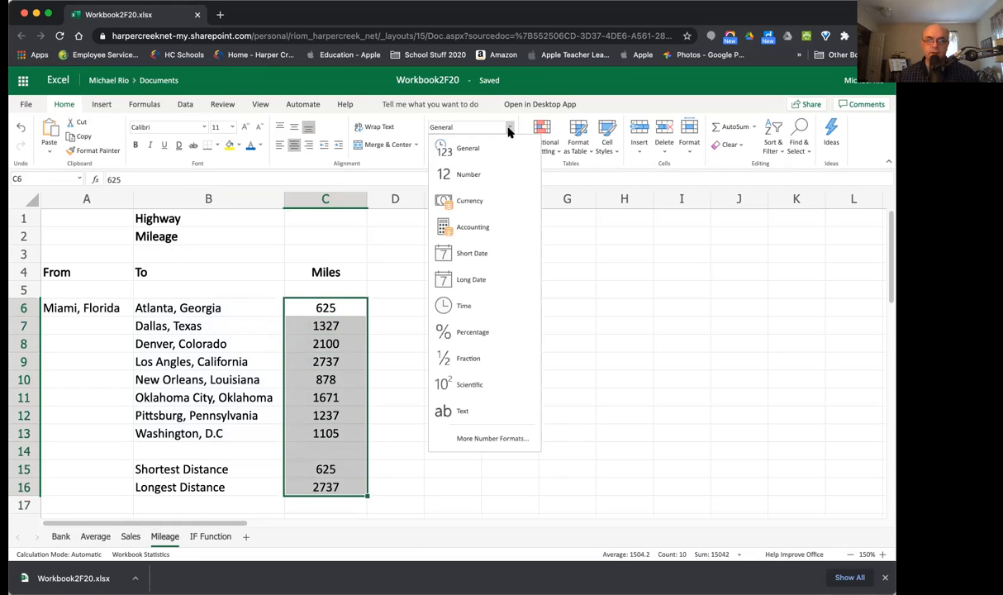
pyautogui.click(465, 176)
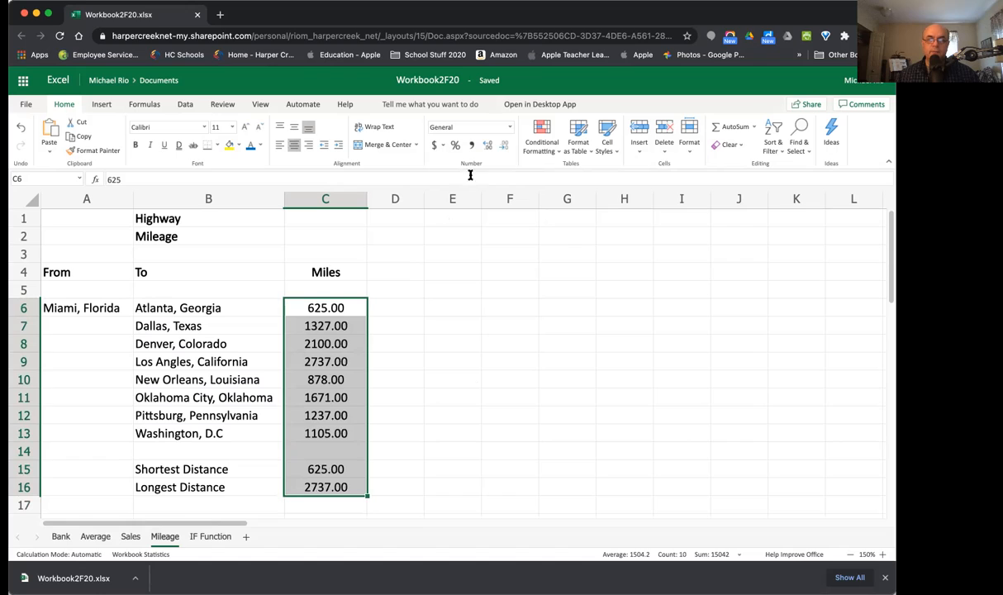
pyautogui.click(510, 128)
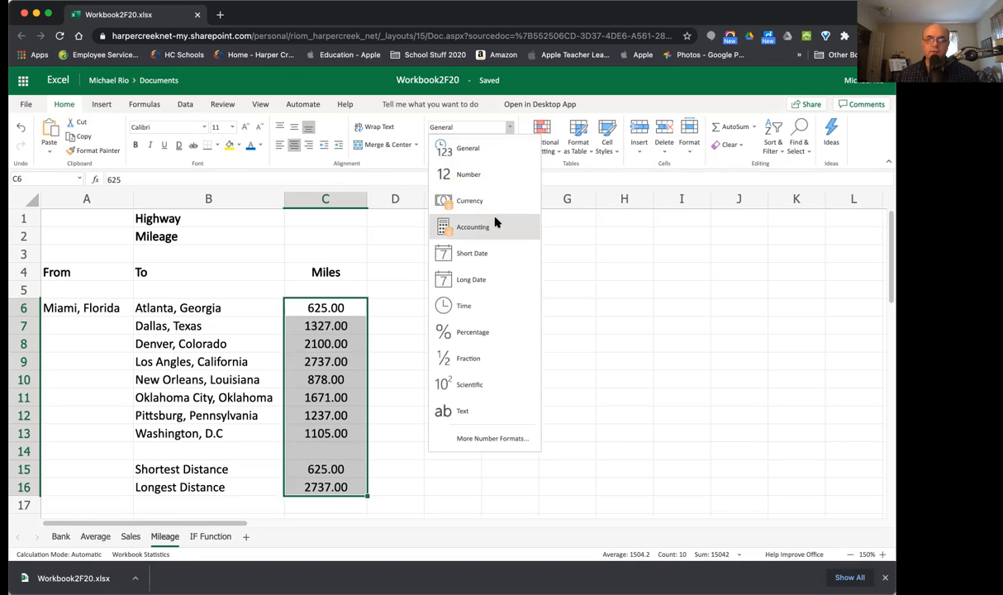
pyautogui.click(490, 152)
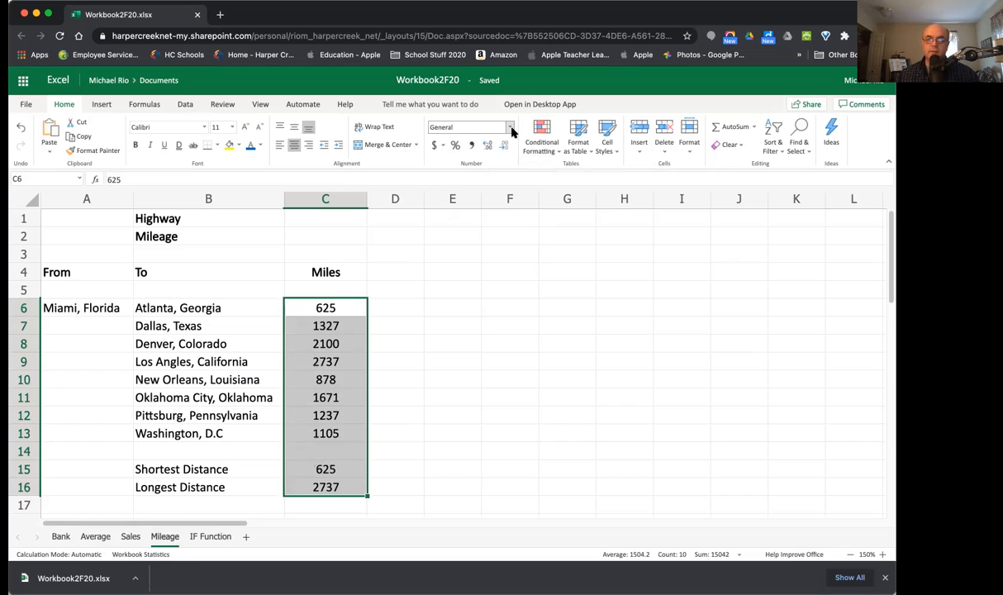
# Step: Try the Accounting format on C6:C16 and return the cells to General
pyautogui.click(510, 129)
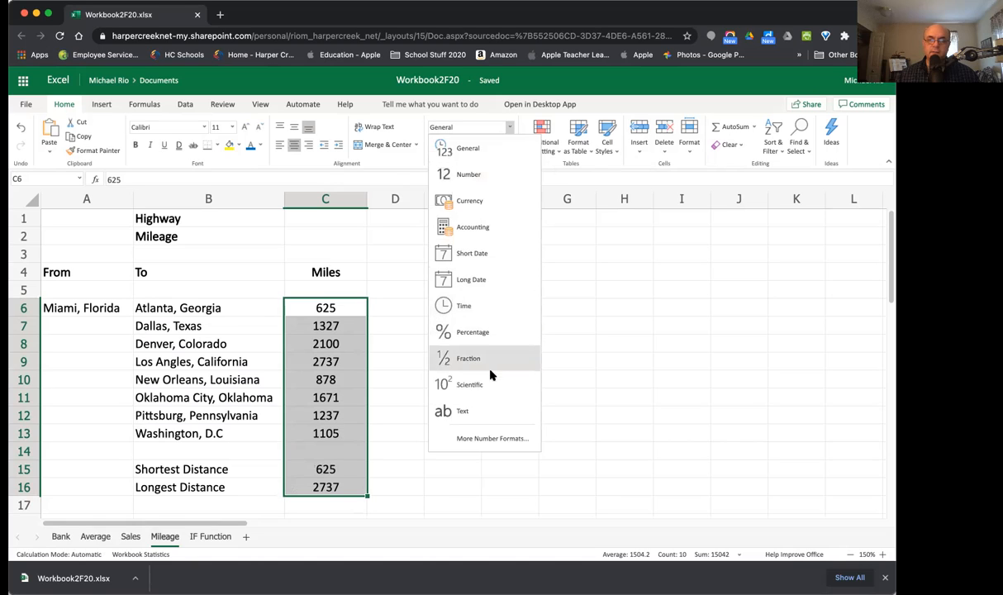
pyautogui.click(490, 226)
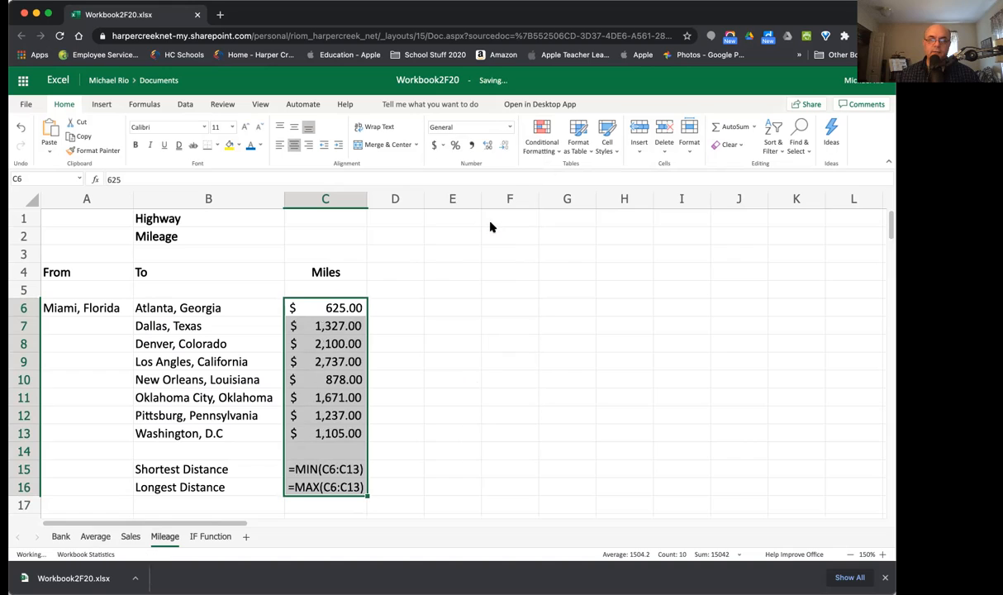
pyautogui.click(509, 125)
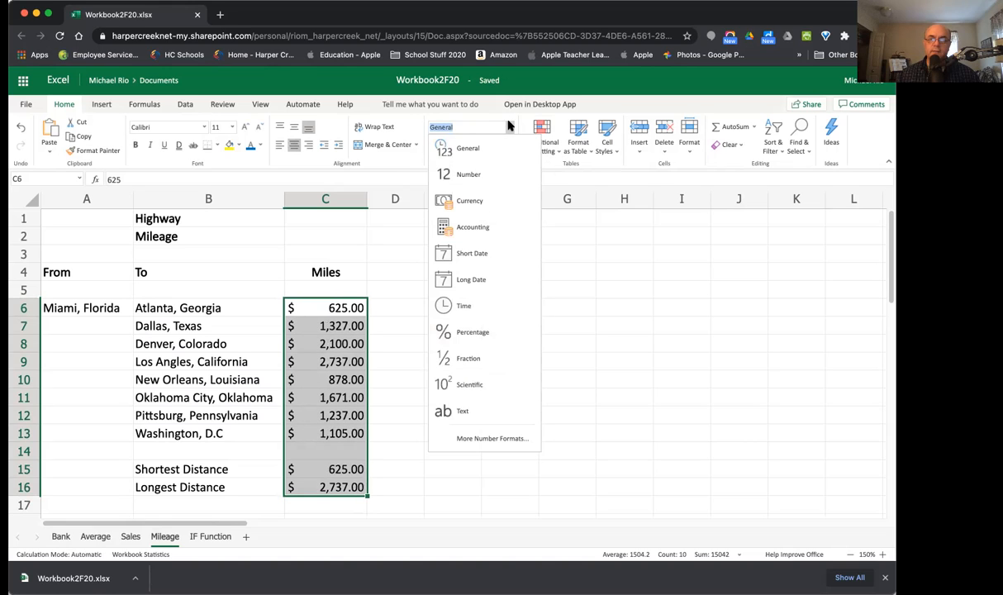
pyautogui.click(495, 151)
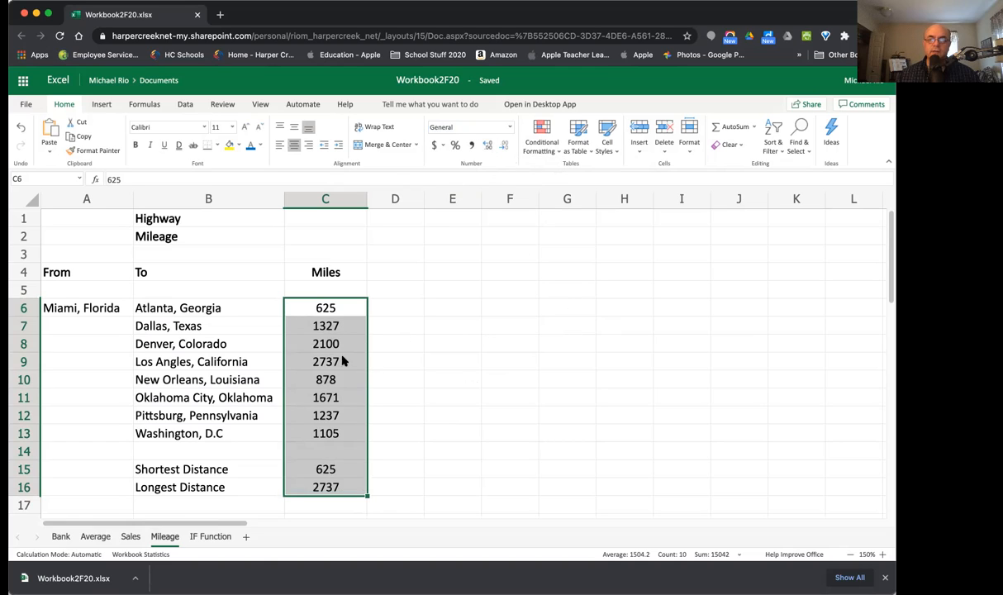
# Step: Format the mileage cells C6:C16 as Number with 0 decimal places and a thousands separator
pyautogui.click(510, 127)
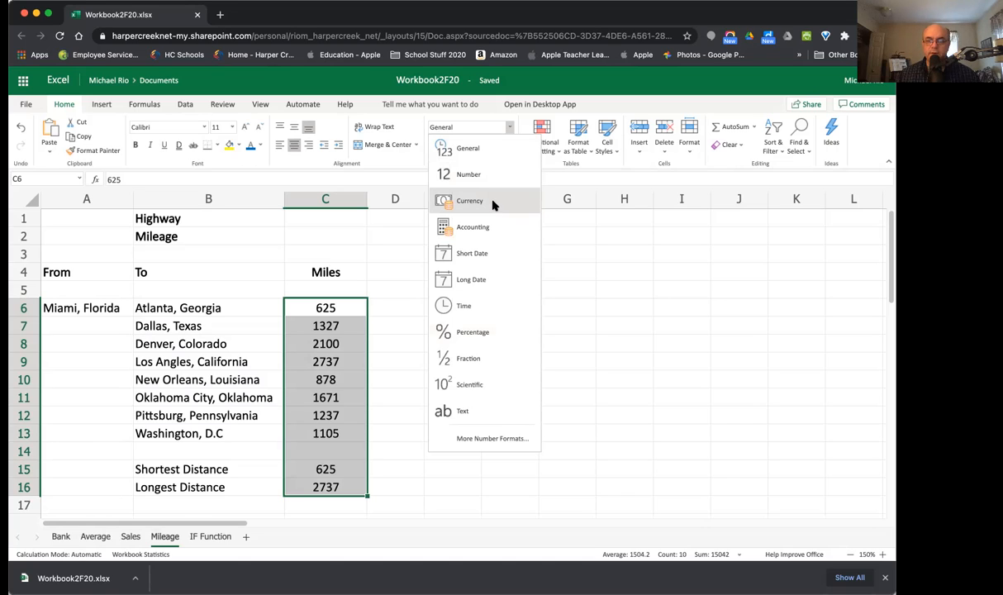
pyautogui.click(492, 439)
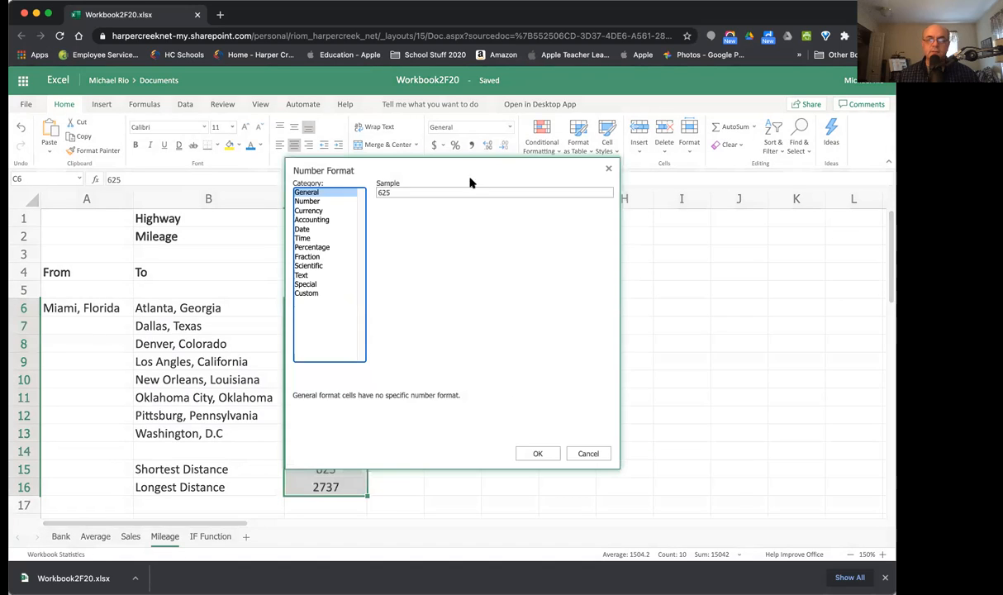
pyautogui.moveTo(467, 167); pyautogui.dragTo(626, 163)
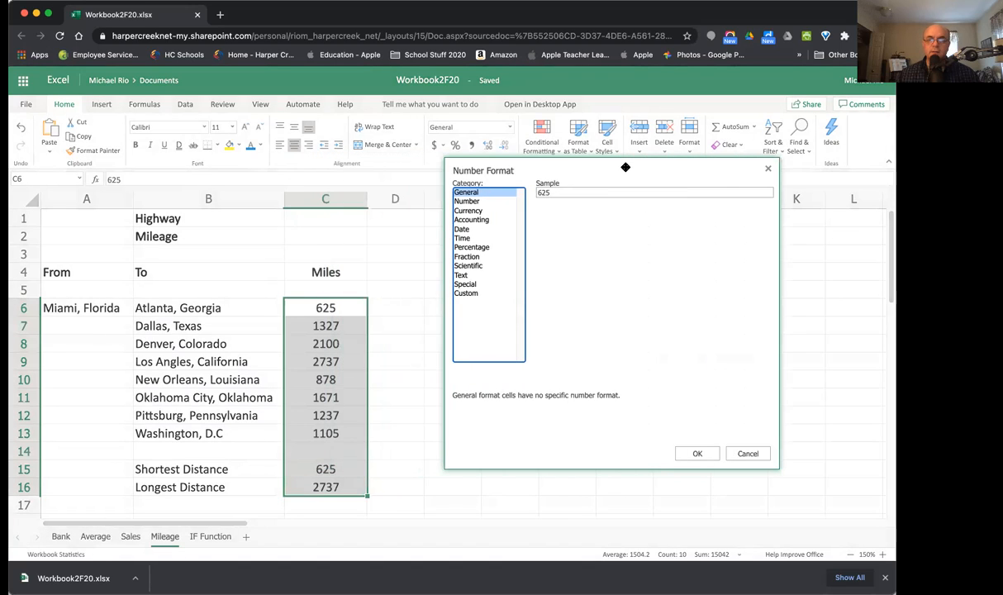
pyautogui.click(466, 202)
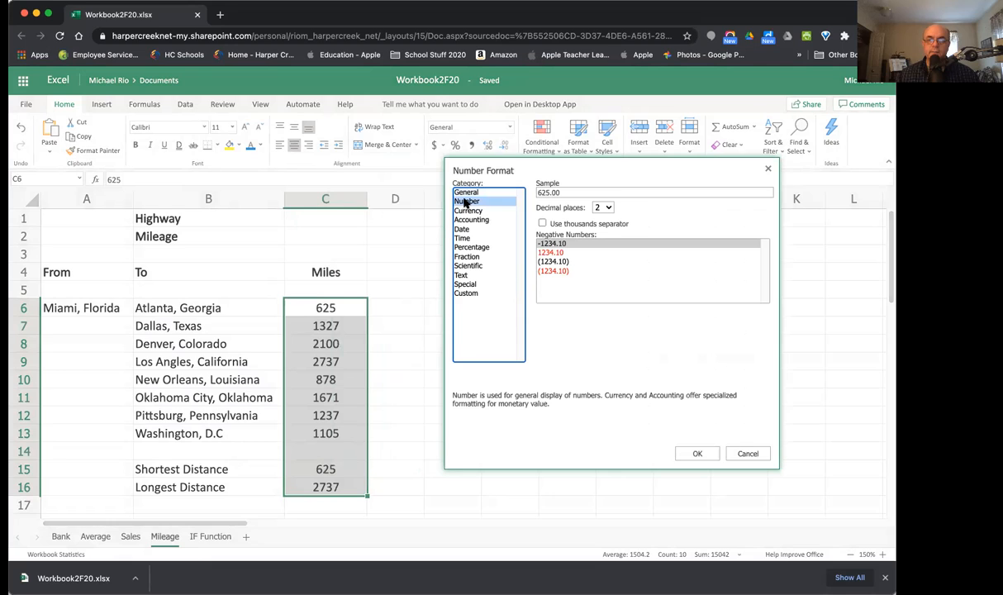
pyautogui.click(607, 209)
pyautogui.click(603, 182)
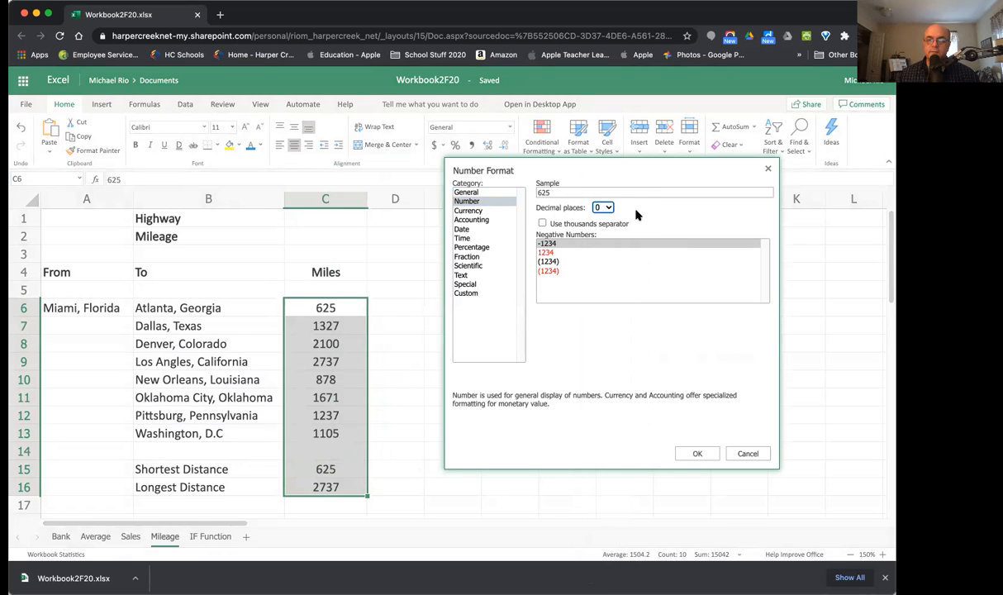
pyautogui.click(543, 224)
pyautogui.click(543, 224)
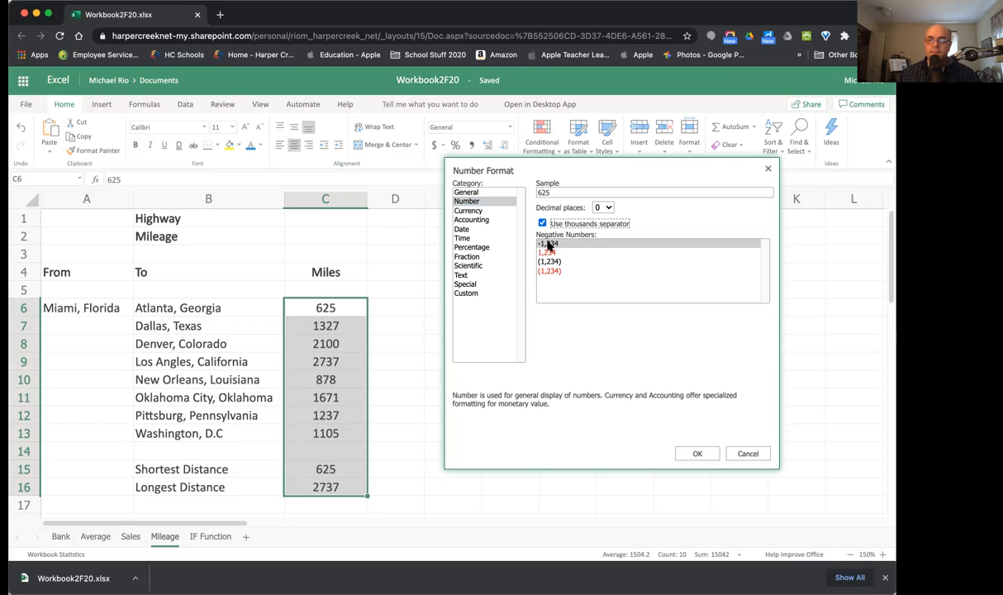
pyautogui.click(695, 455)
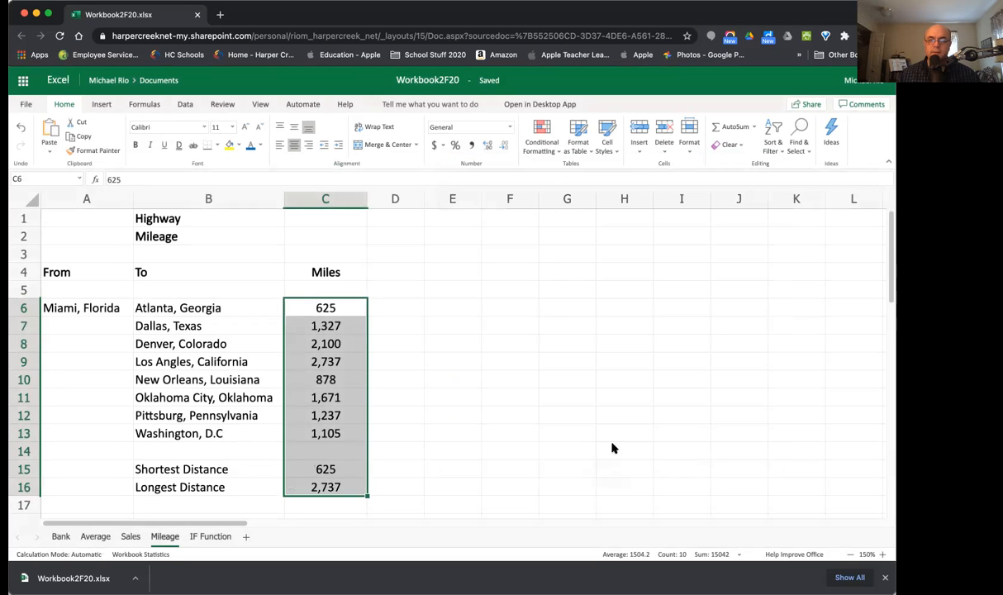
pyautogui.click(533, 385)
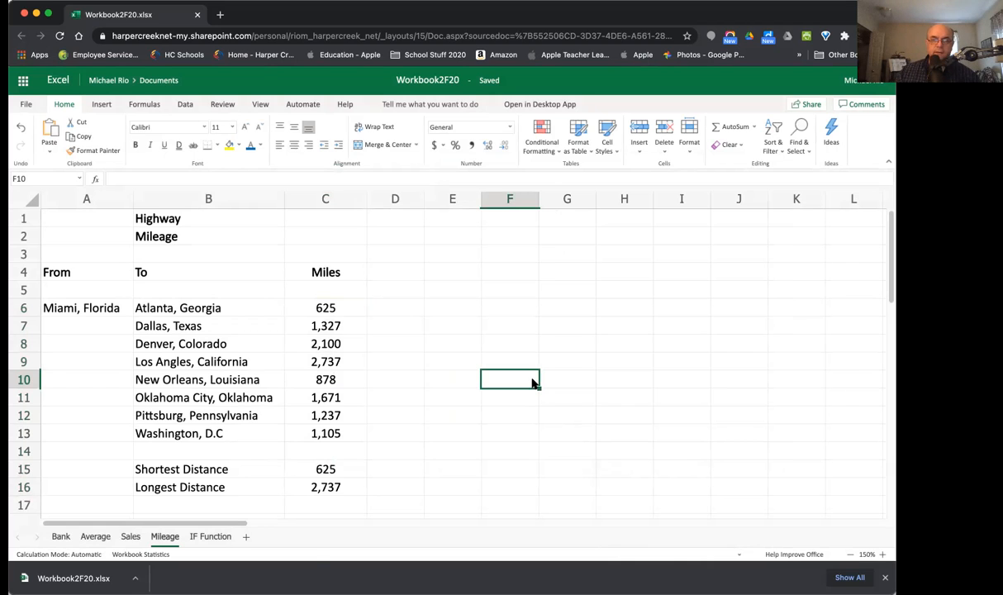
# Step: Open the IF Function sheet and enlarge it to 150% zoom with the insurance premium table in view
pyautogui.click(209, 537)
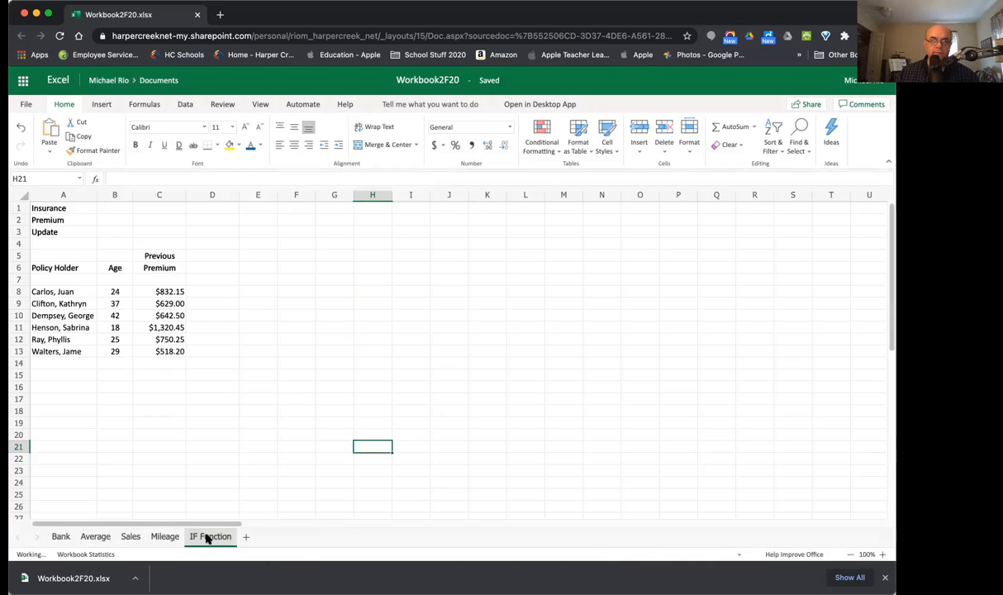
pyautogui.click(882, 555)
pyautogui.click(881, 555)
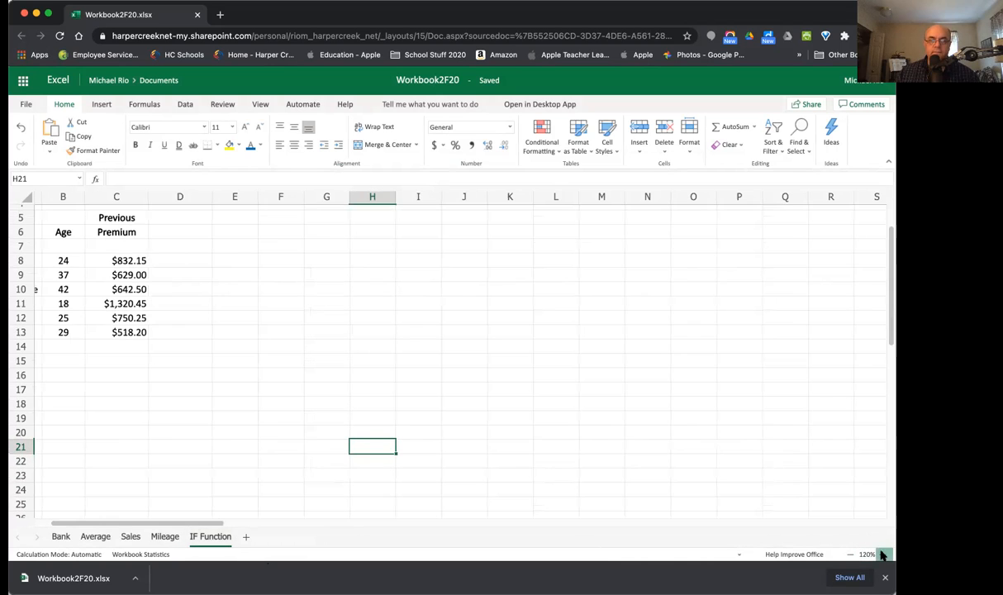
pyautogui.click(882, 555)
pyautogui.click(882, 554)
pyautogui.click(882, 554)
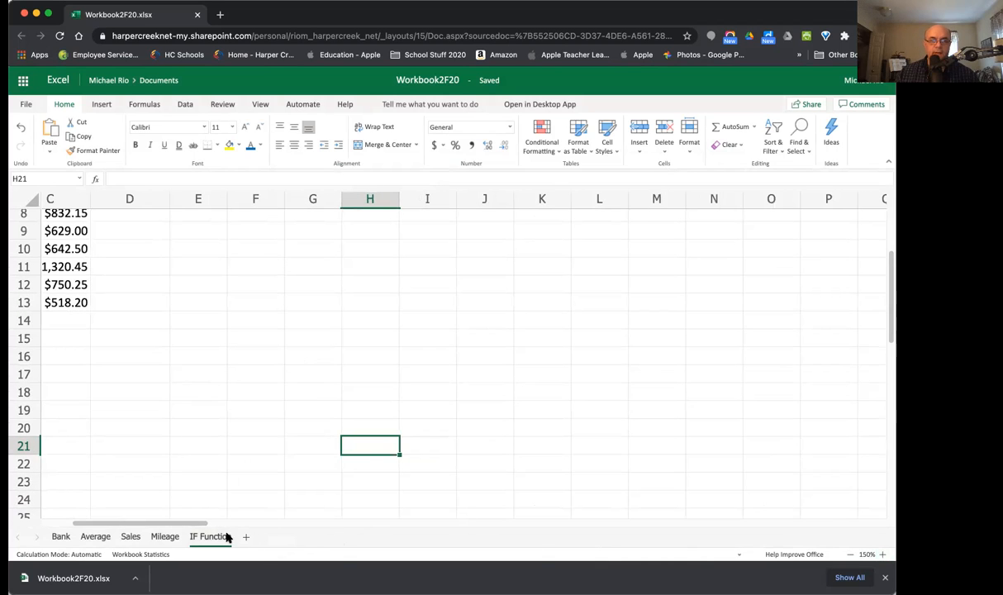
pyautogui.moveTo(186, 524); pyautogui.dragTo(105, 529)
pyautogui.scroll(3, 174, 496)
pyautogui.scroll(1, 173, 496)
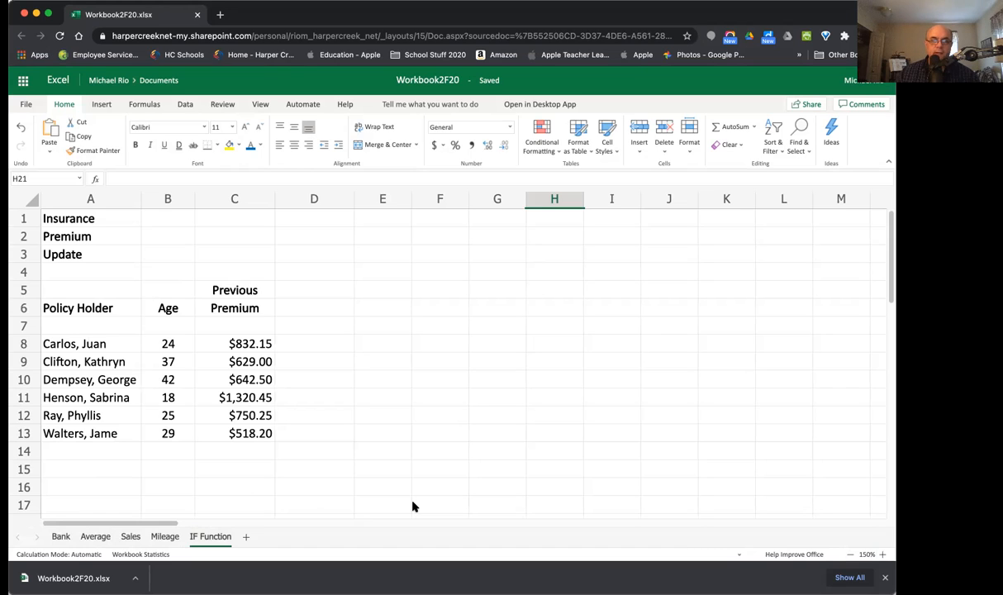
# Step: Examine the previous premiums in C8:C13 and the policy holders' ages in column B
pyautogui.moveTo(219, 348); pyautogui.dragTo(244, 430)
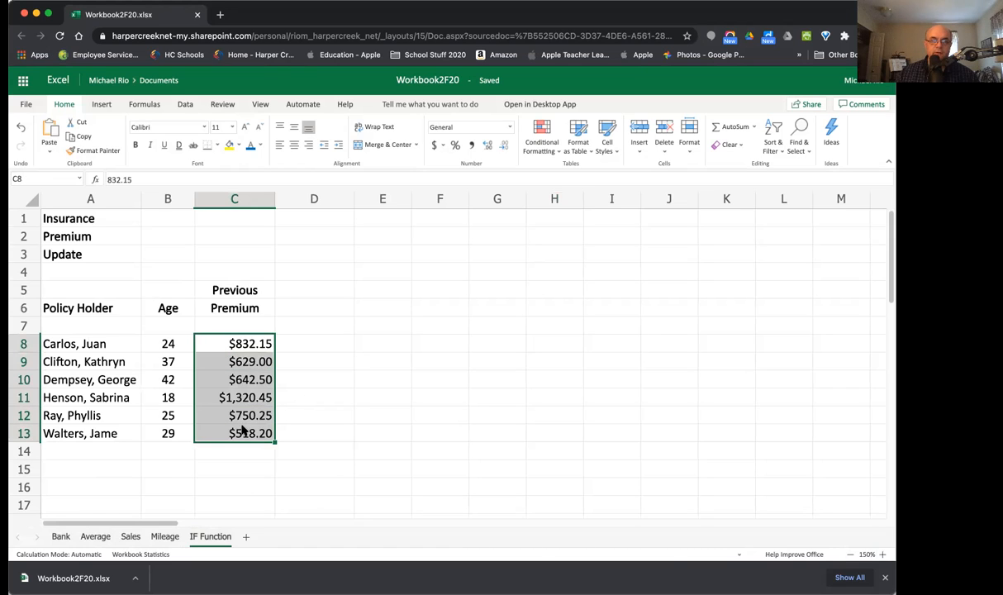
pyautogui.click(240, 469)
pyautogui.moveTo(155, 294); pyautogui.dragTo(179, 434)
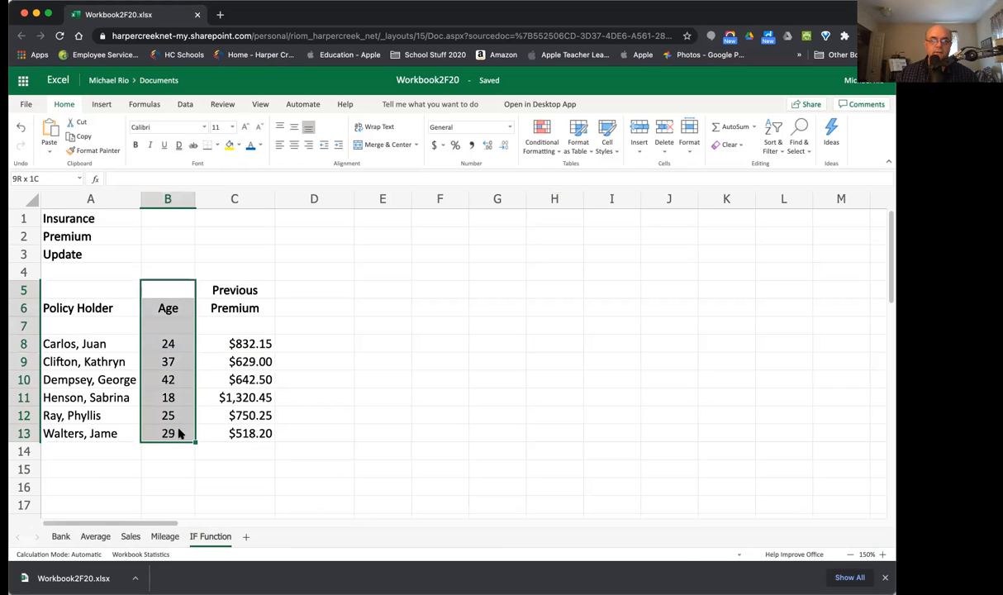
# Step: Add a column heading beside Previous Premium, with "Updated" in D5 and "Policy" in D6
pyautogui.click(240, 488)
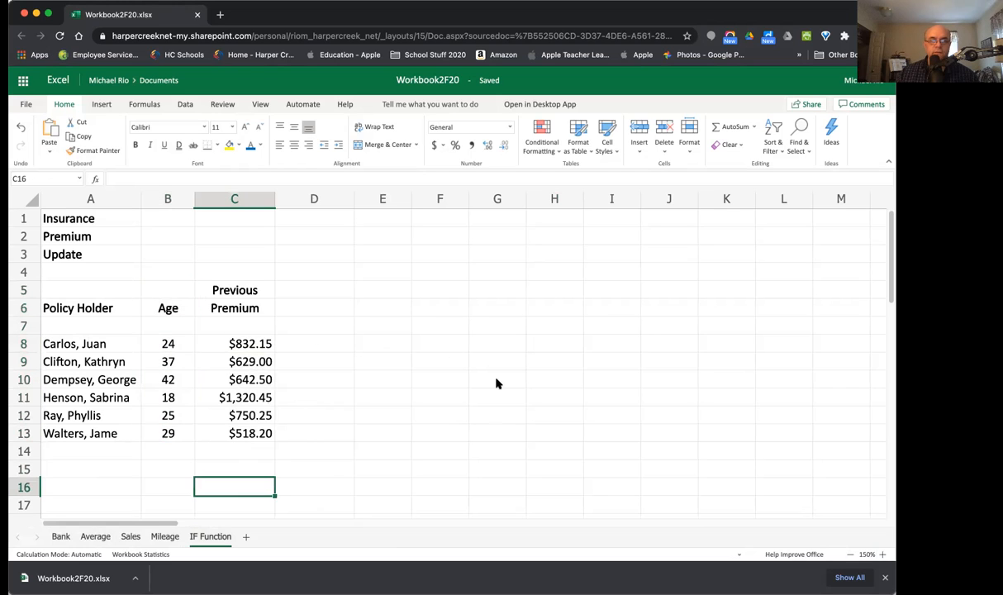
pyautogui.click(473, 483)
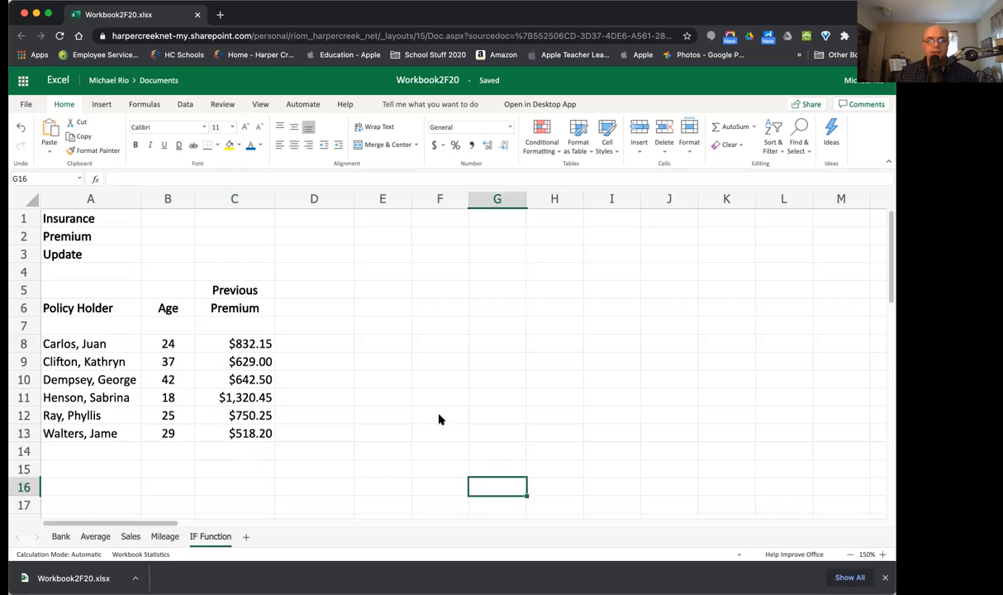
pyautogui.click(300, 345)
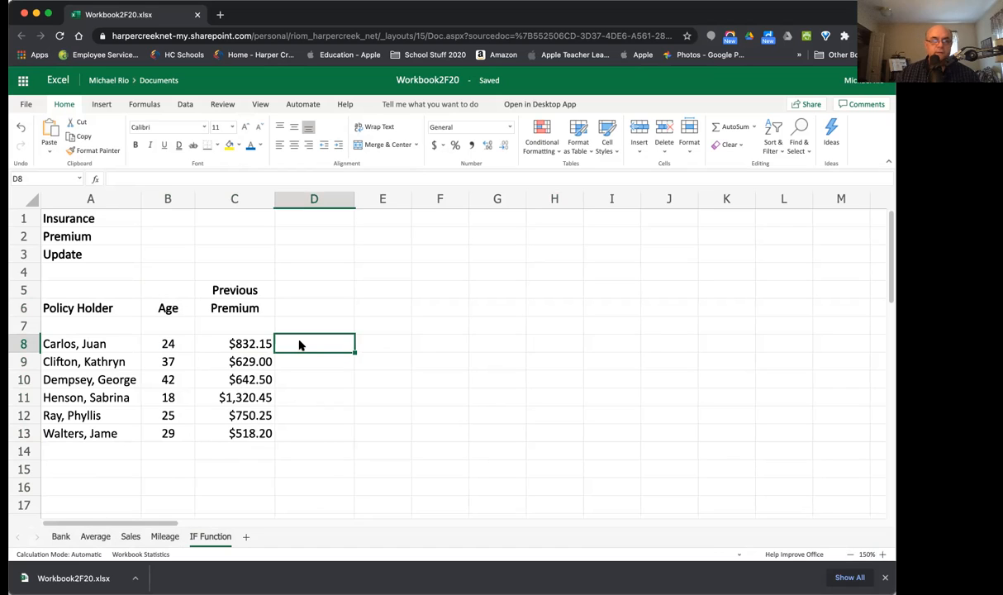
pyautogui.click(303, 290)
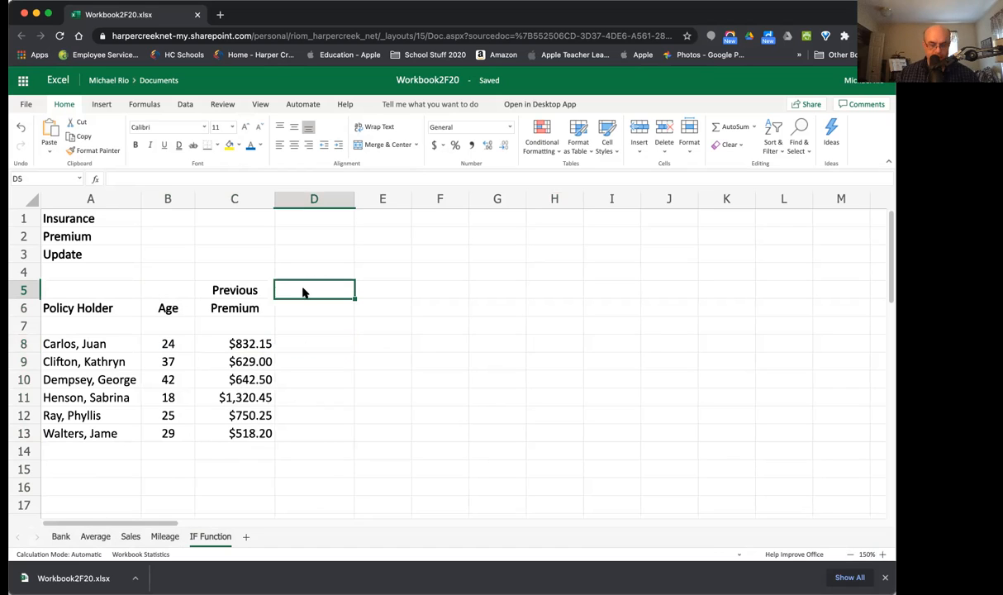
pyautogui.write('Updated')
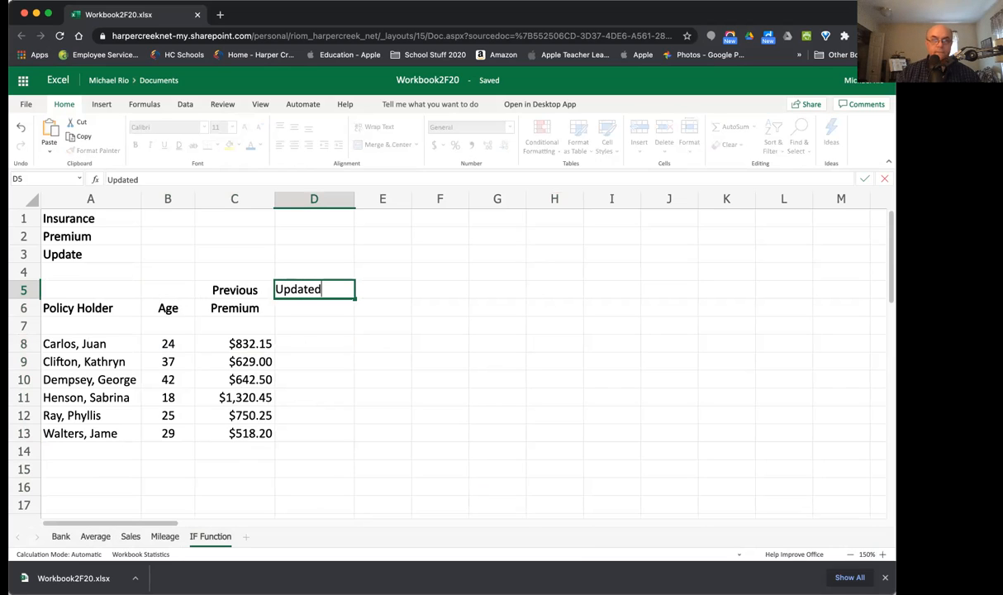
pyautogui.click(307, 309)
pyautogui.write('Policy')
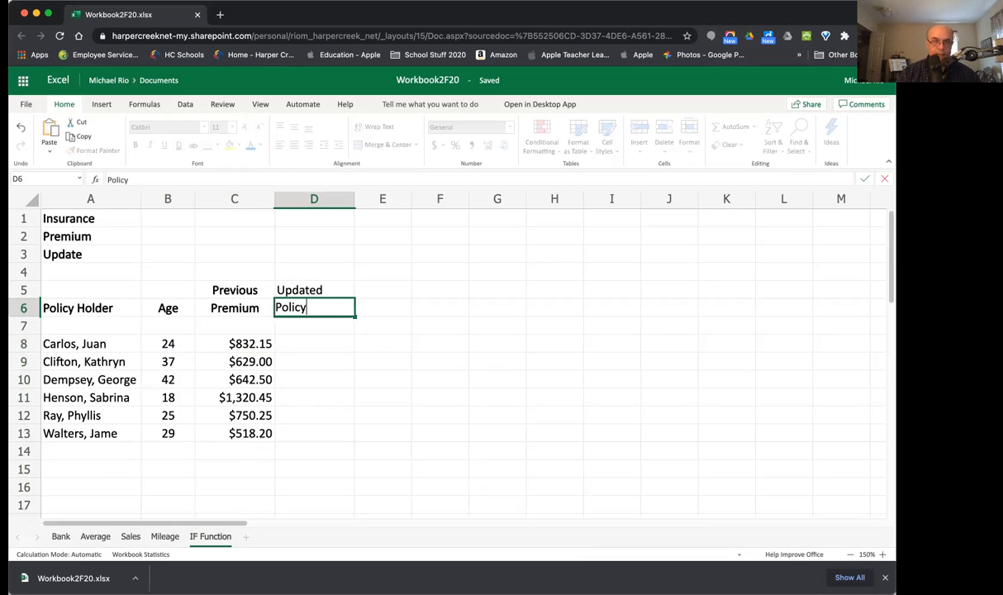
pyautogui.click(307, 378)
# Step: Center and bold the two heading cells D5:D6
pyautogui.moveTo(293, 286); pyautogui.dragTo(318, 309)
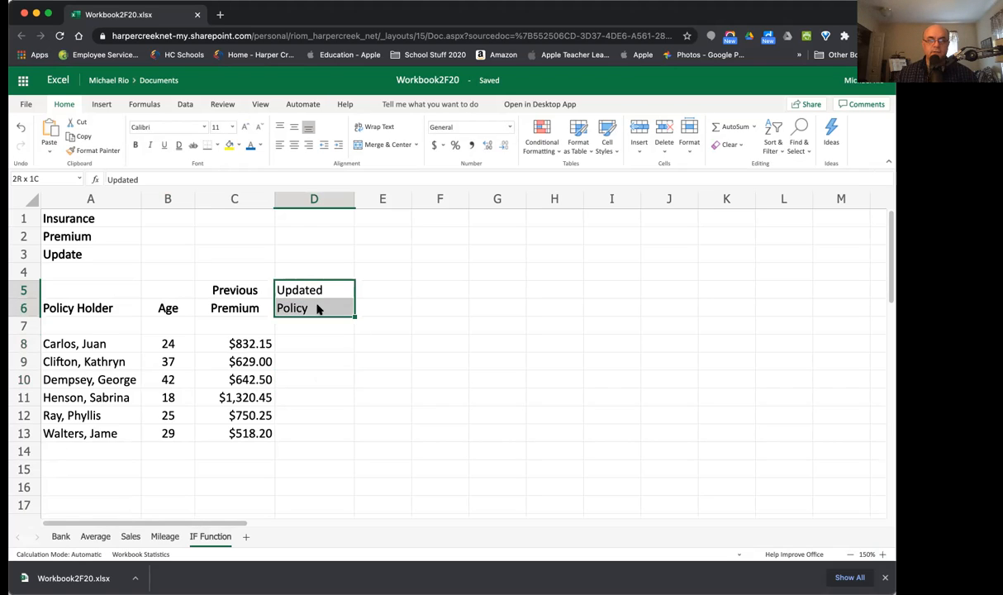
pyautogui.click(294, 144)
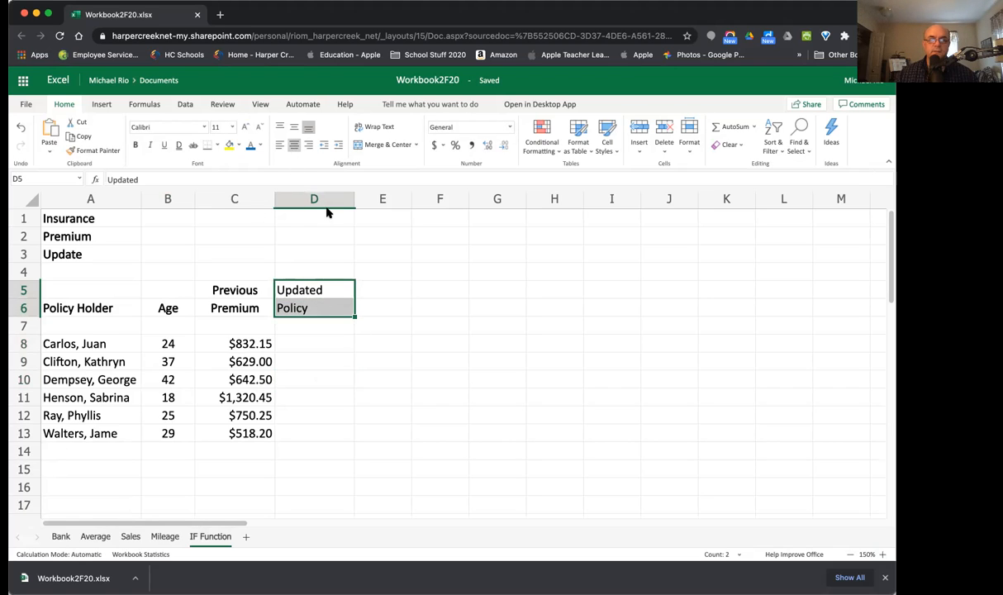
pyautogui.click(135, 144)
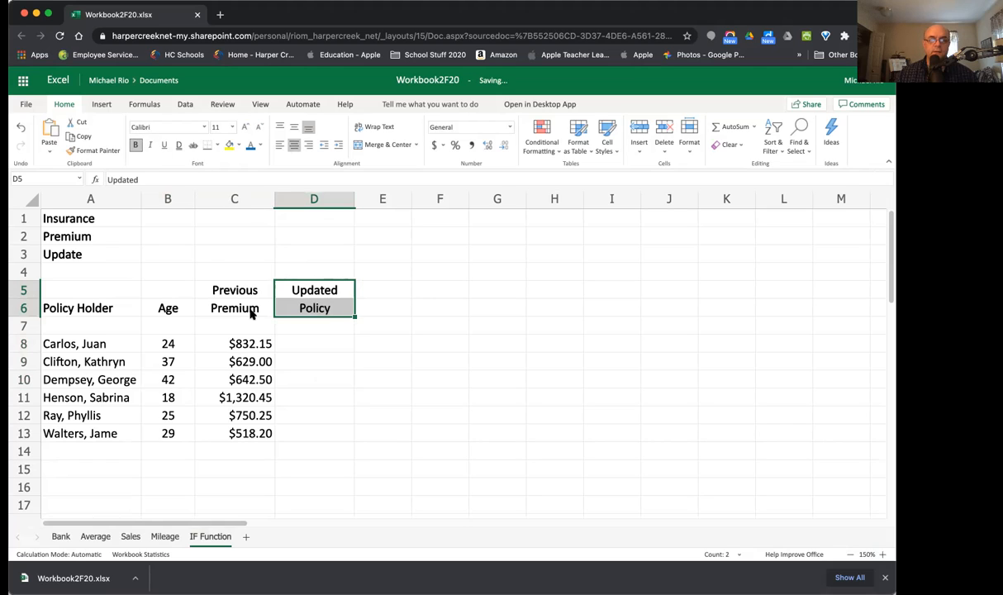
# Step: Replace the heading text in D6 with "Premium"
pyautogui.click(299, 347)
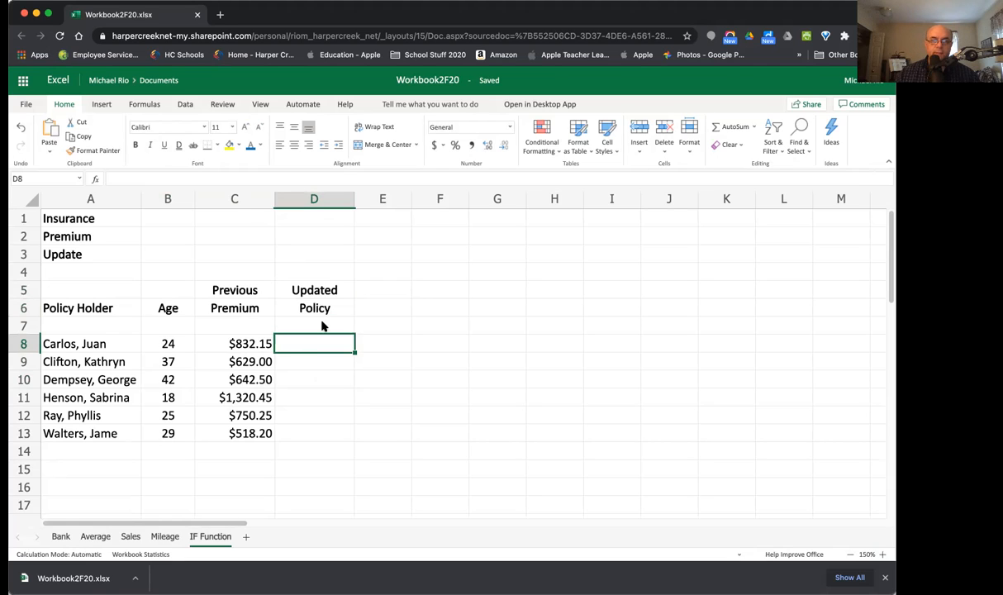
pyautogui.doubleClick(319, 306)
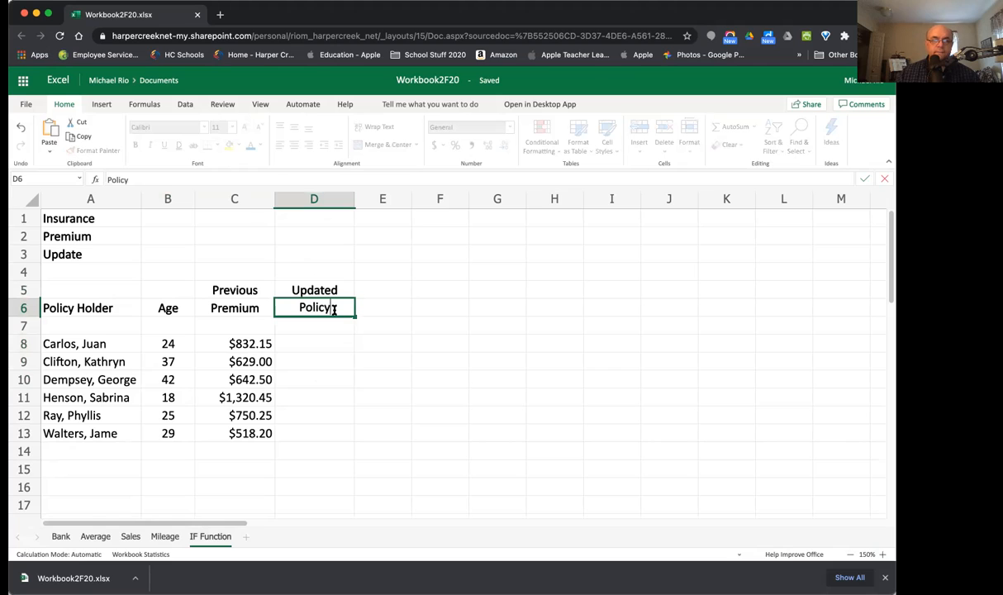
pyautogui.moveTo(324, 305); pyautogui.dragTo(274, 309)
pyautogui.write('Premium')
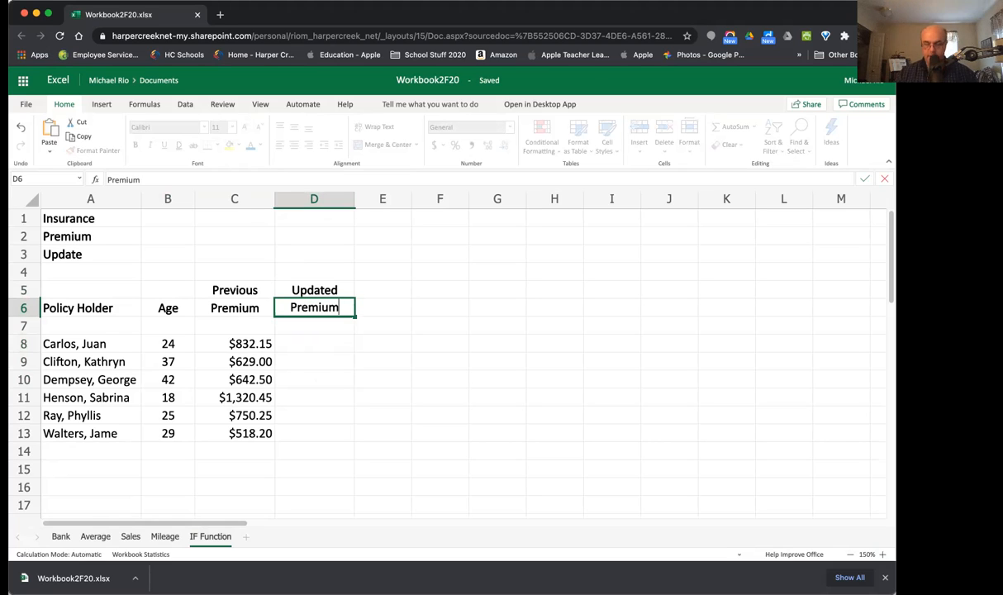
pyautogui.press('Return')
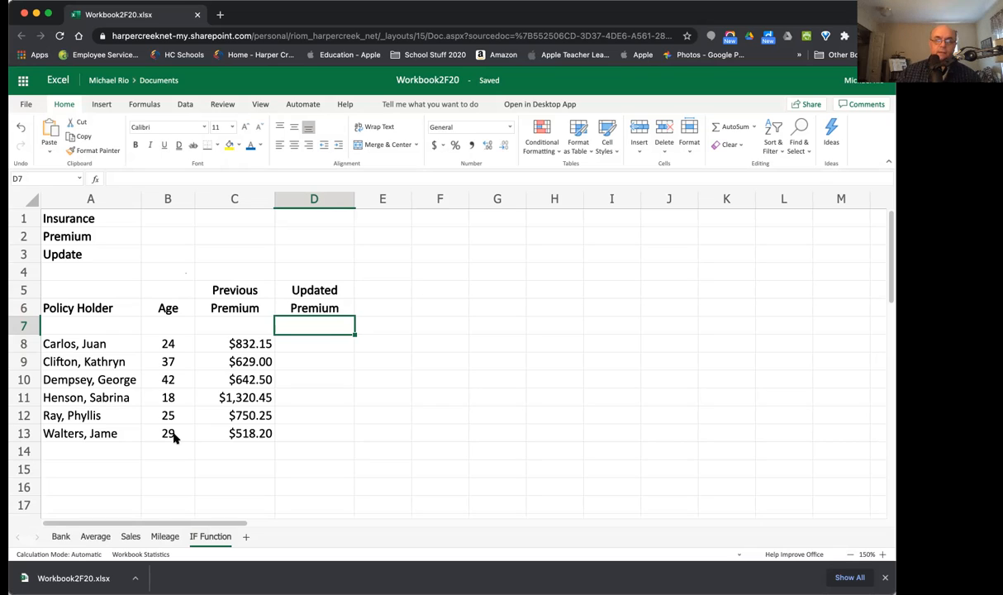
# Step: Begin an IF formula in D8 with the logical test B8<25
pyautogui.click(298, 347)
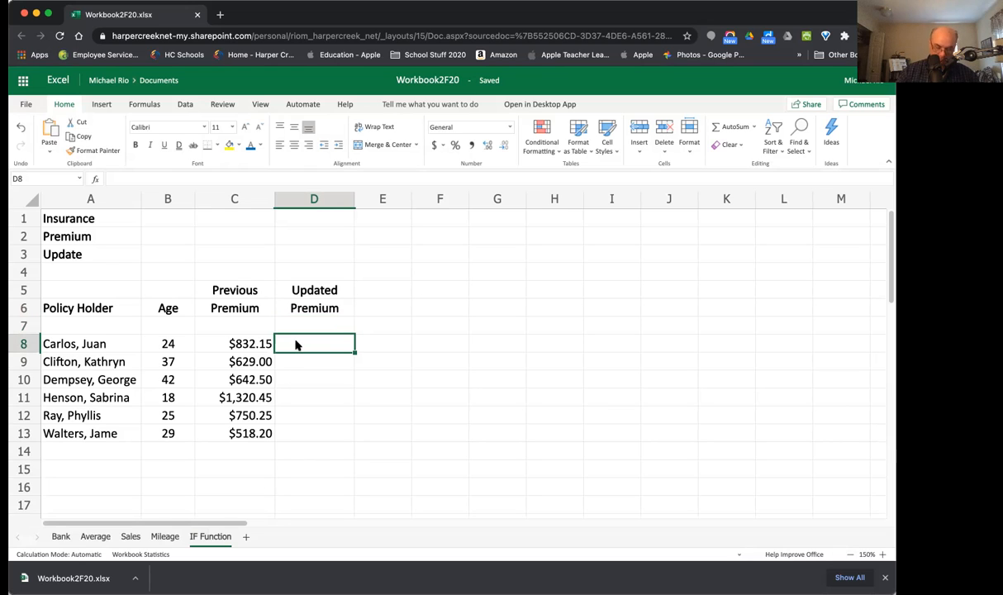
pyautogui.write('=')
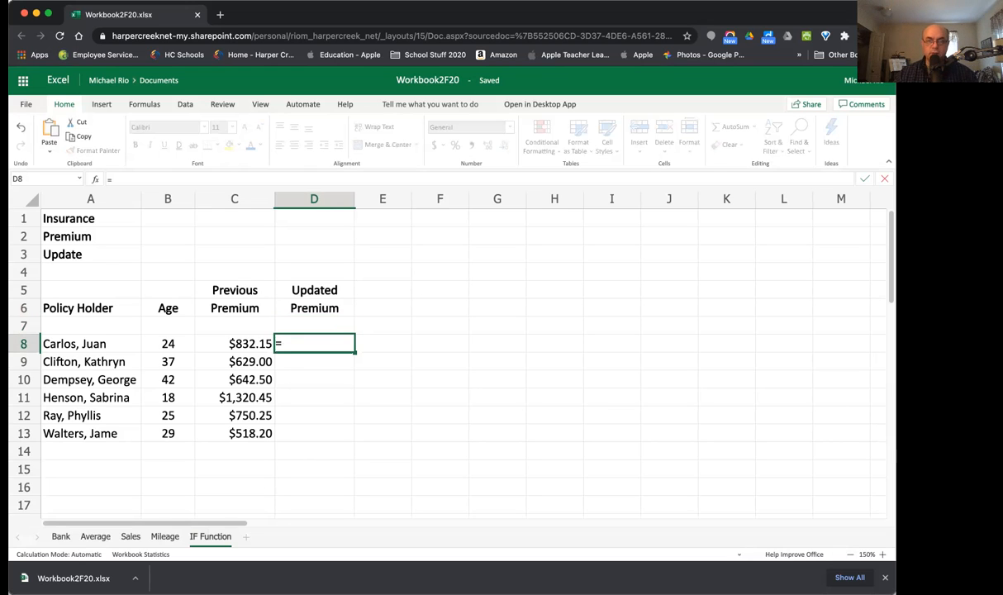
pyautogui.write('IF')
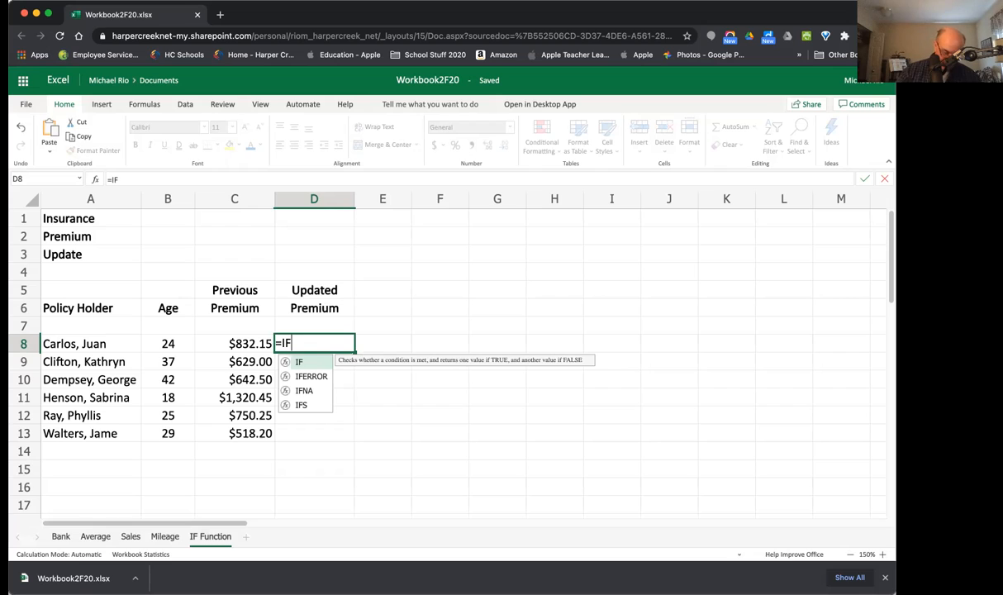
pyautogui.write('(')
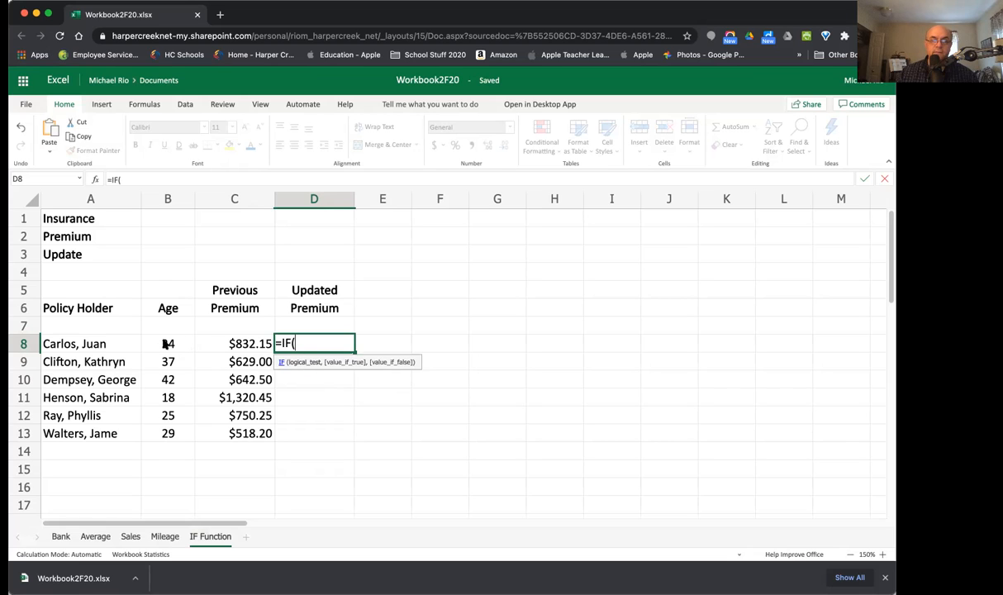
pyautogui.write('B8')
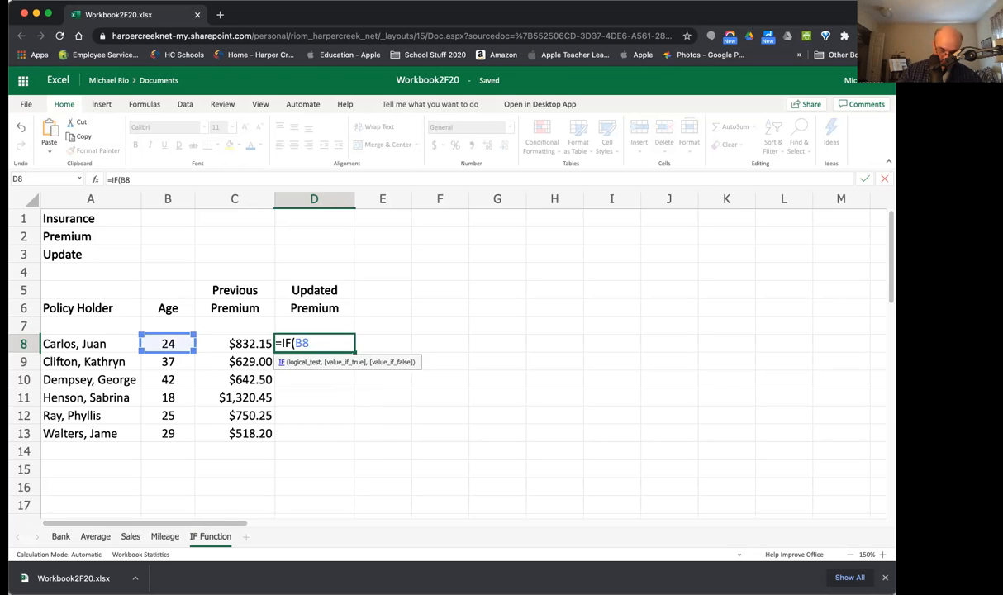
pyautogui.write('<25')
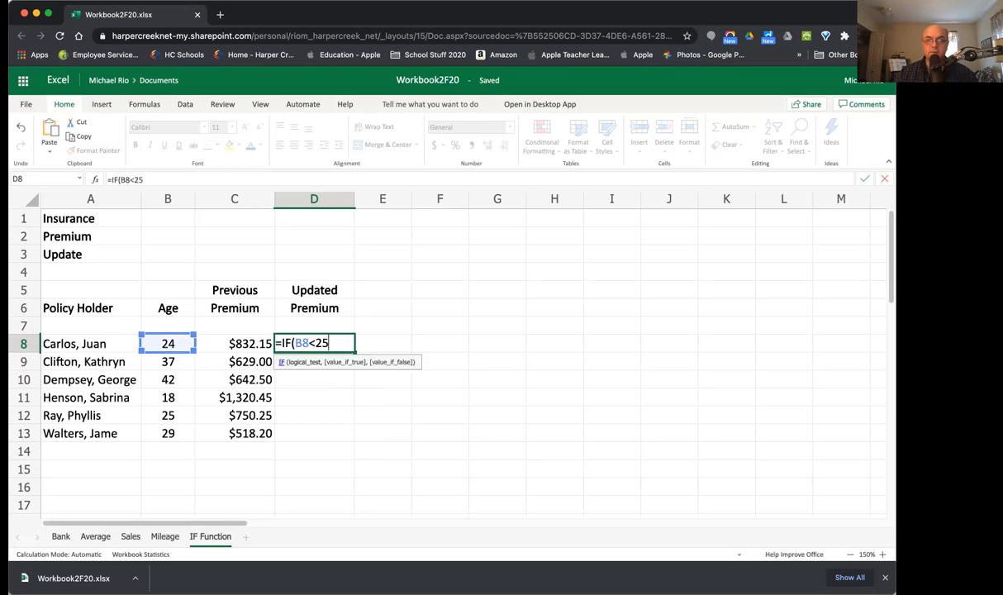
pyautogui.write(',')
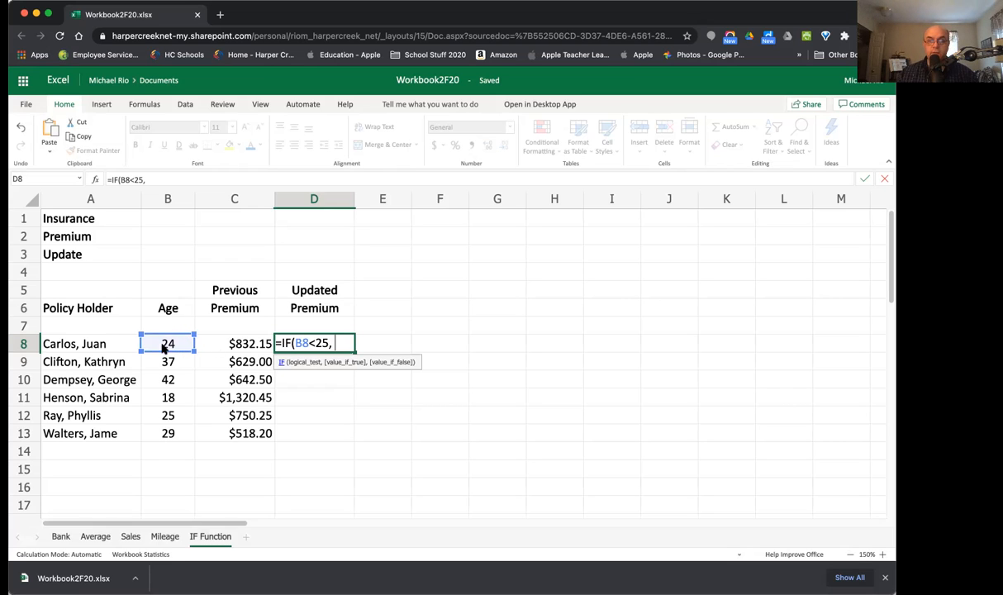
# Step: Complete the D8 formula with C8+30 as the value if true and C8-18 as the value if false
pyautogui.click(245, 346)
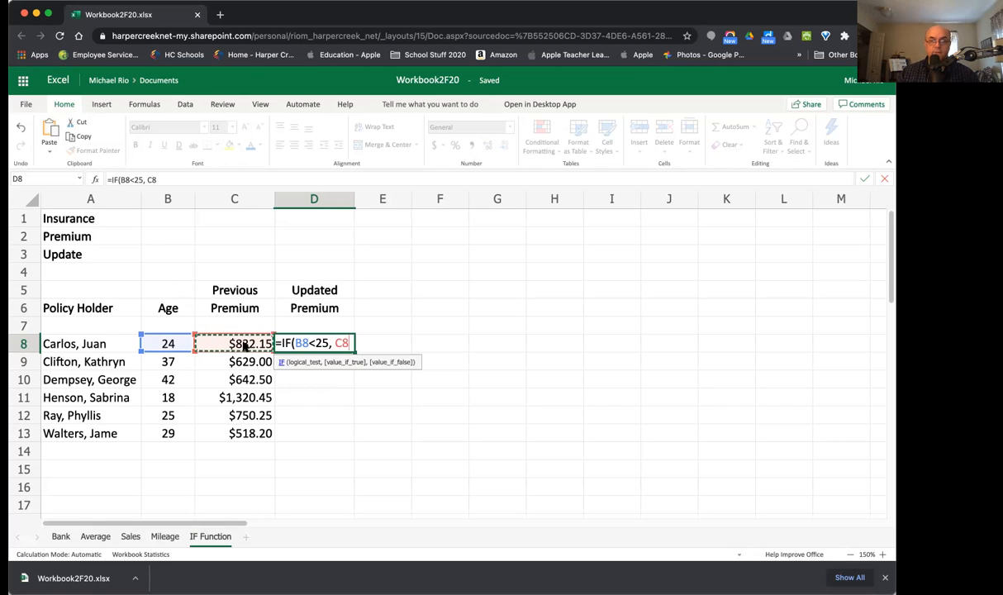
pyautogui.write('+')
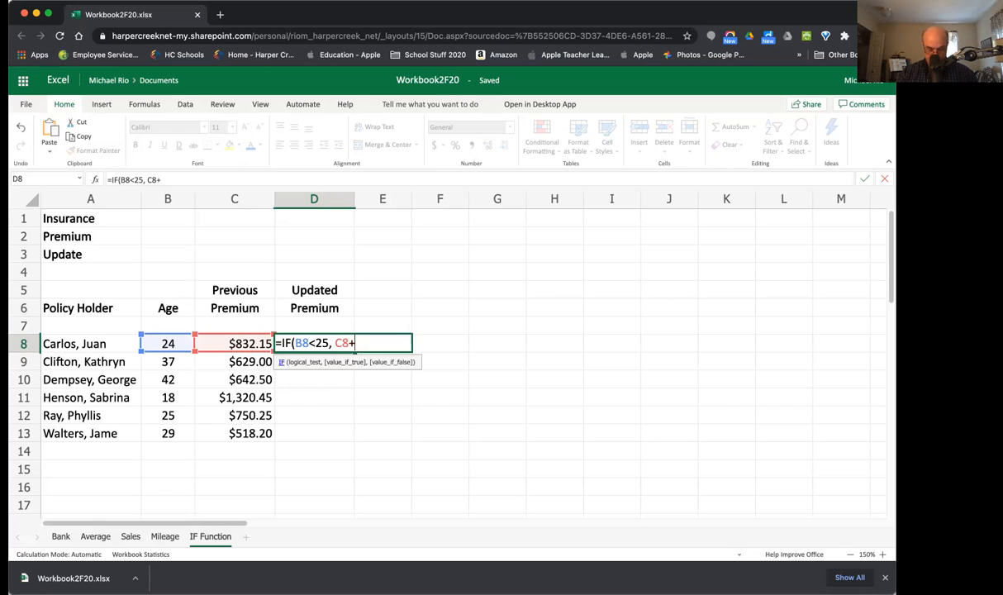
pyautogui.write('30')
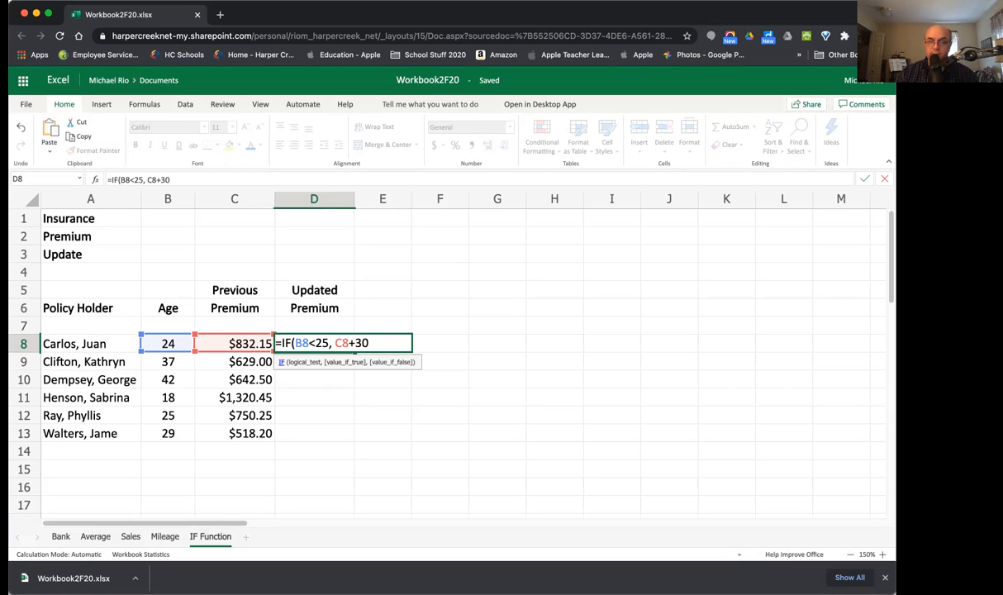
pyautogui.write(',')
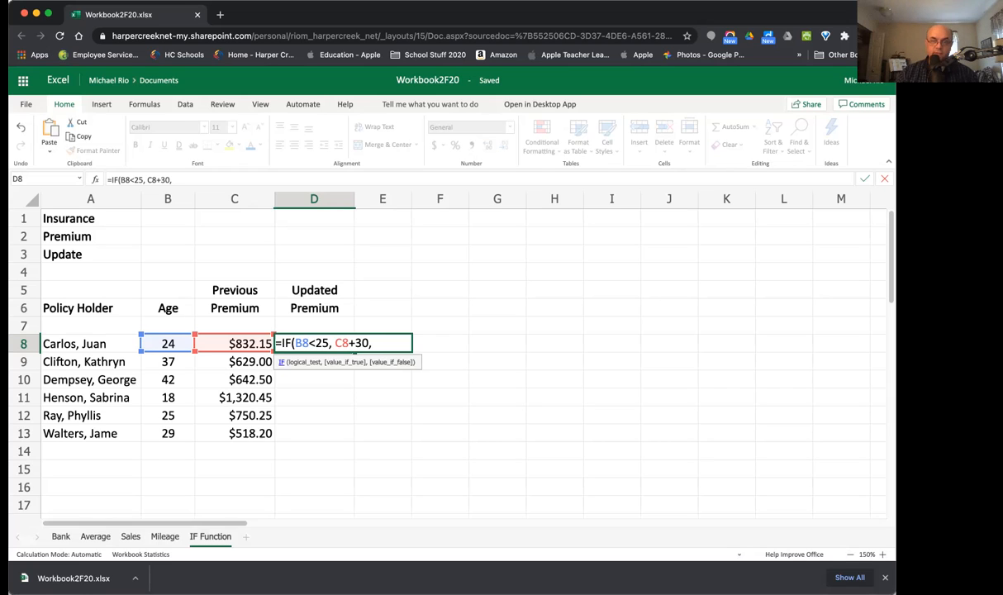
pyautogui.write(' C8')
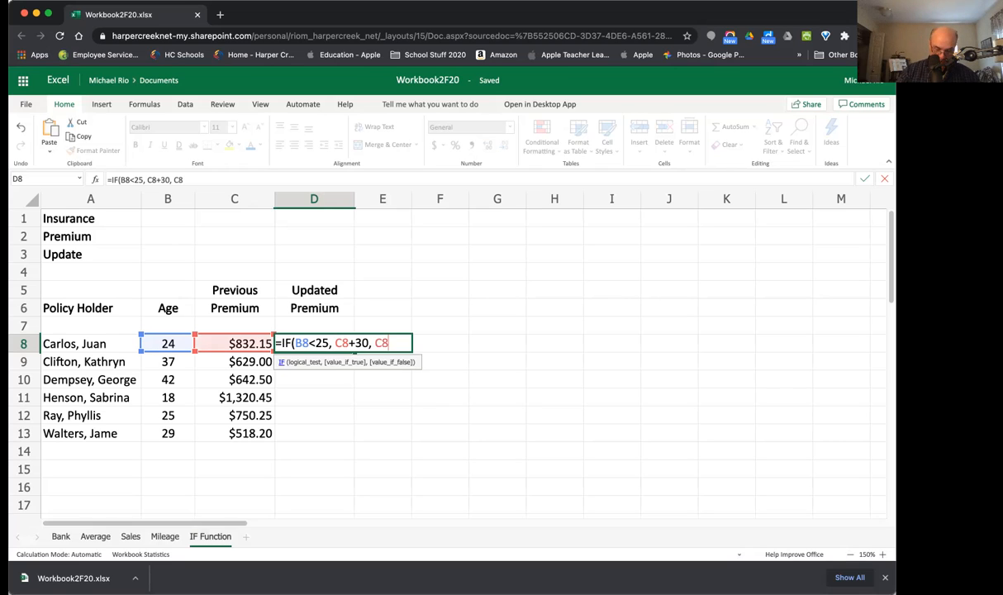
pyautogui.write('-18')
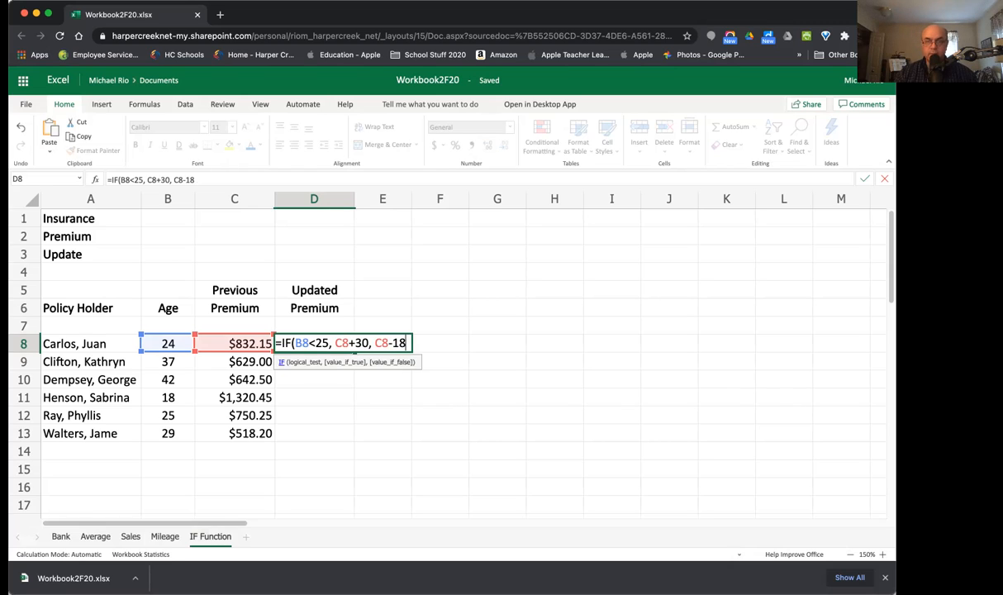
pyautogui.write(')')
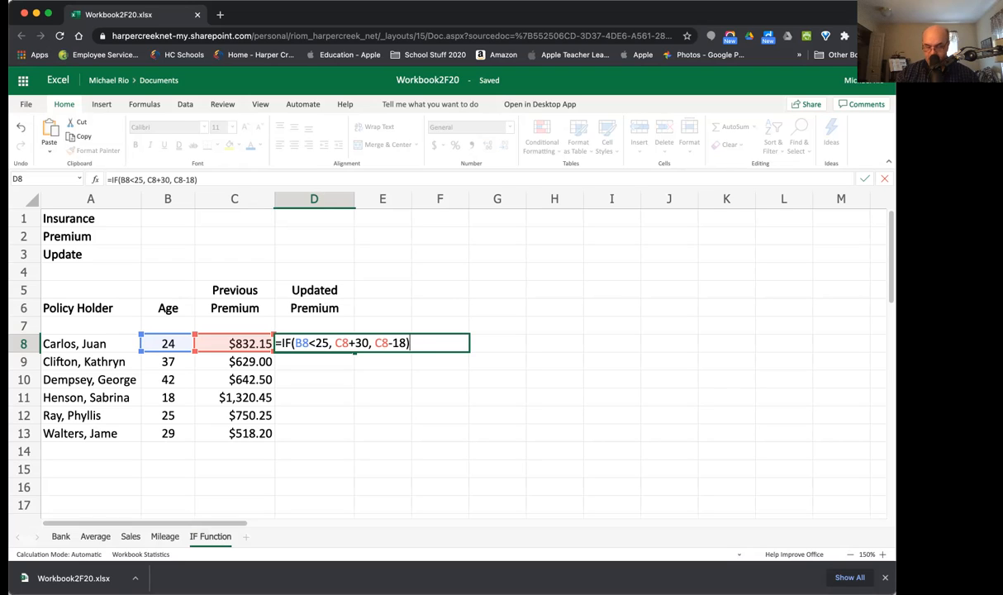
pyautogui.press('Return')
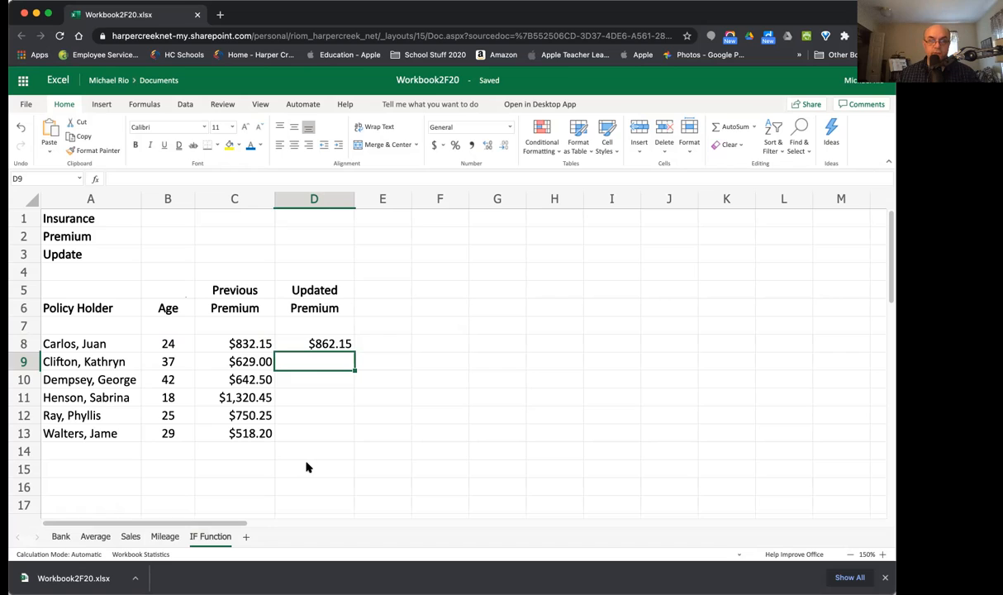
# Step: Fill the IF formula from D8 down through D13 and check the formula in D8
pyautogui.click(333, 345)
pyautogui.moveTo(353, 351); pyautogui.dragTo(355, 433)
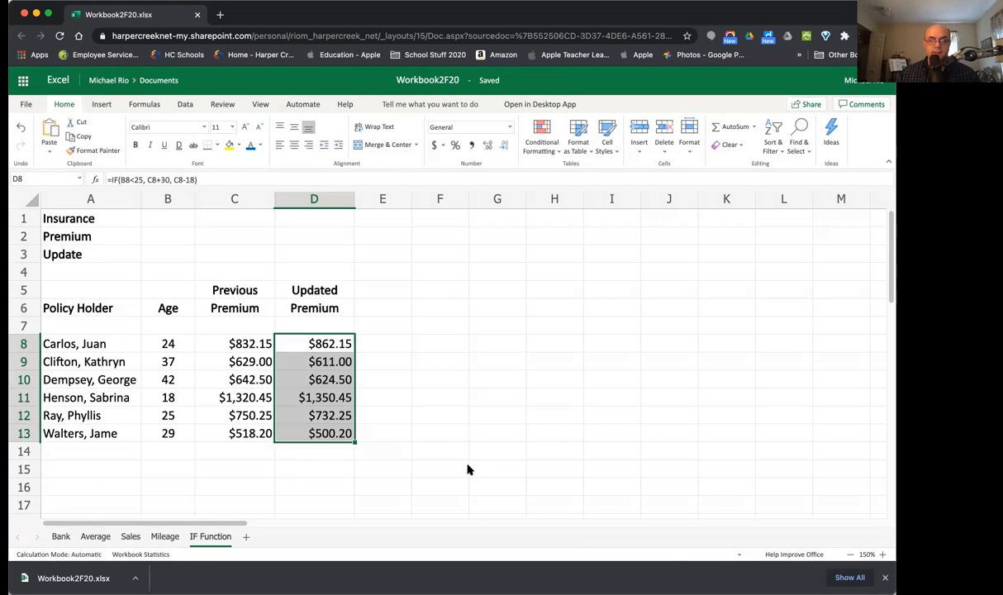
pyautogui.click(422, 422)
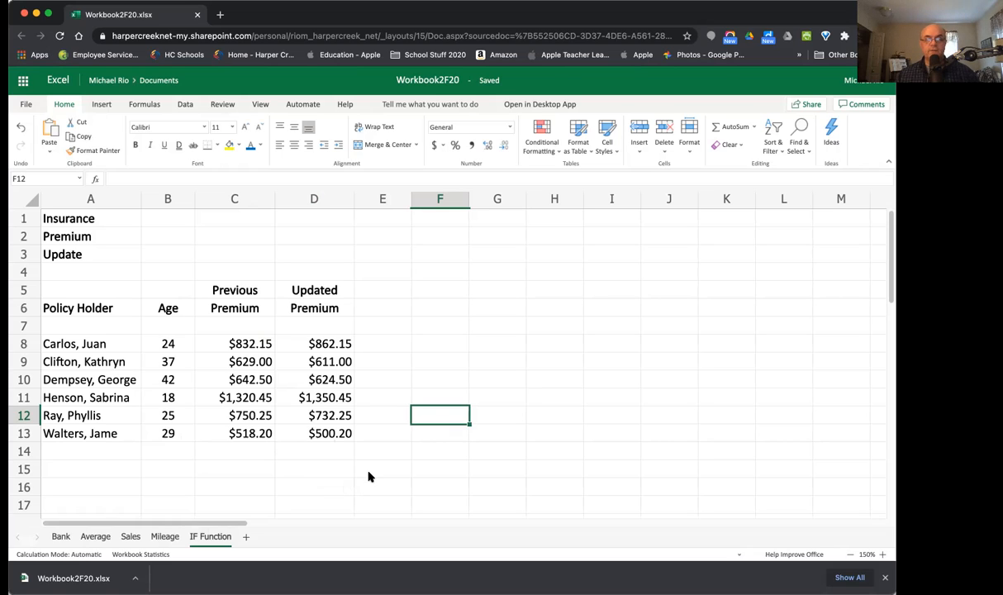
pyautogui.click(325, 347)
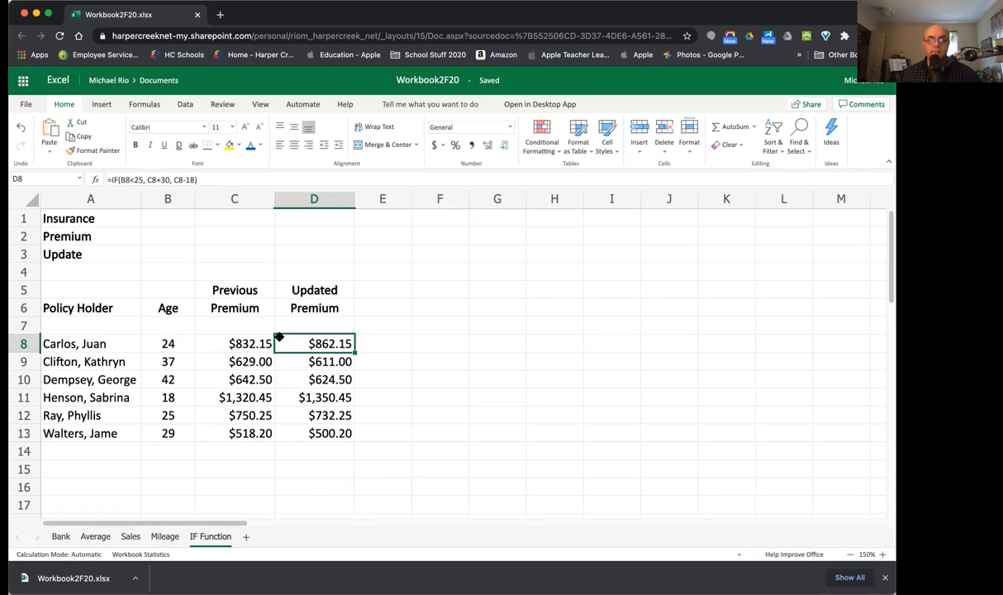
pyautogui.click(259, 481)
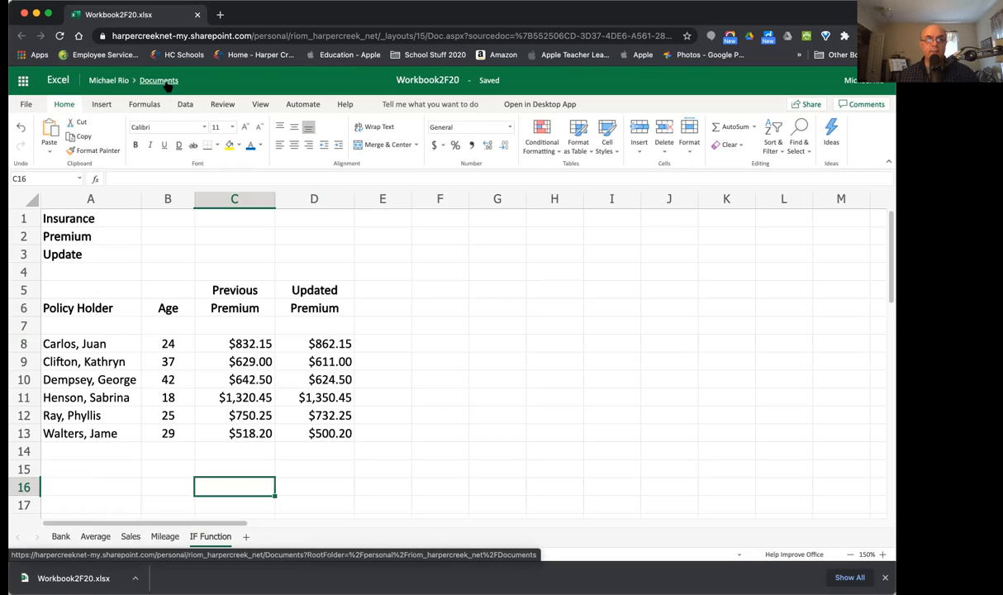
# Step: Download a copy of the workbook to the computer
pyautogui.click(31, 104)
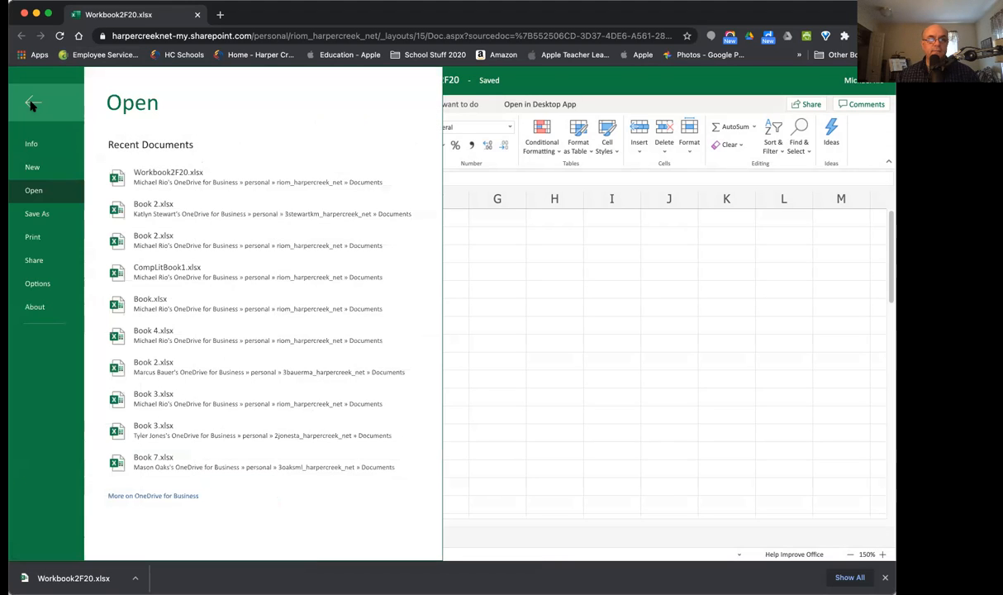
pyautogui.click(42, 214)
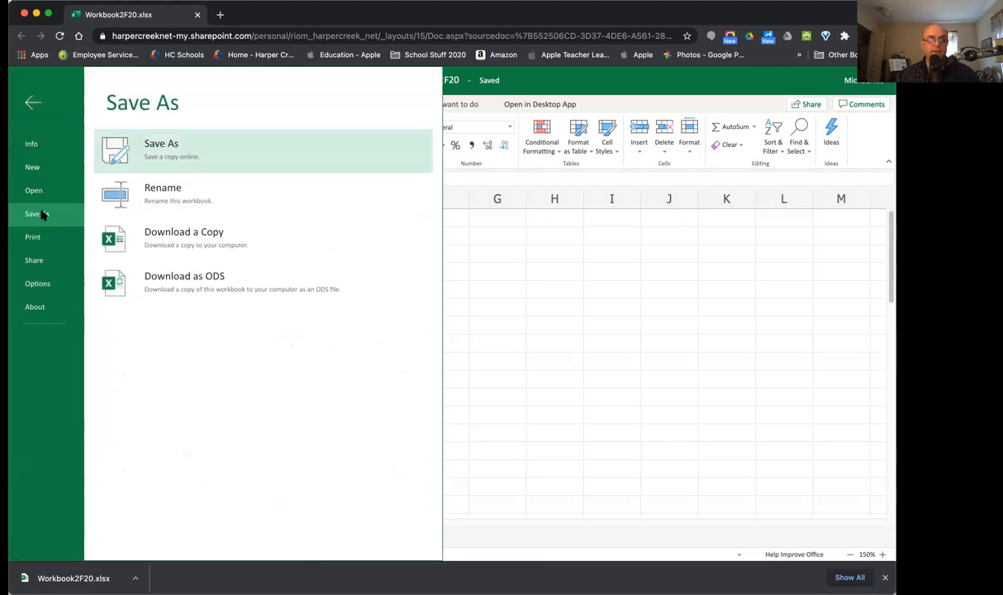
pyautogui.click(166, 244)
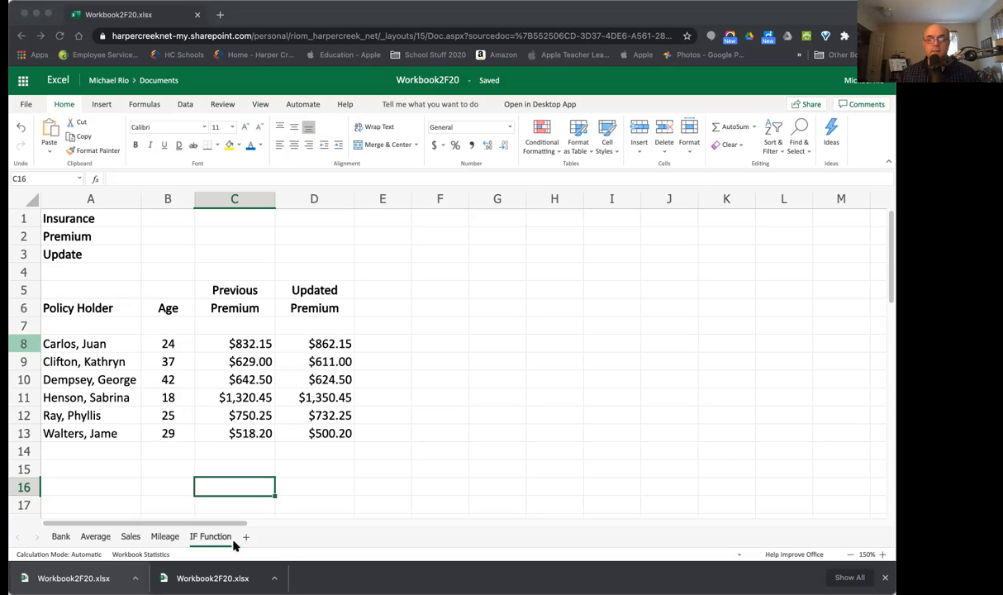
# Step: Review the finished Mileage, Sales, Average and Bank sheets, ending on Bank
pyautogui.click(161, 537)
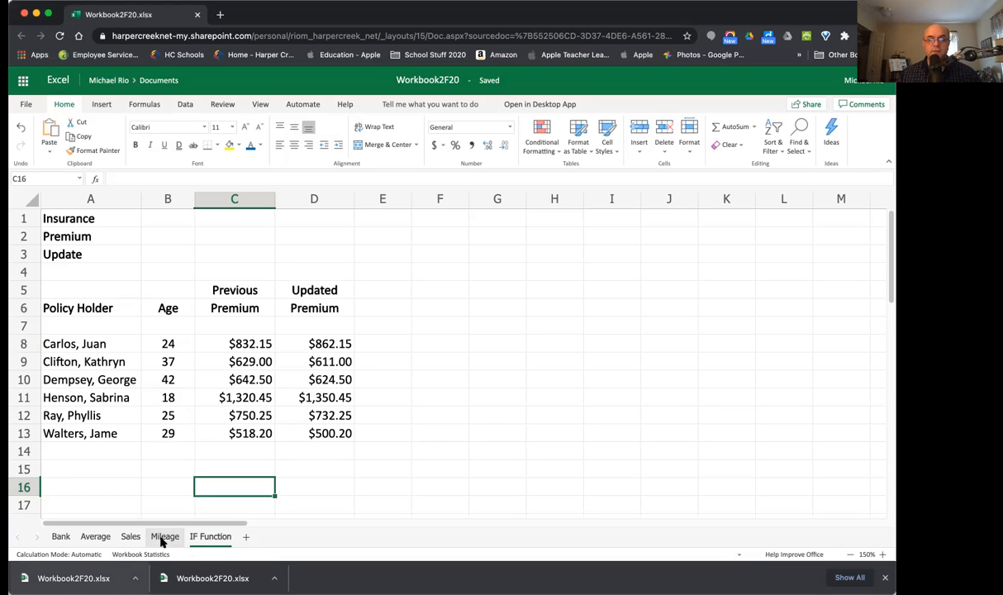
pyautogui.click(132, 537)
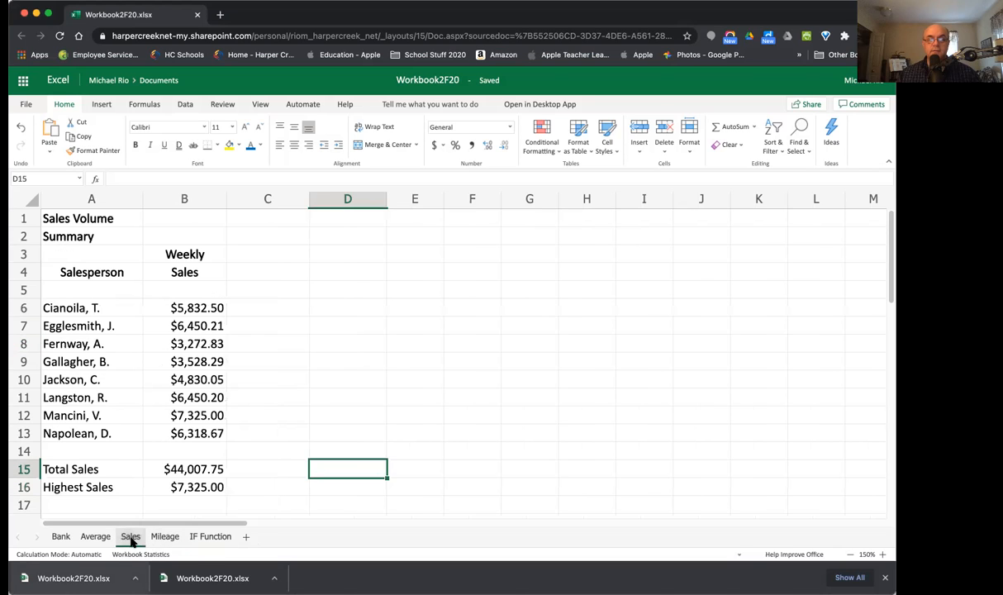
pyautogui.click(94, 537)
pyautogui.click(59, 538)
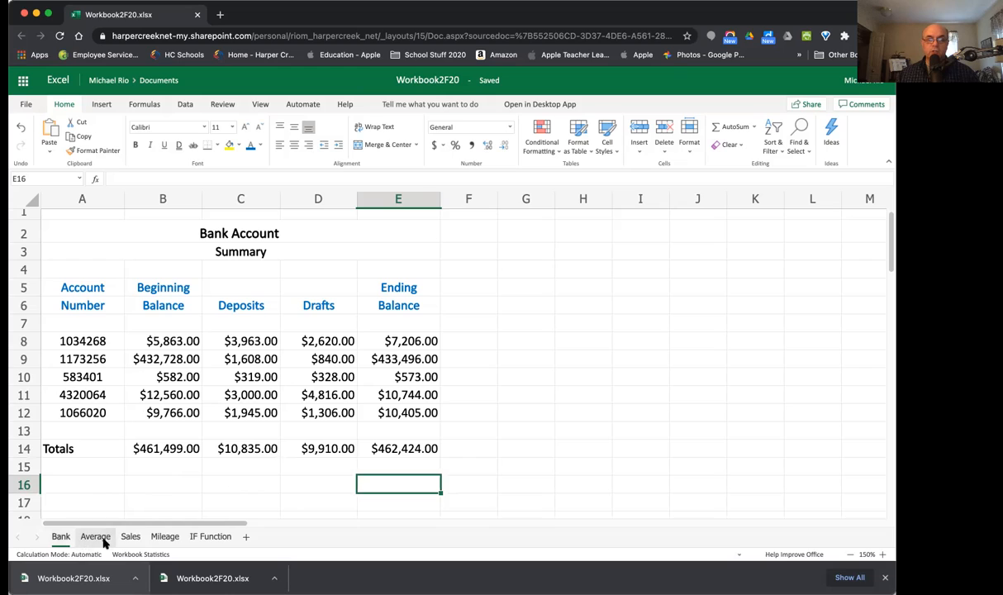
pyautogui.click(232, 503)
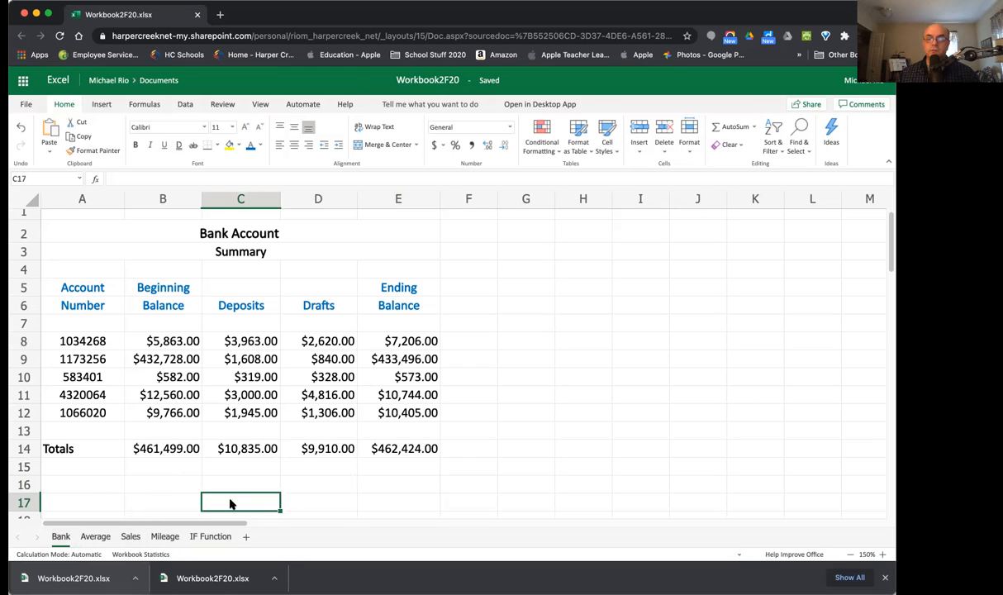